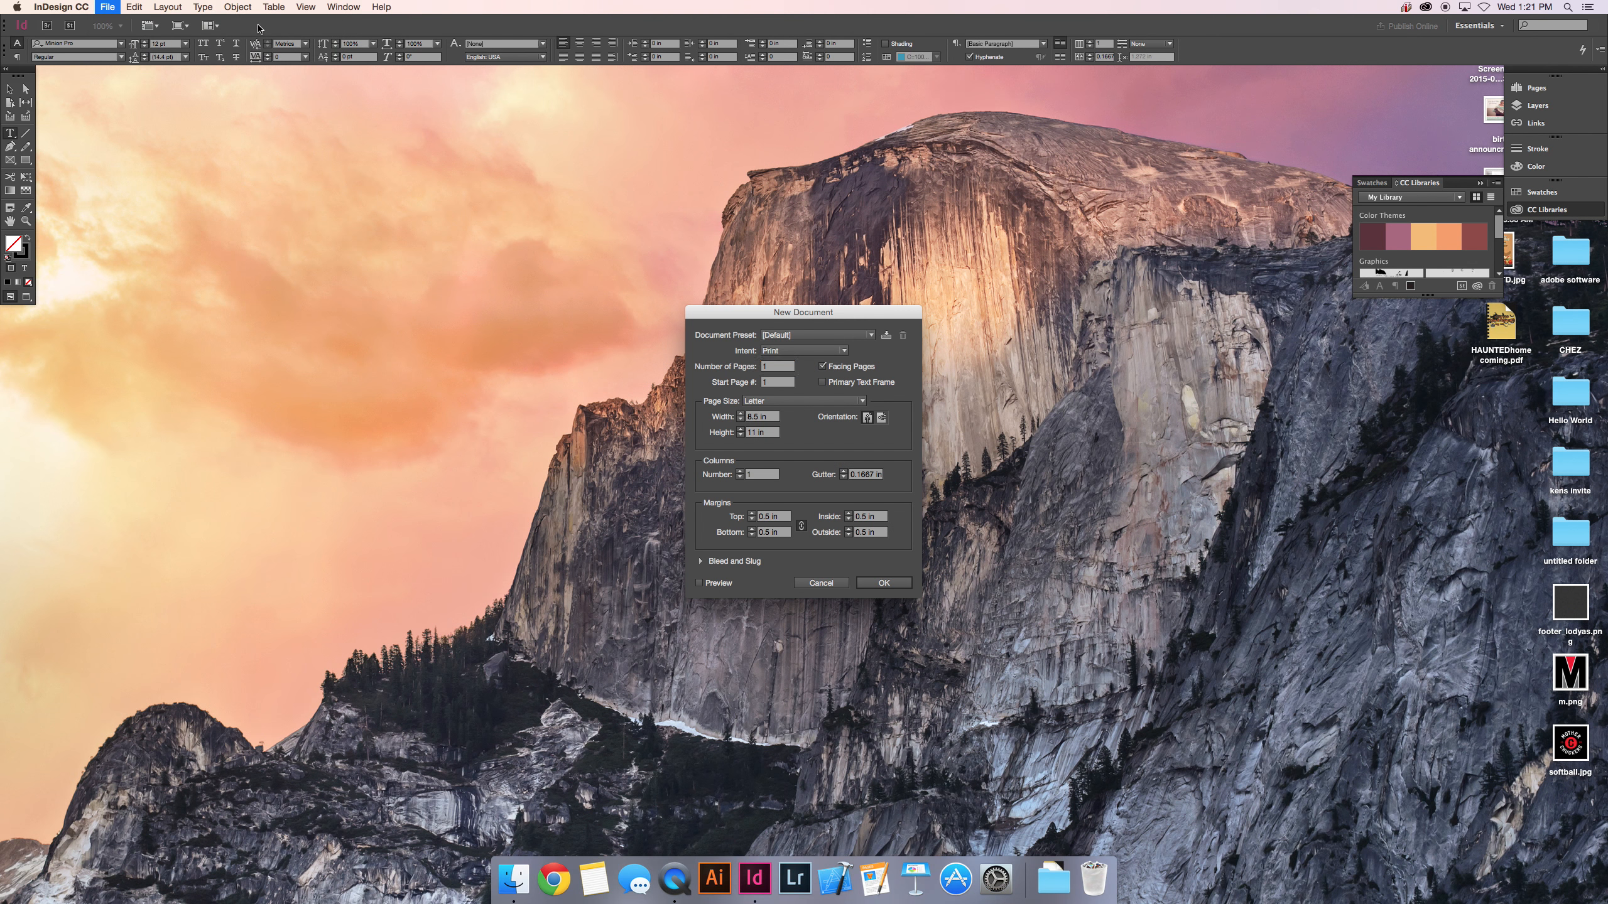
- Configure the new document with 2 pages, facing pages turned off, and landscape orientation
key("XF86AudioRaiseVolume")
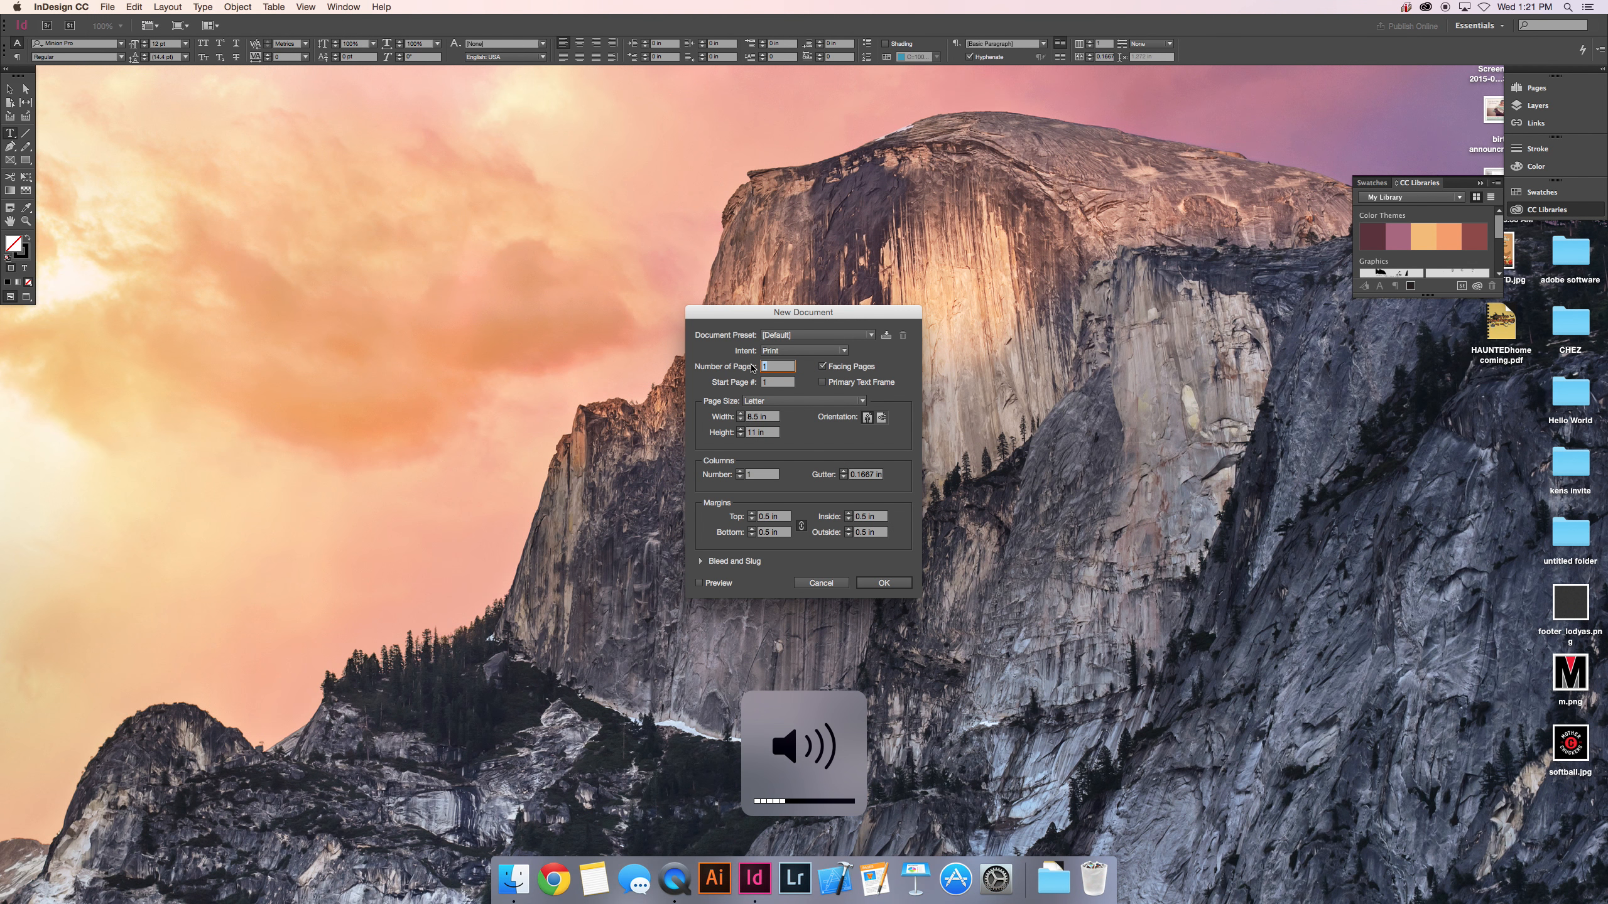
type("2")
left_click(822, 366)
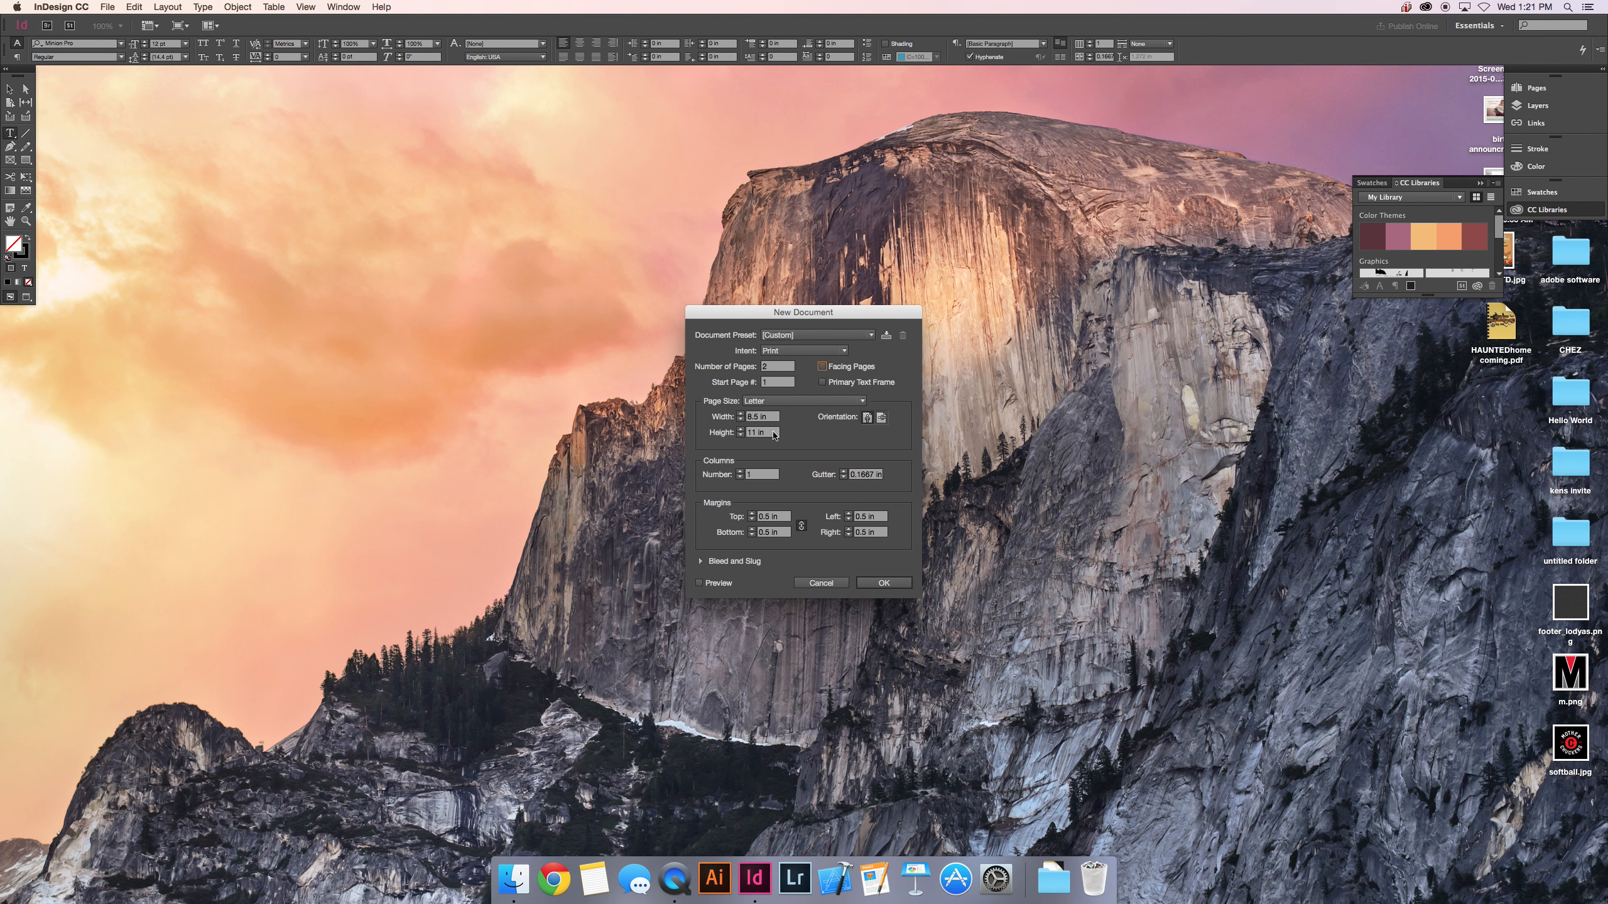
left_click(882, 418)
- Create the document with 4 columns, 0 in gutter, 0.75 in top and bottom margins, and 0.5 in left and right margins
left_click(766, 518)
type("7")
left_click(769, 533)
type("7")
left_click(801, 527)
left_click(768, 532)
key("BackSpace")
left_click(849, 514)
left_click(849, 528)
left_click(849, 536)
left_click(843, 477)
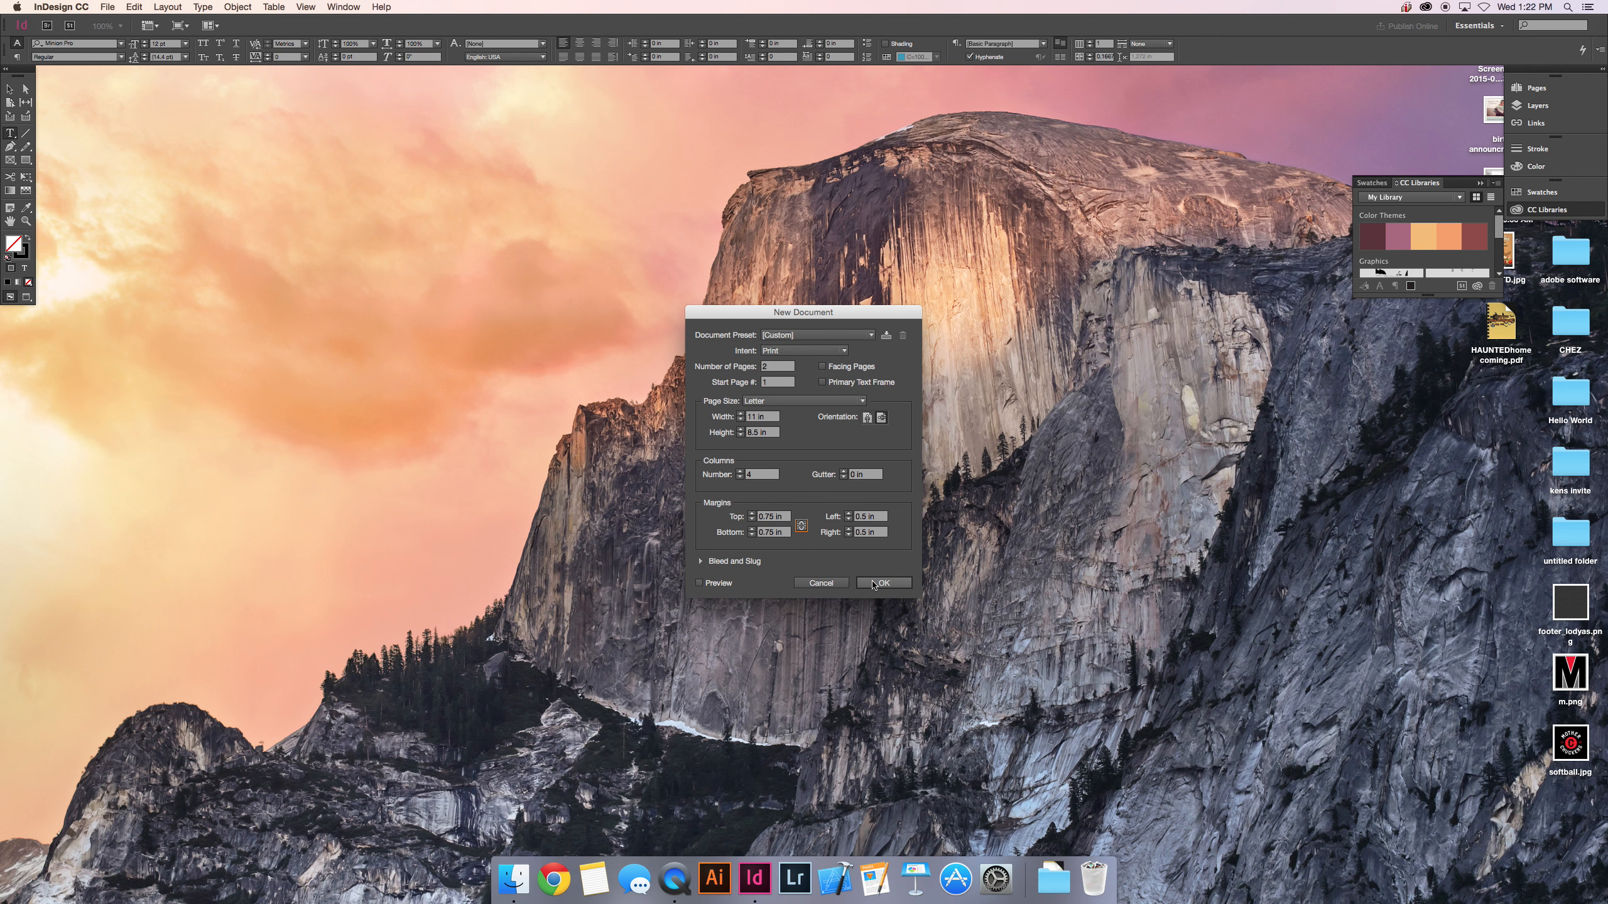
left_click(873, 582)
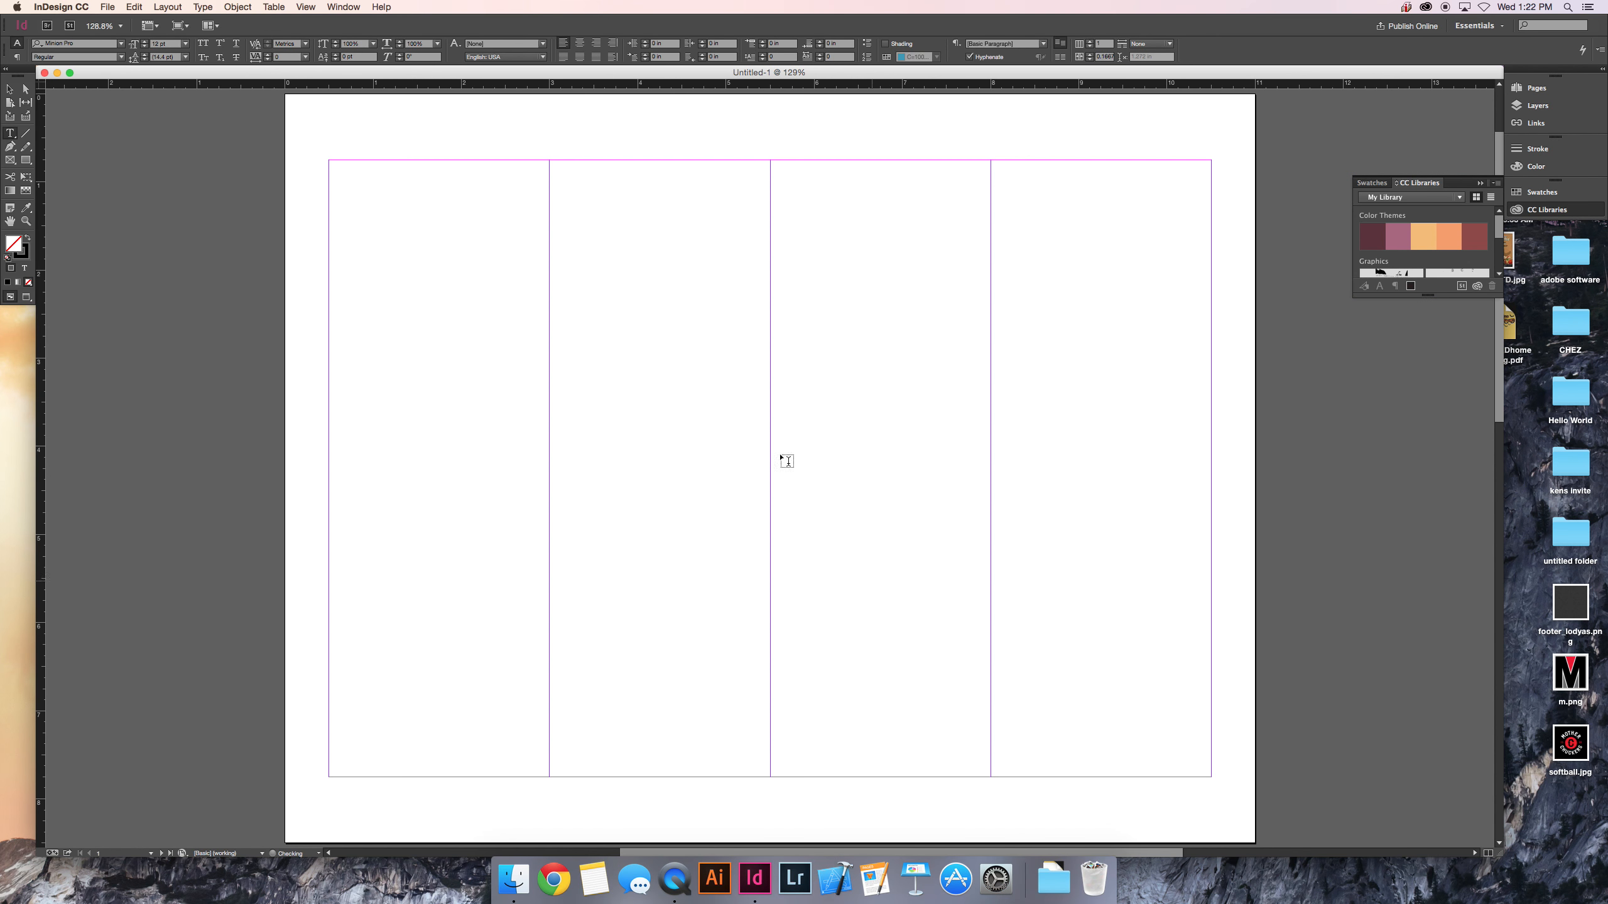
- Add a horizontal guide across the page's middle and draw a rectangle frame about 2.5 by 2.71 in atop the first column
left_click_drag(615, 86, 656, 470)
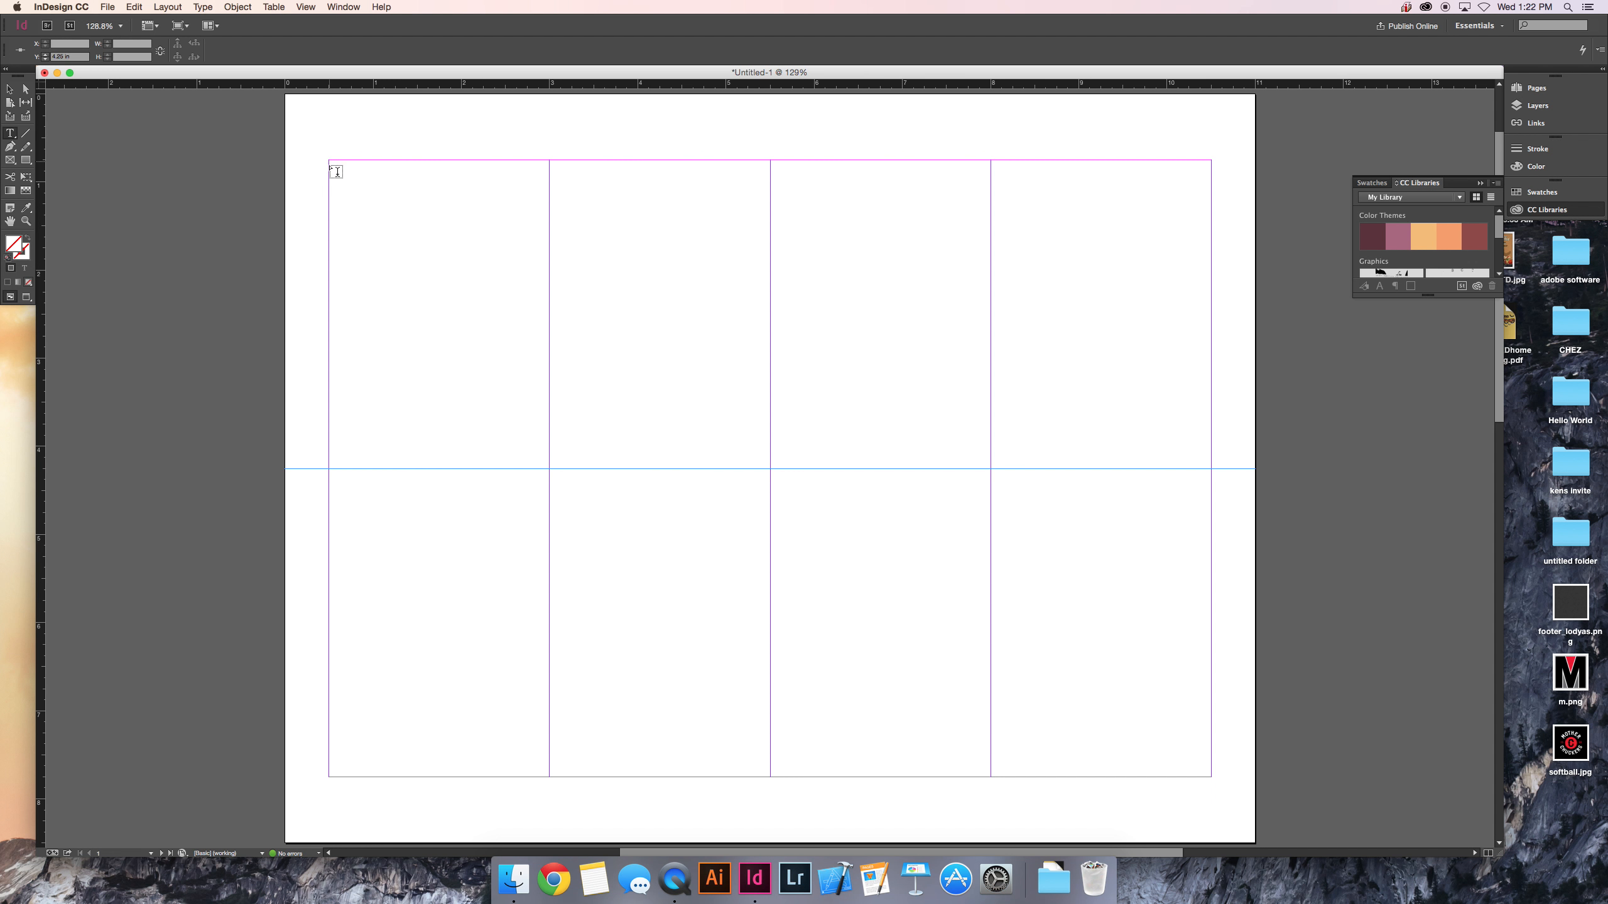
left_click(8, 160)
left_click_drag(330, 160, 549, 399)
- Place VAN STD.jpg from the Desktop into the selected frame
left_click(107, 6)
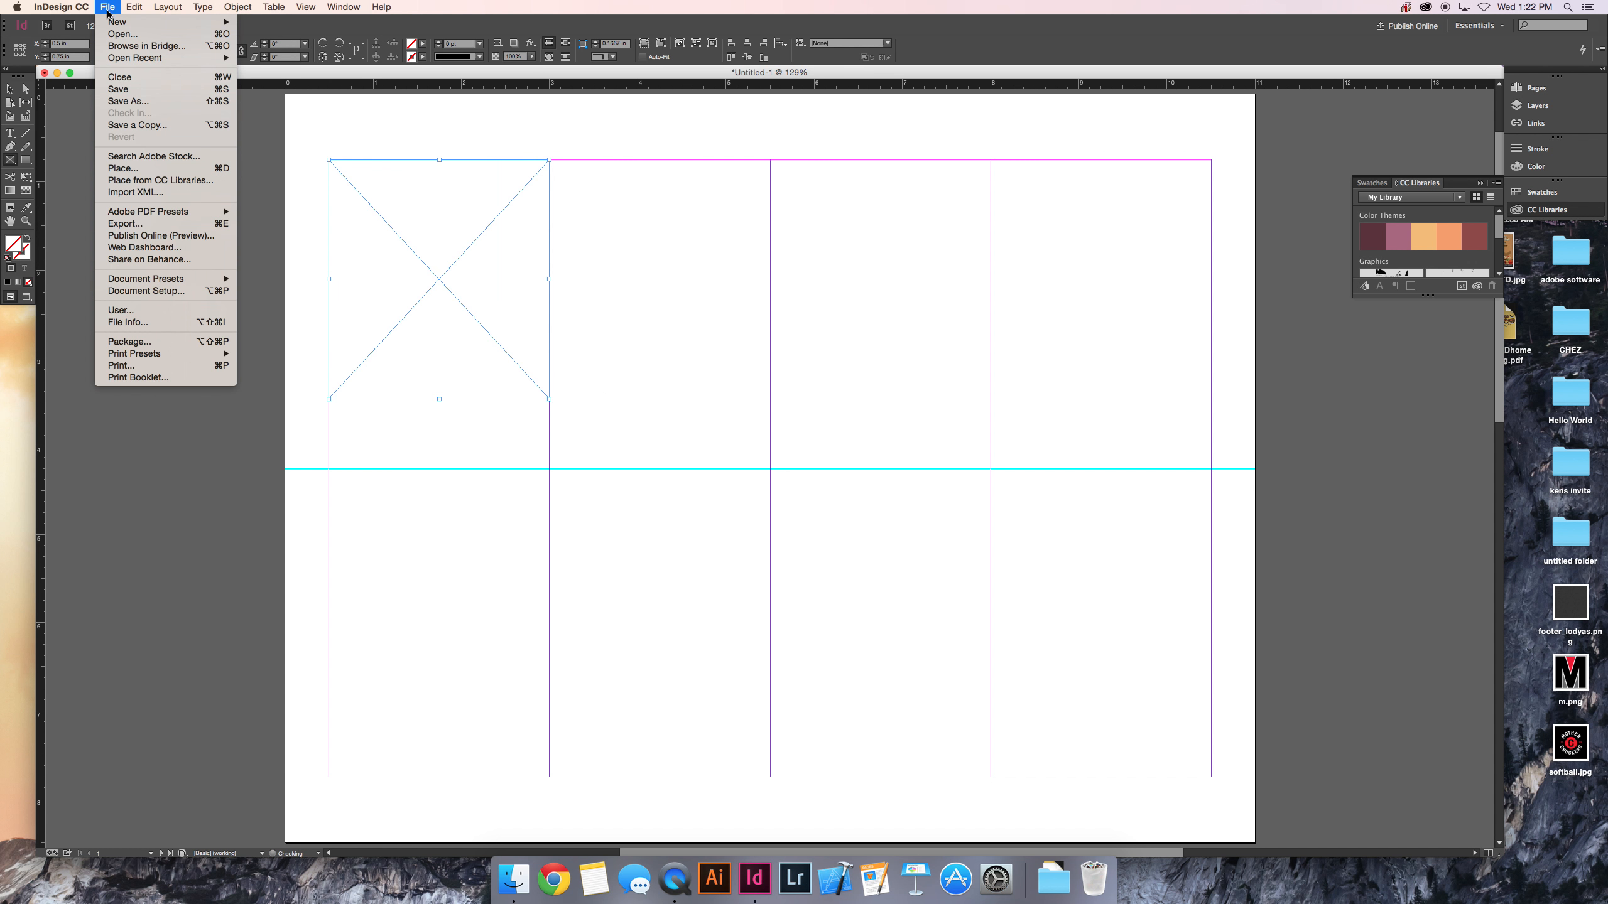
left_click(135, 174)
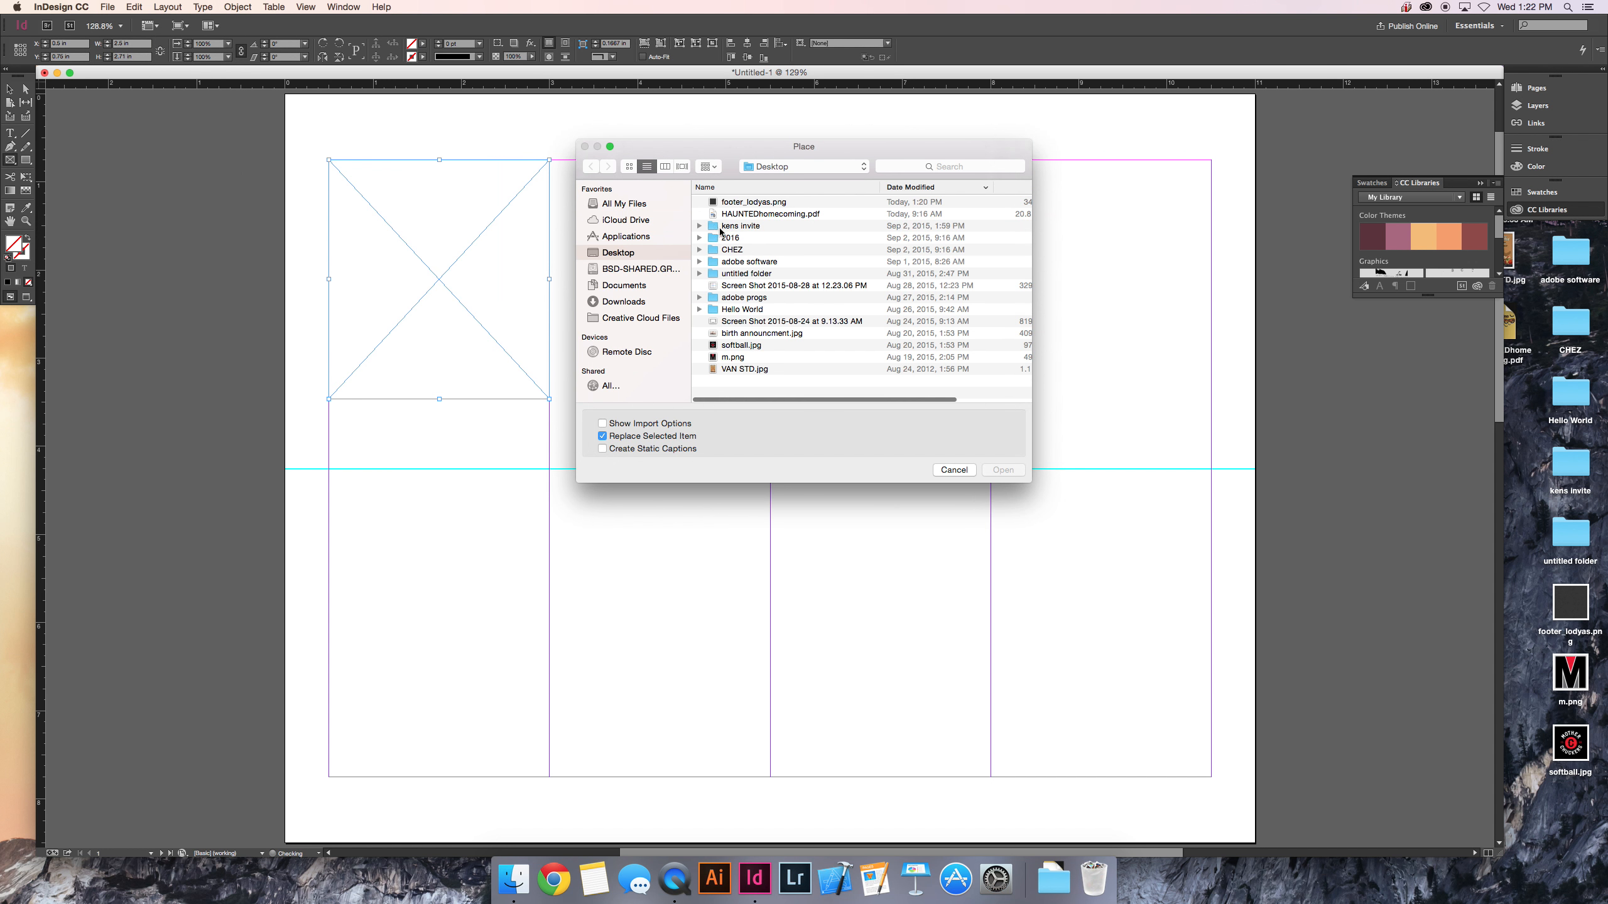
left_click(734, 369)
left_click(1001, 471)
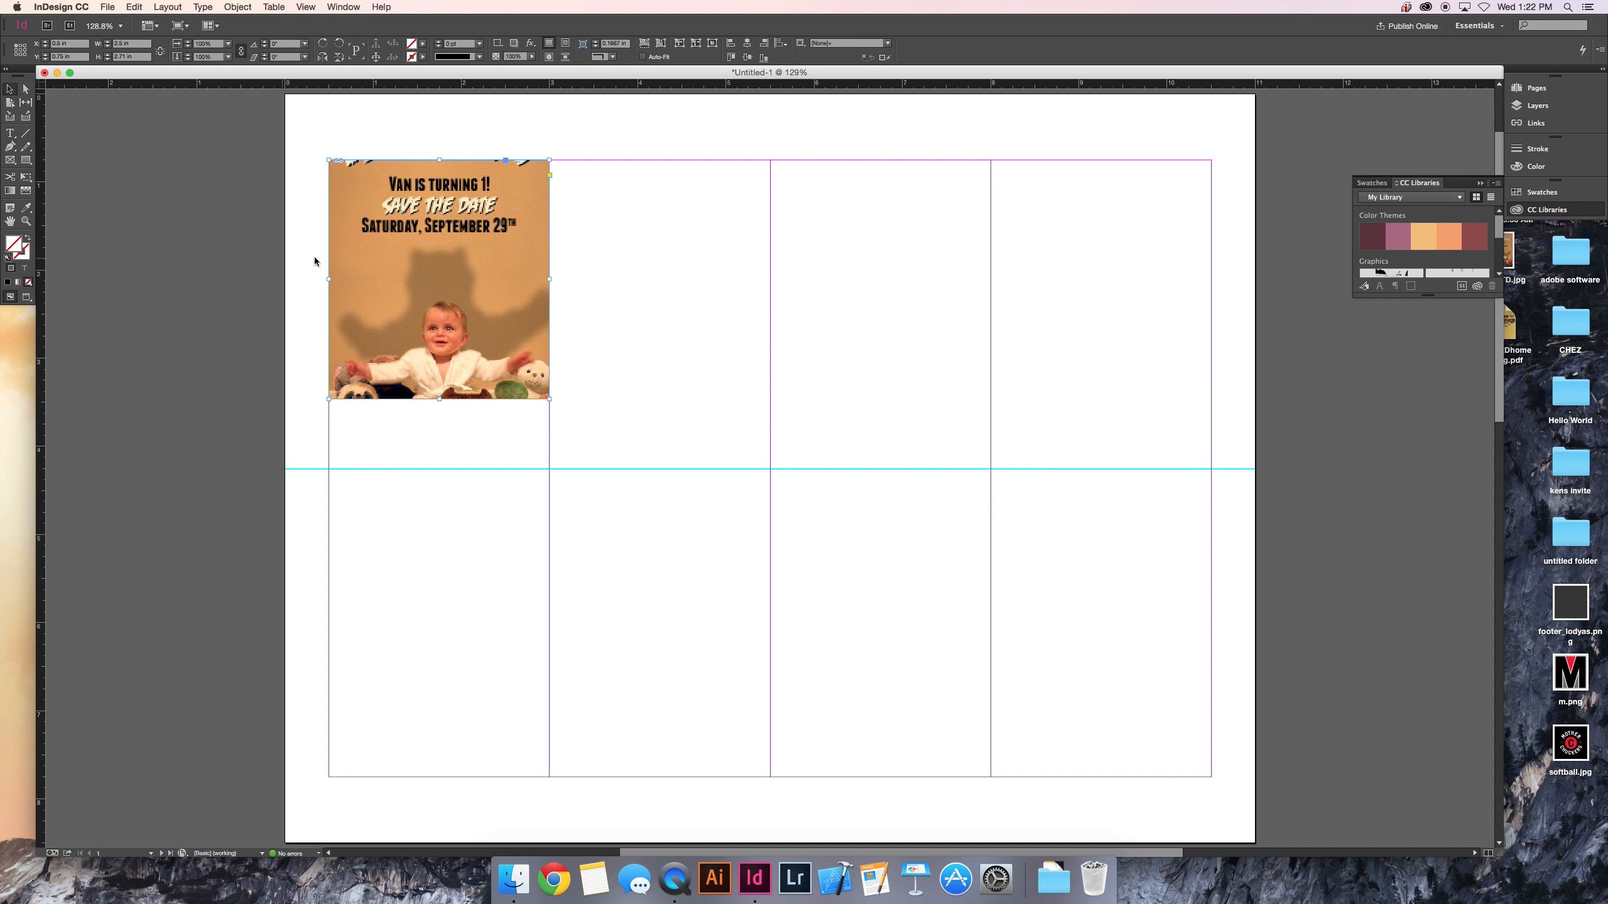
- Try duplicating the framed picture into the second column, and undo the copy
left_click(315, 256)
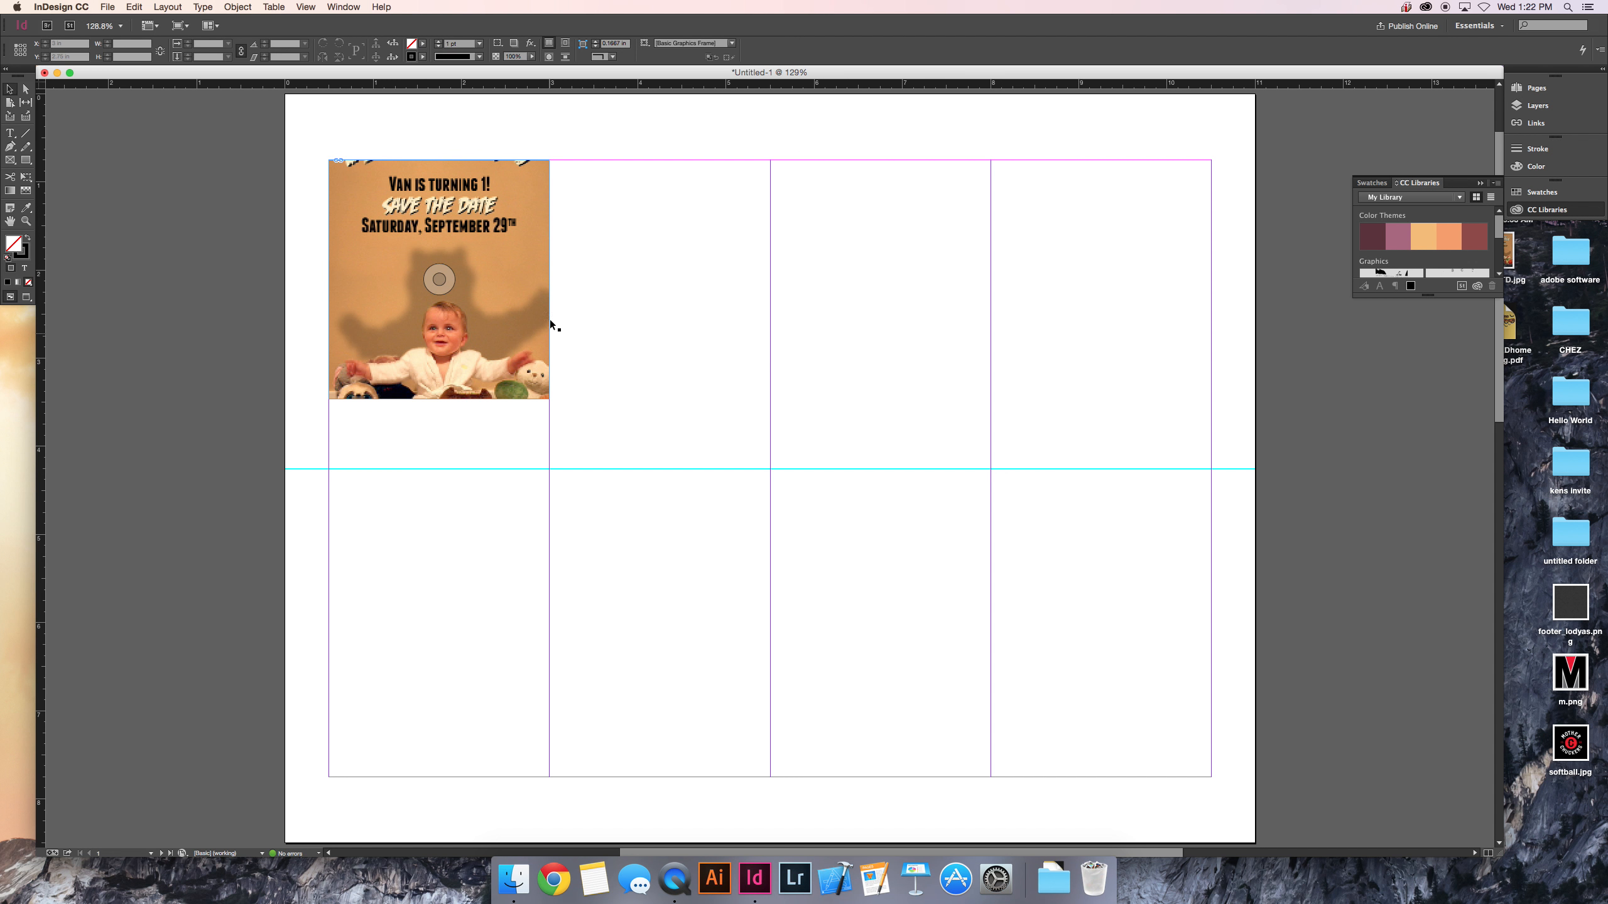
left_click_drag(475, 335, 696, 336)
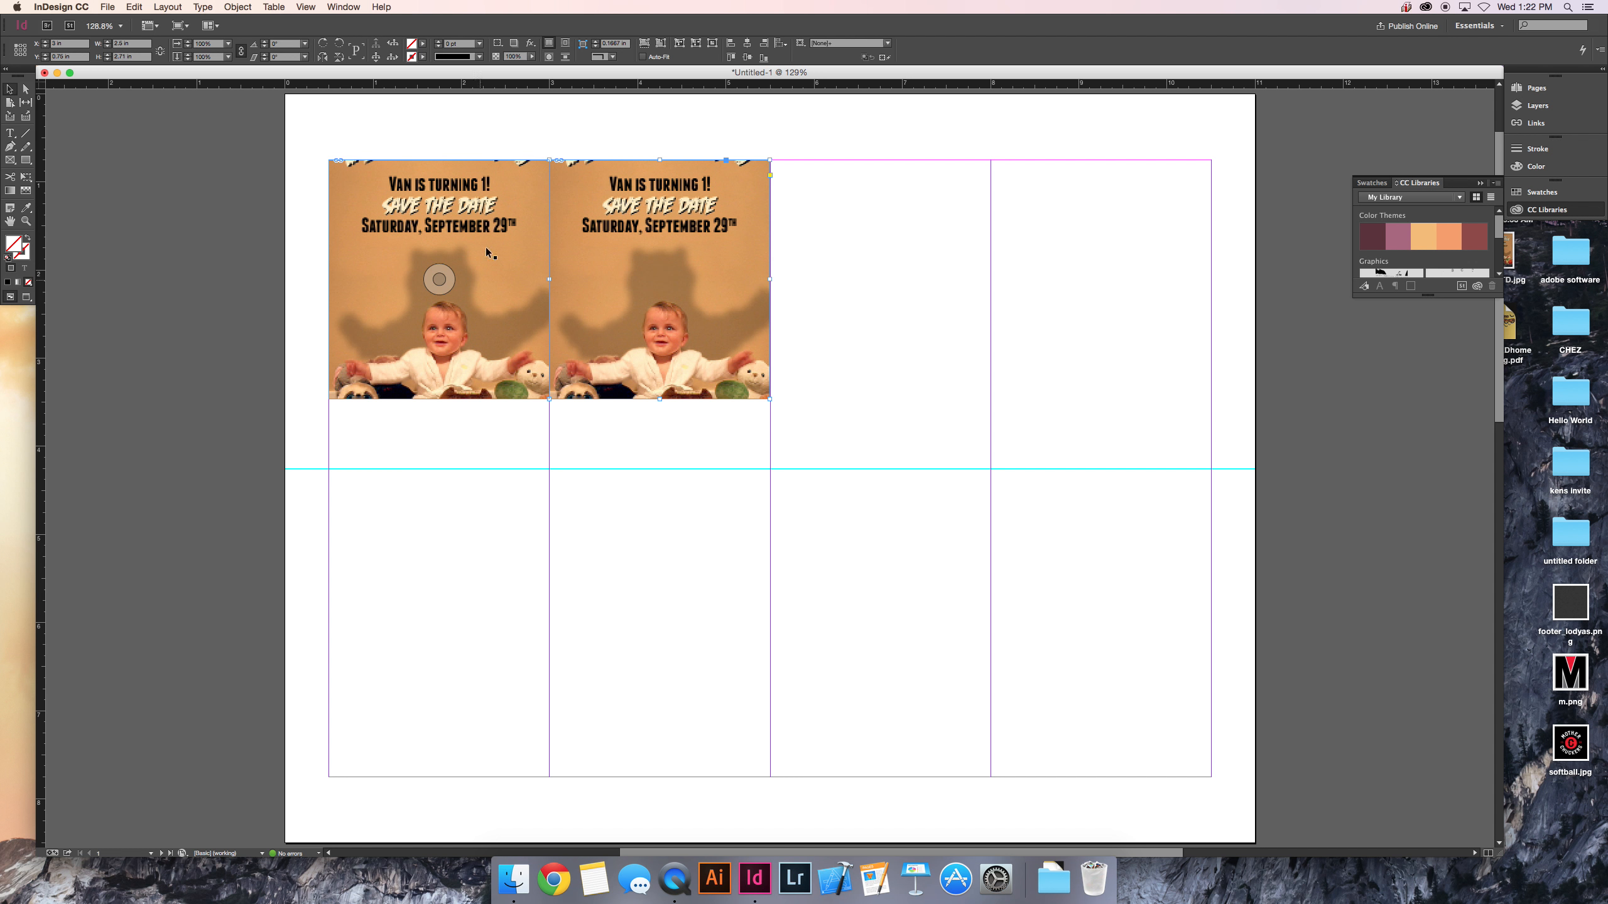
key("super+z")
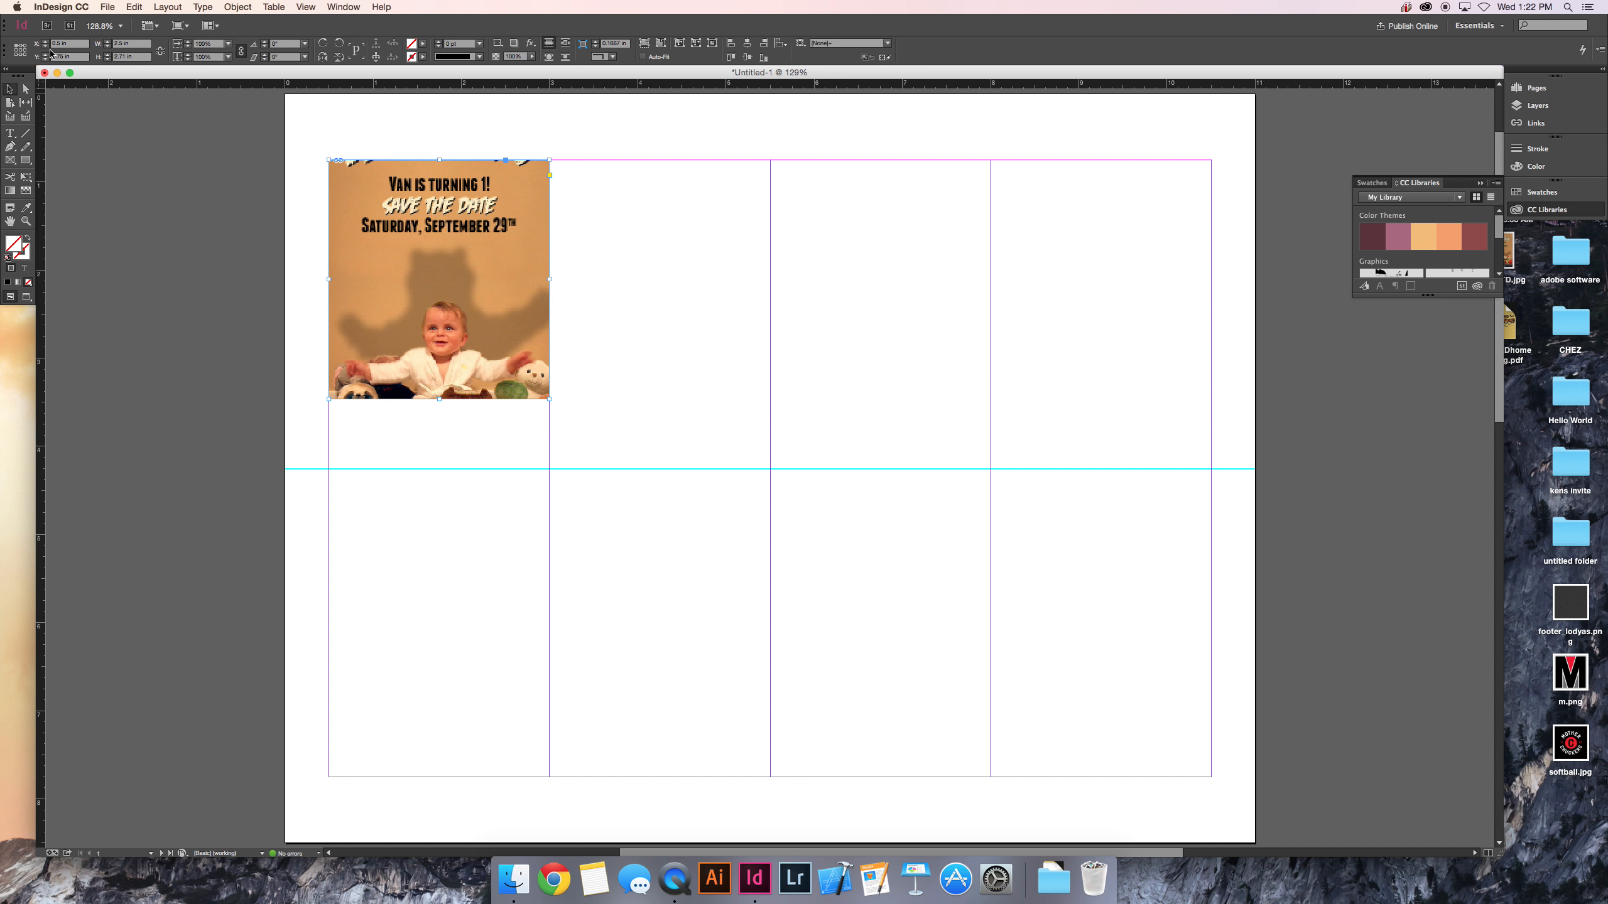
- Scale the picture and its frame down from the center reference point to about 2.15 in wide
left_click(20, 49)
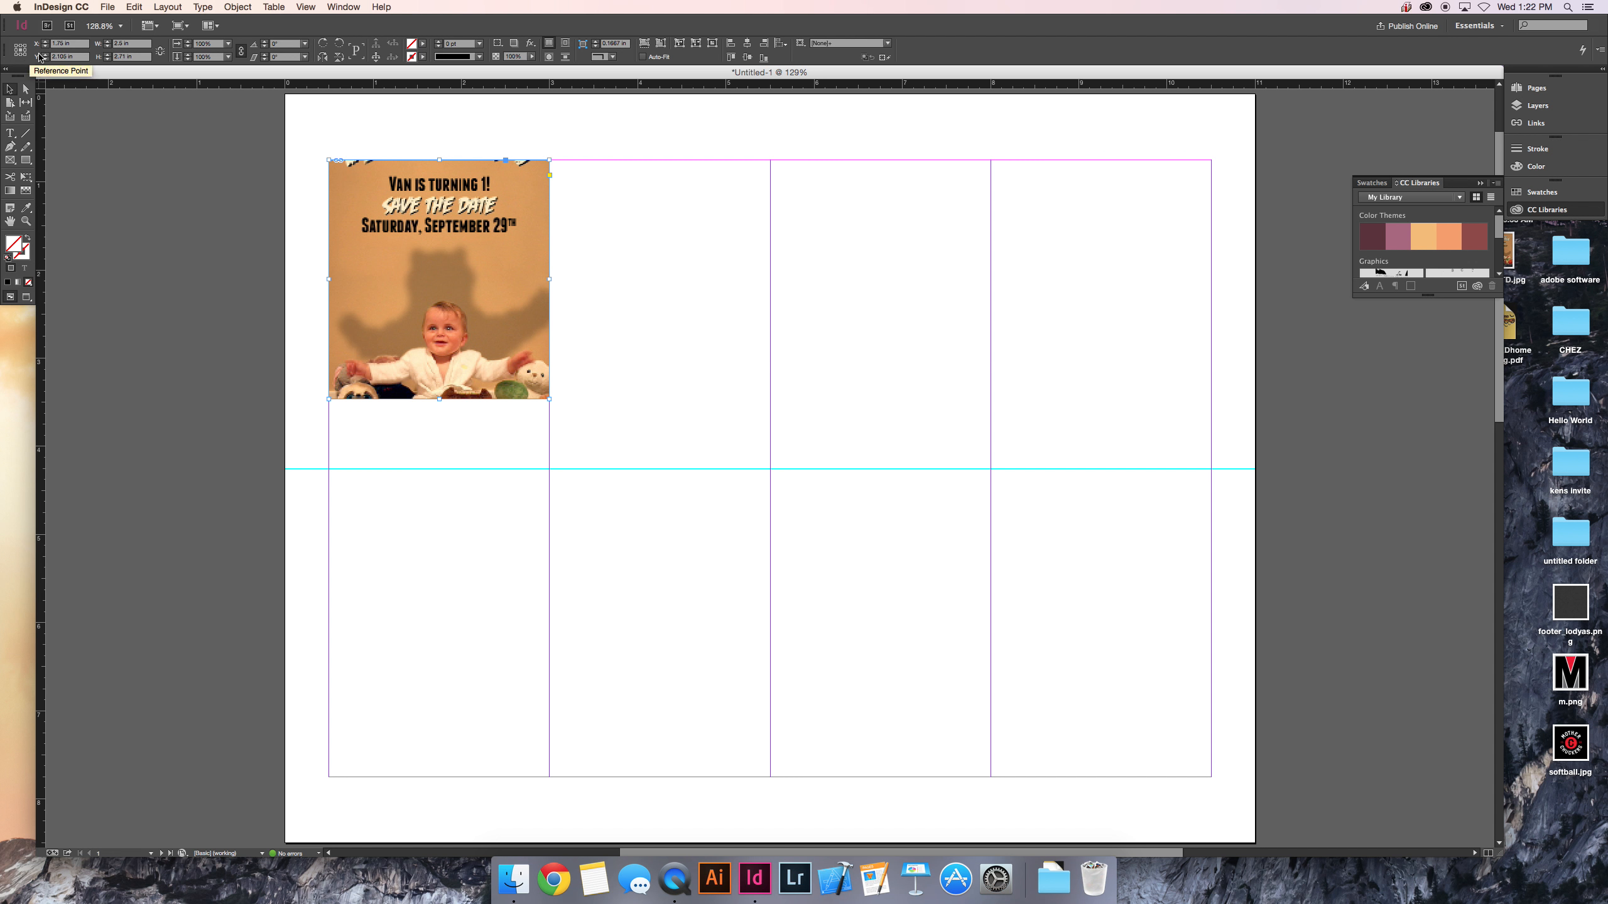
left_click(188, 46)
left_click(187, 46)
left_click(188, 47)
left_click(187, 47)
left_click(187, 47)
left_click(187, 47)
left_click(188, 47)
left_click(187, 47)
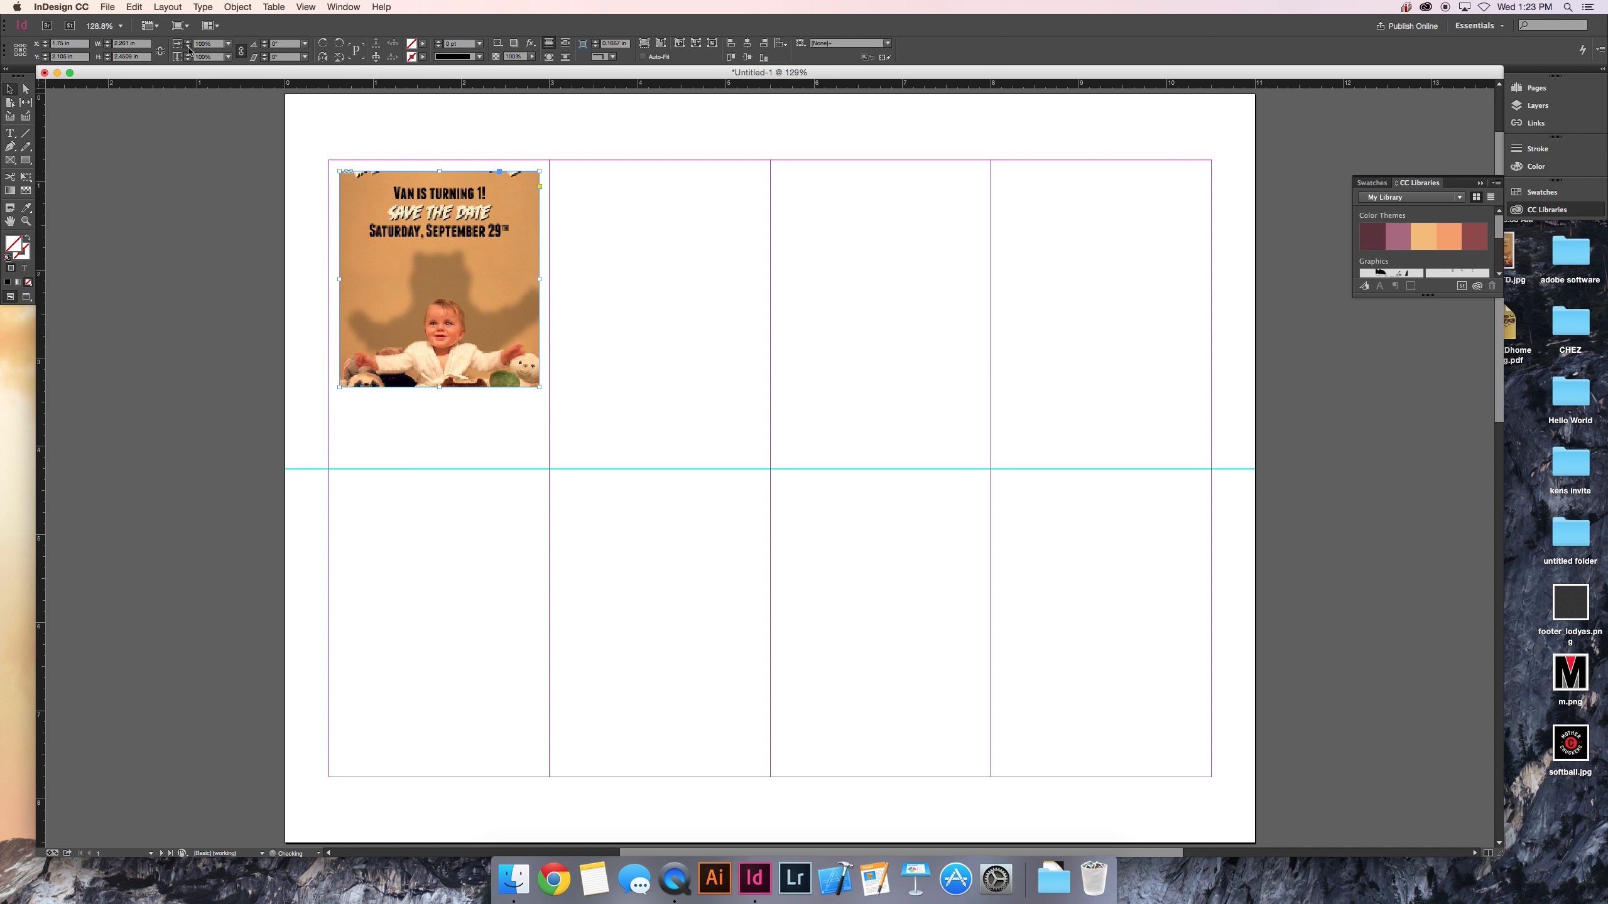
left_click(188, 46)
left_click(188, 47)
left_click(188, 47)
left_click(188, 46)
- Nudge the picture vertically to leave a small gap below the top margin of the first column
key("Down")
key("Down")
key("Down")
key("Down")
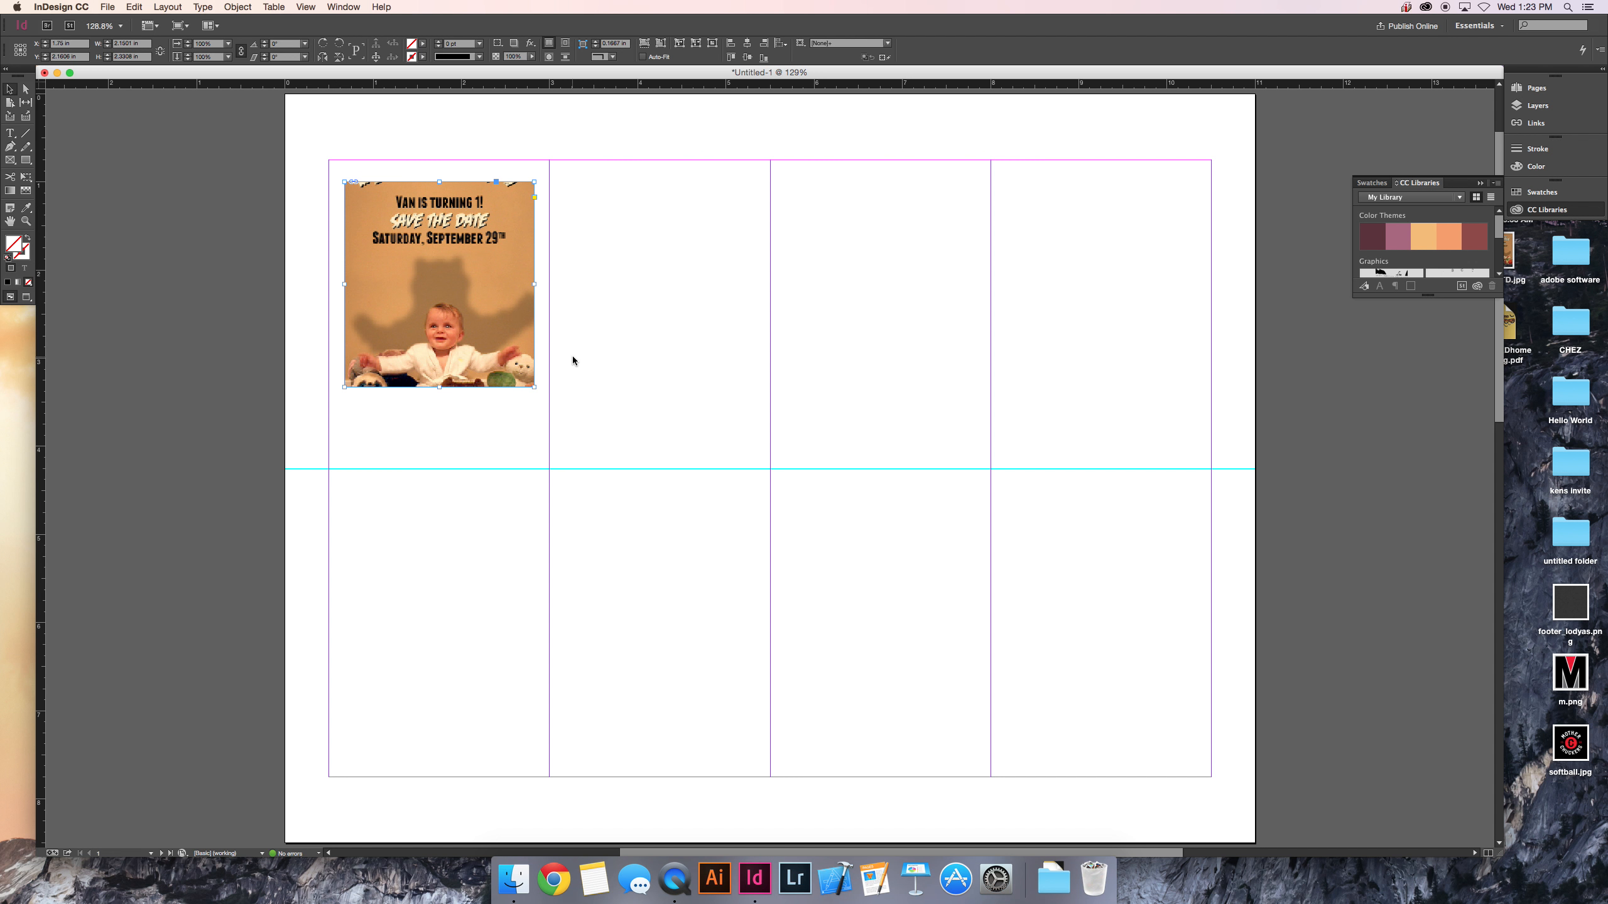
key("Up")
key("Up")
key("Up")
key("Up")
key("Up")
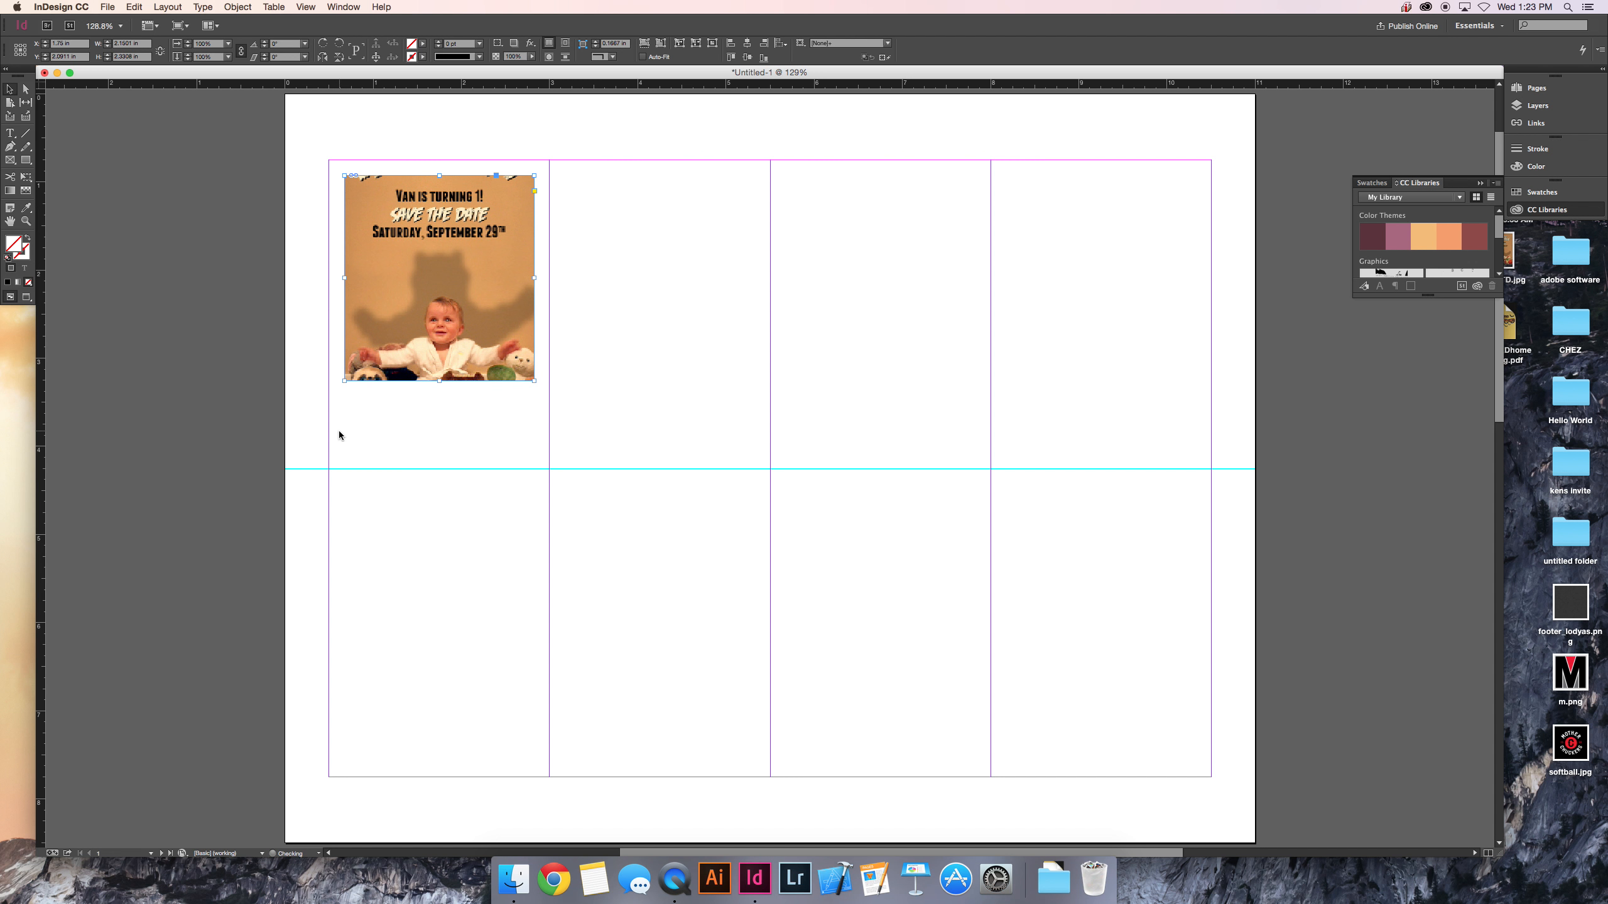
- Extend the bottom of the picture frame to show the stuffed animals, about 2.75 in tall, and fine-tune its vertical position
left_click_drag(439, 380, 442, 419)
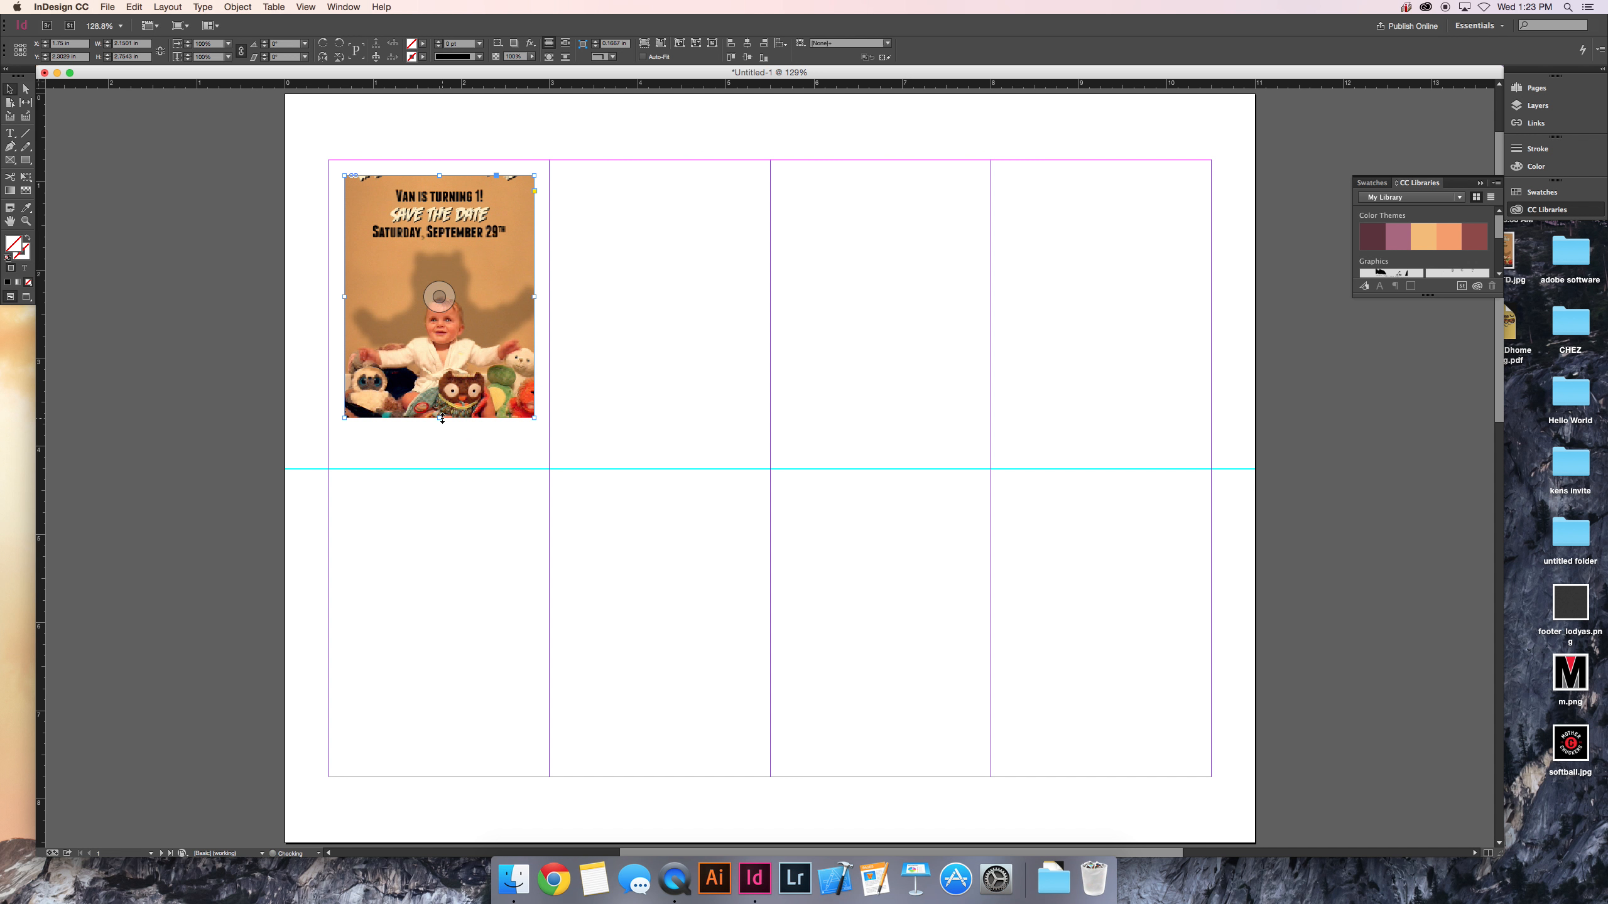
key("Down")
key("Down")
key("Down")
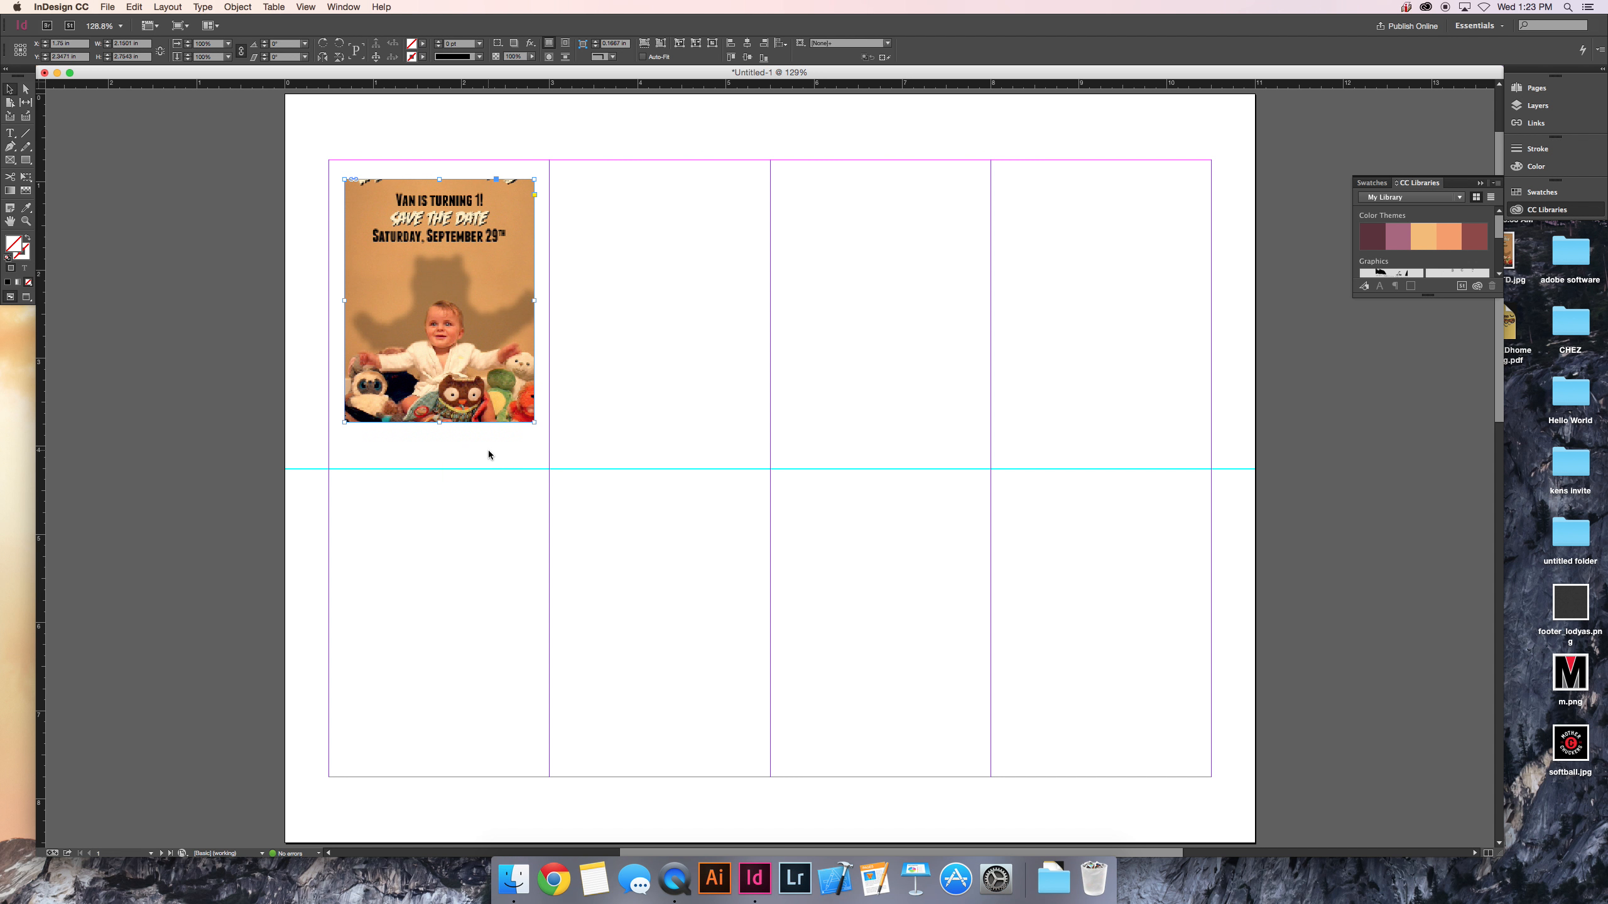
key("Up")
key("Up")
key("Up")
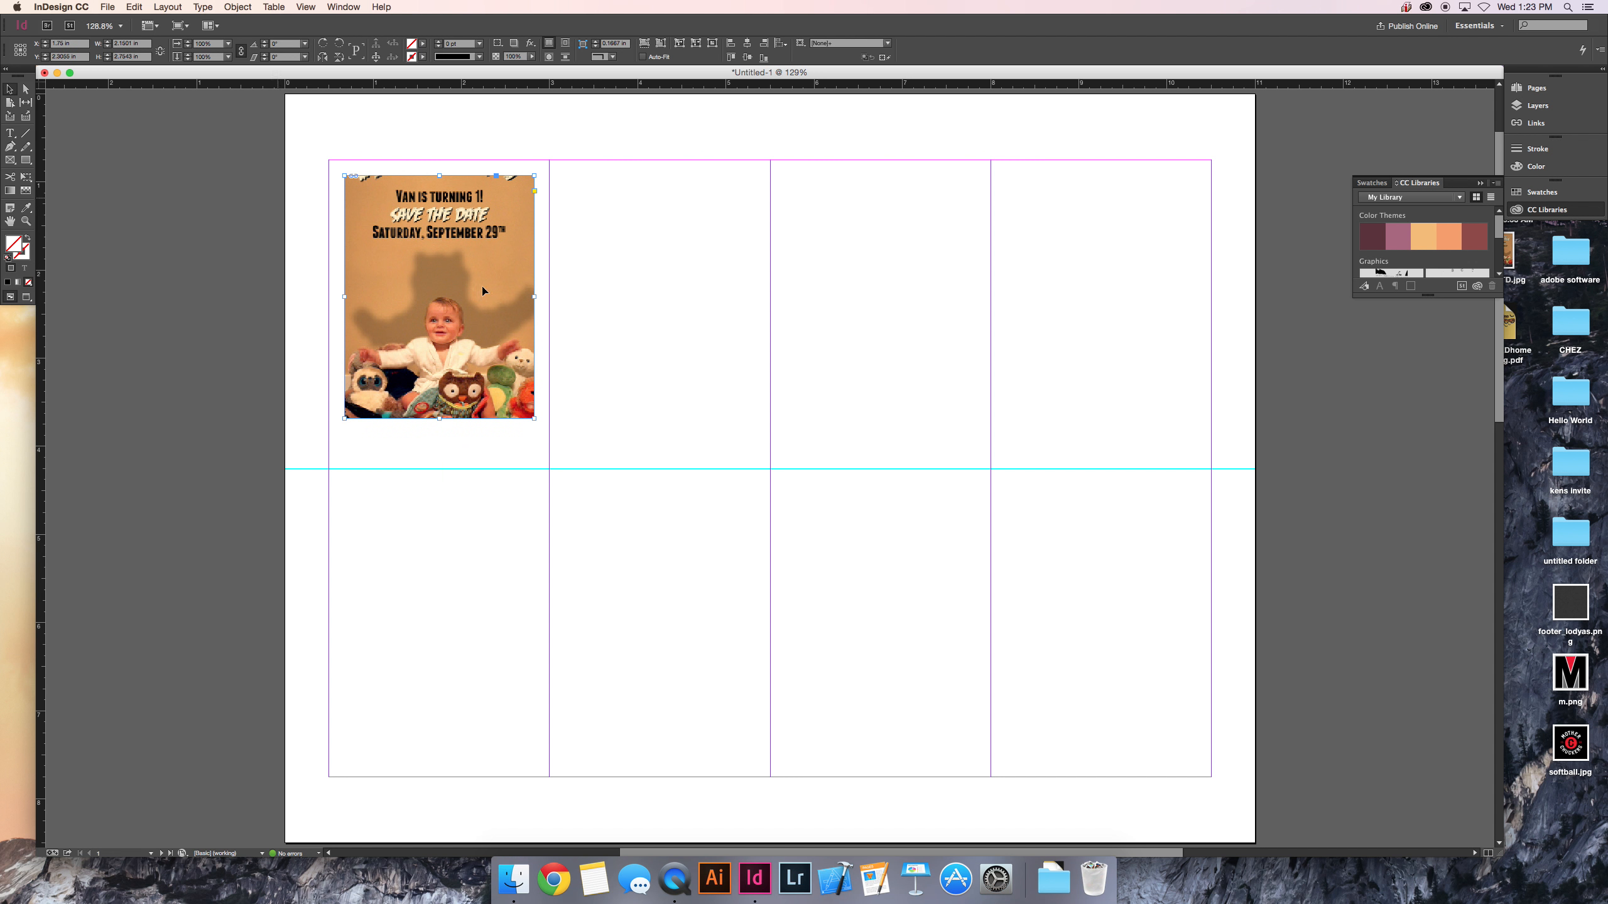
left_click(495, 452)
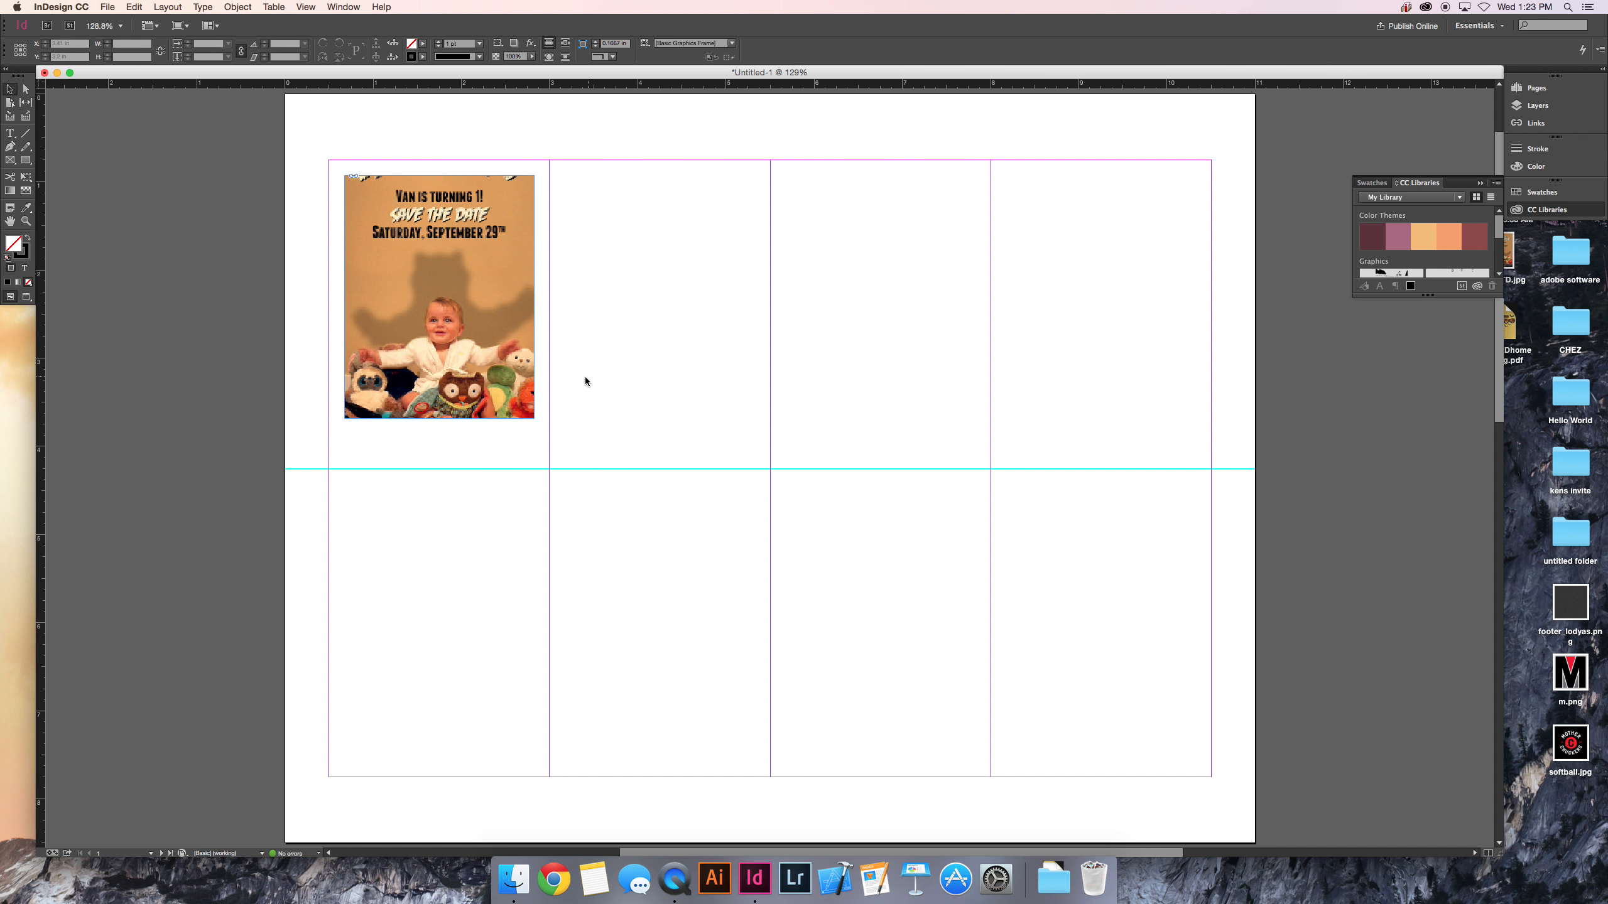
- Place footer_lodyas.png in a large frame spanning the page's columns
key("super+d")
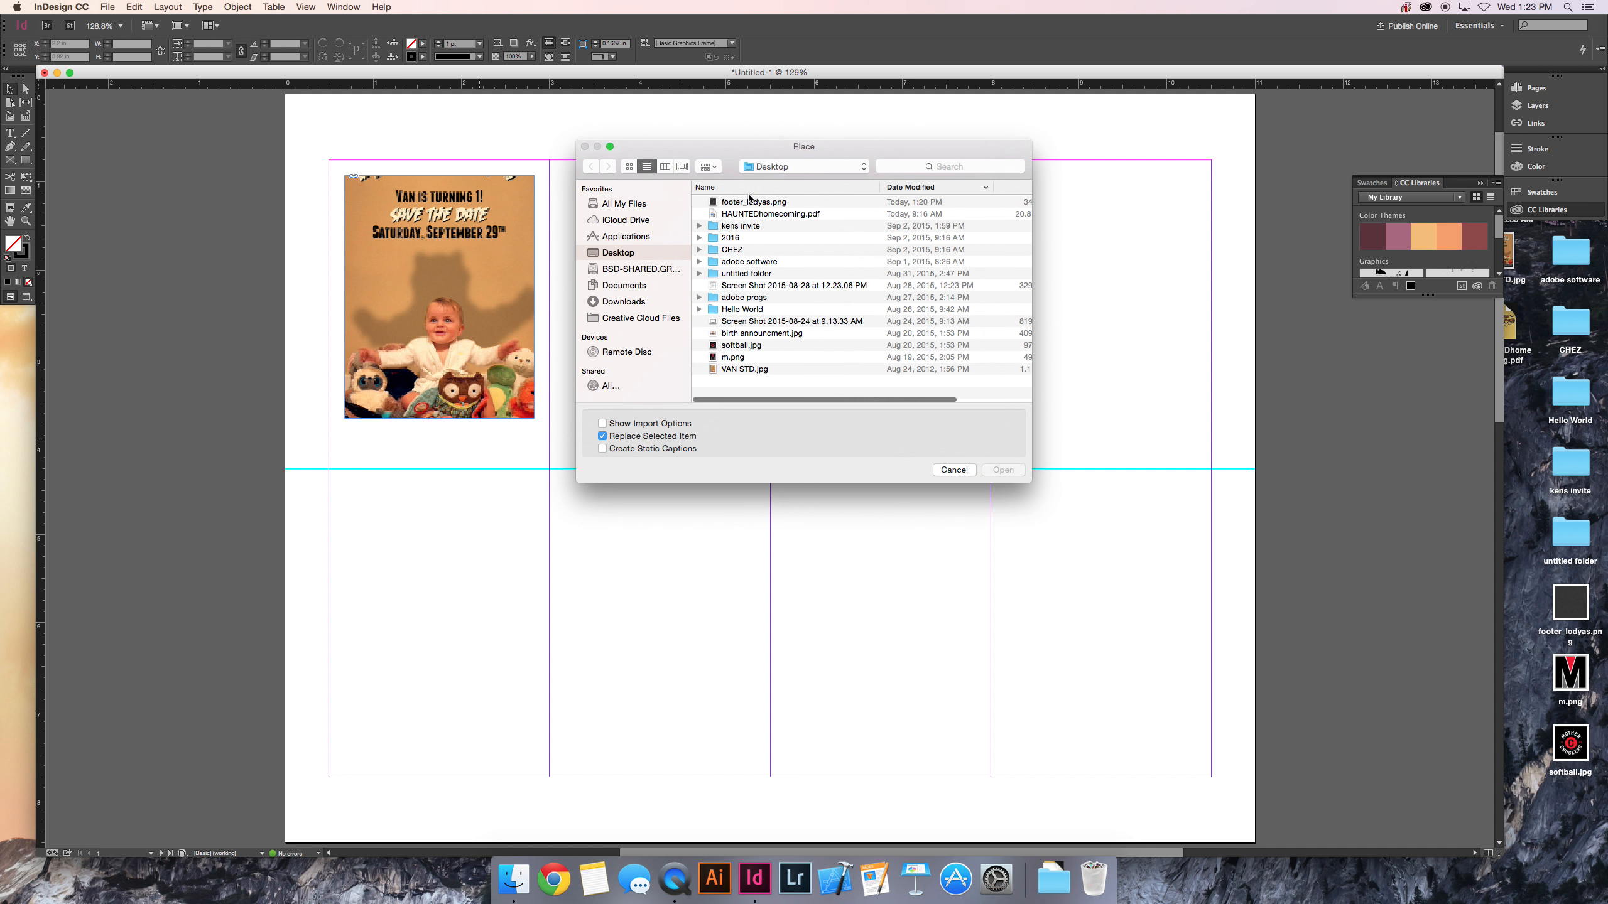
left_click(1011, 472)
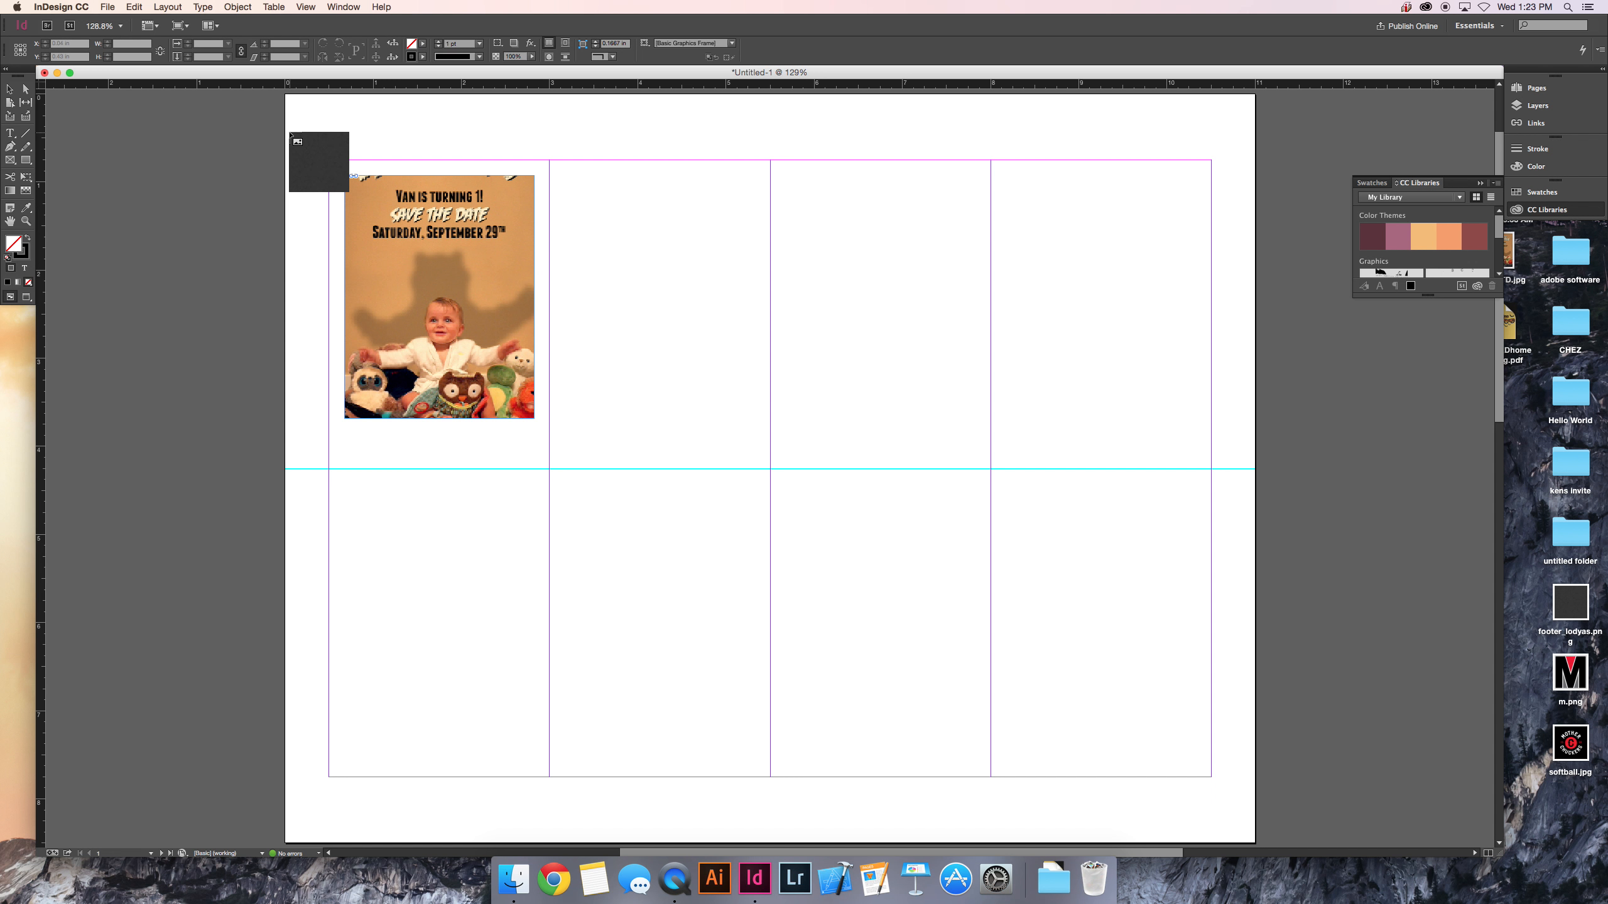
left_click_drag(289, 132, 1214, 457)
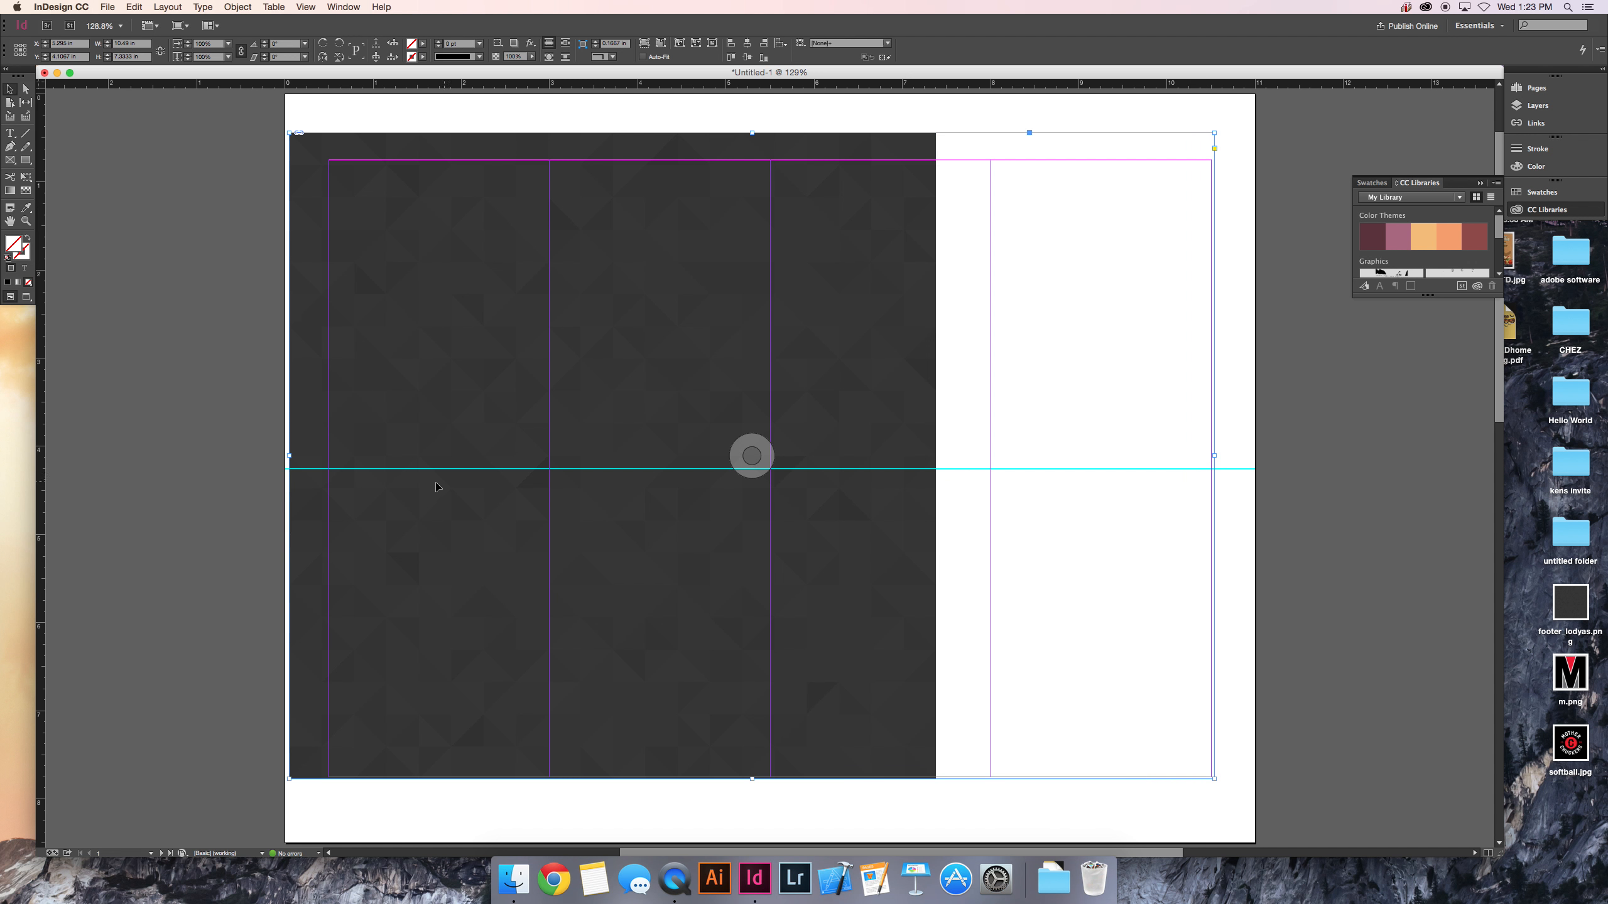
- Resize the dark texture's frame so all four edges snap to the page margins
left_click_drag(290, 455, 329, 456)
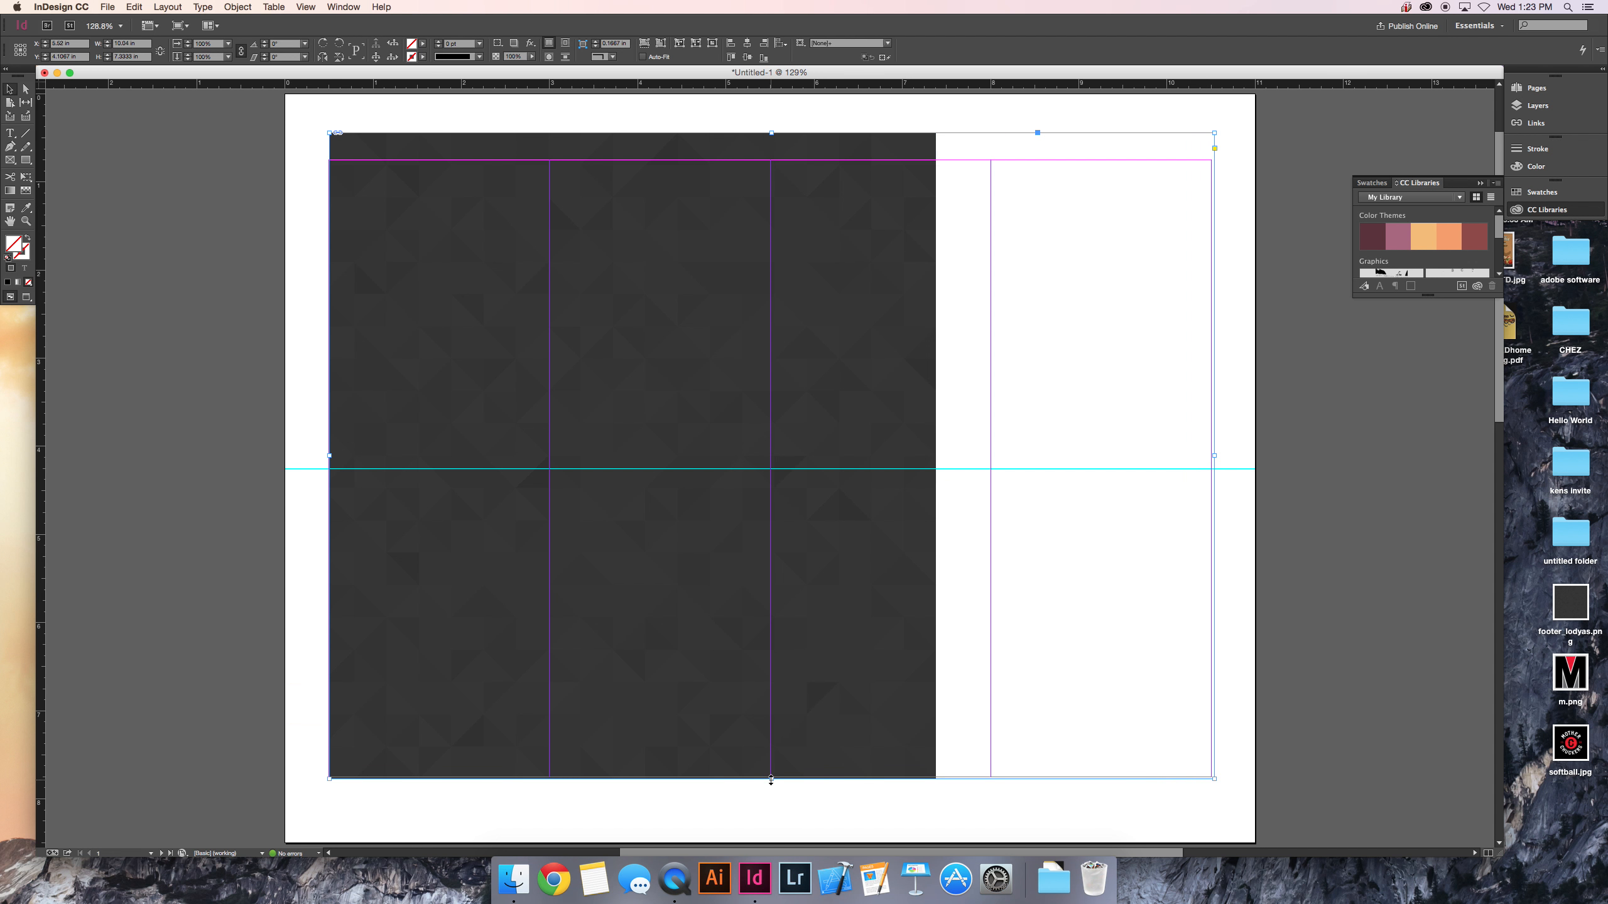
left_click_drag(770, 778, 770, 776)
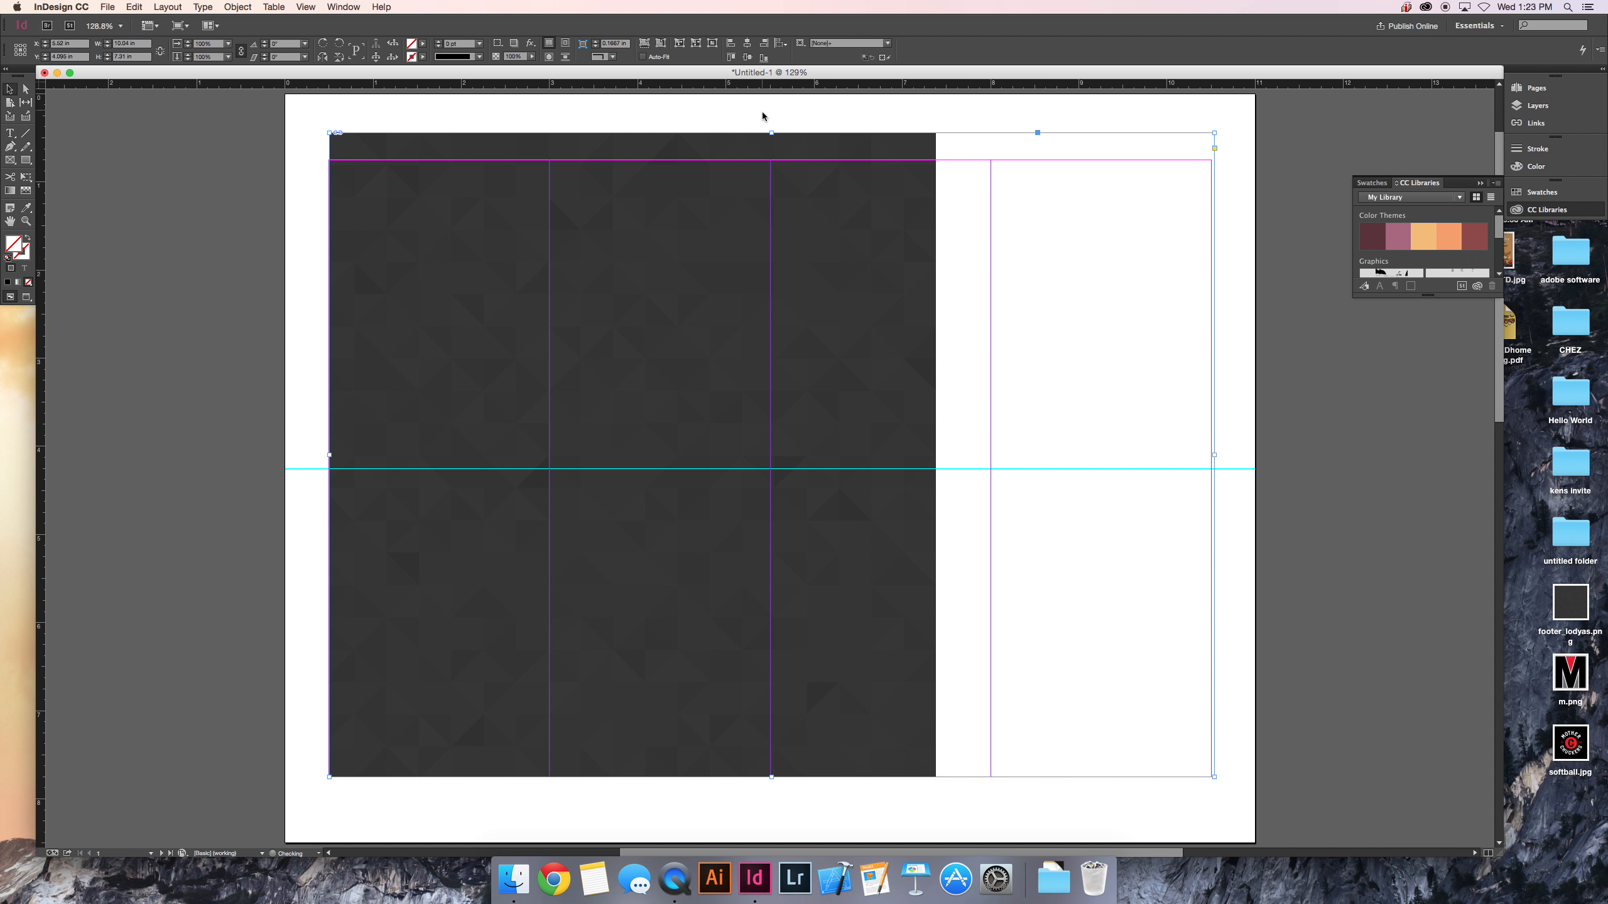
left_click_drag(770, 133, 770, 159)
left_click_drag(1214, 468, 1209, 468)
- Fit the dark texture to fill its frame and send it behind the baby picture
right_click(1079, 428)
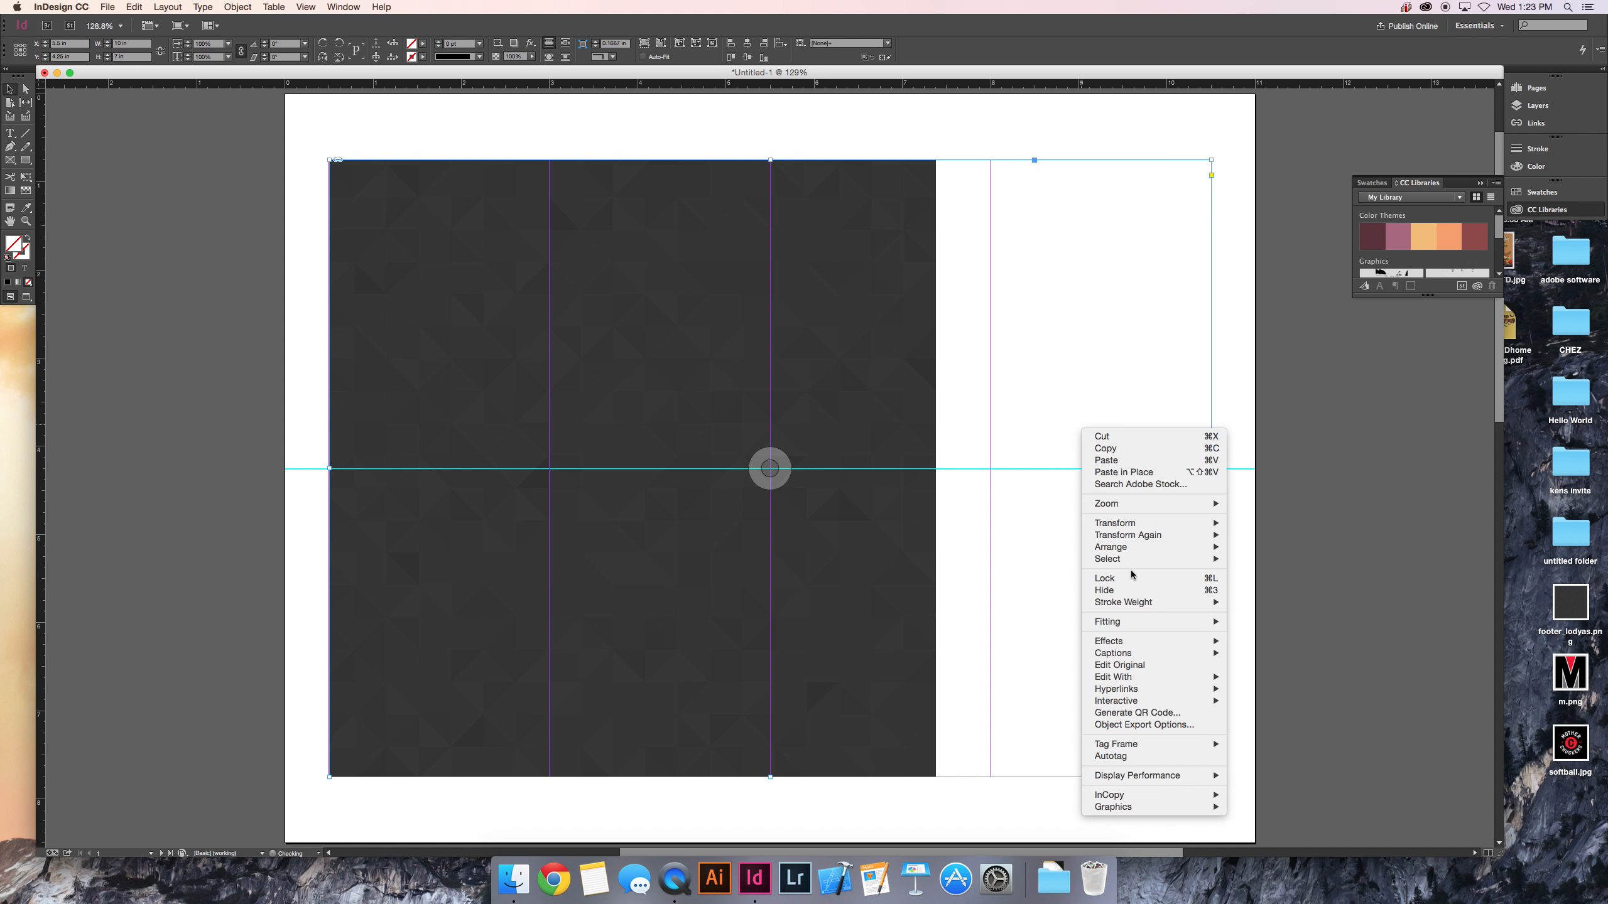
mouse_move(1127, 621)
left_click(1265, 625)
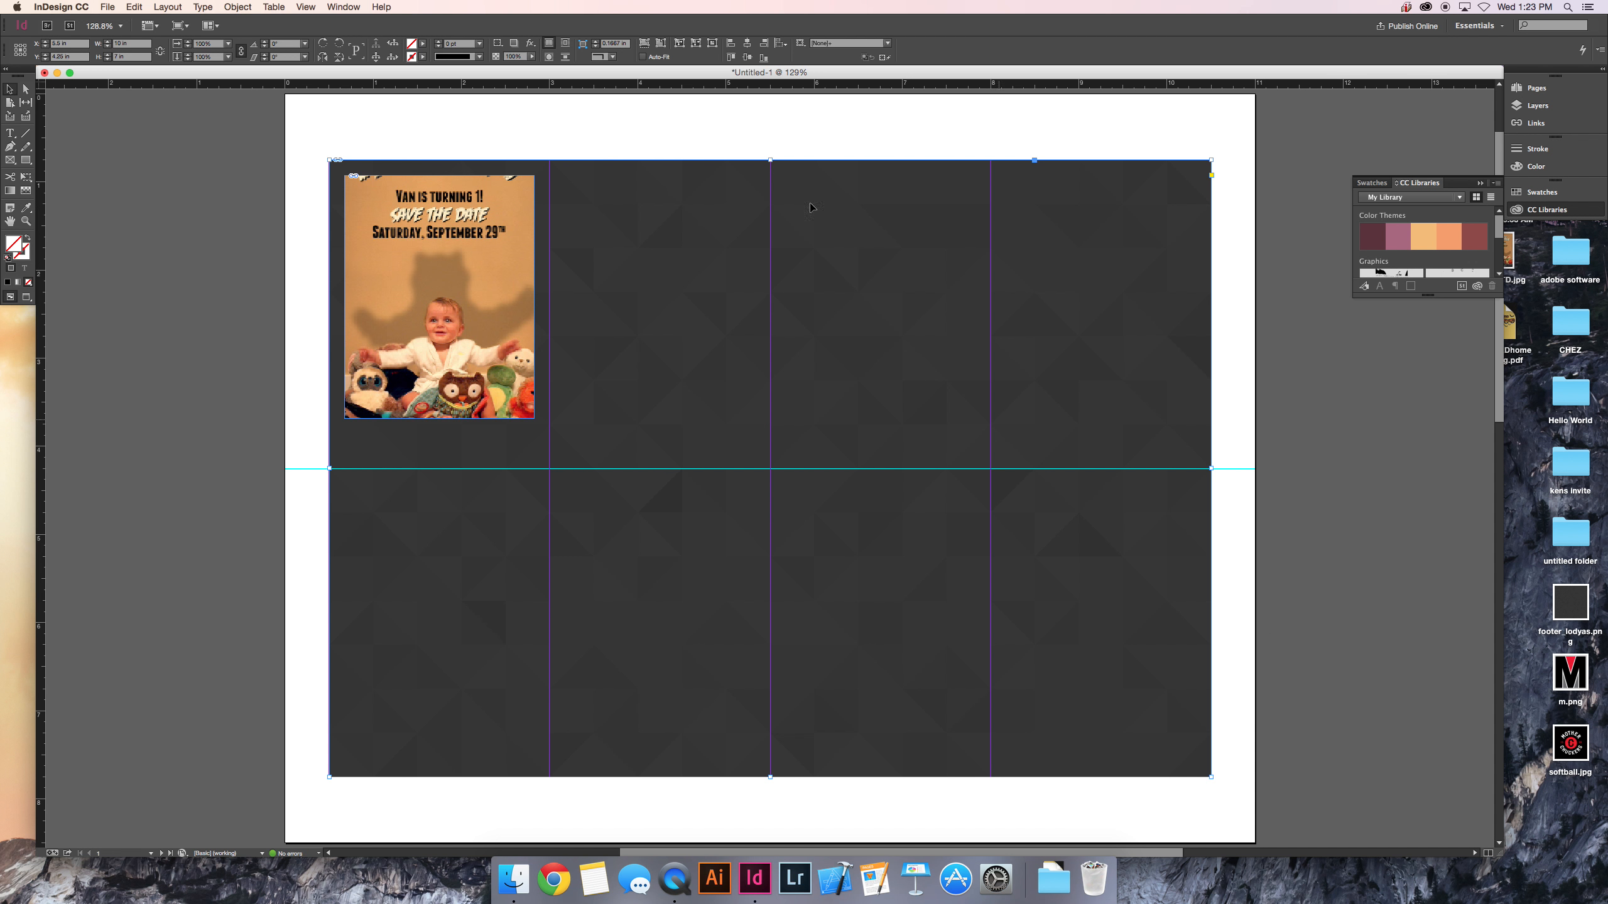
- Deselect everything, preview the page without guides, and return to the normal view
left_click(561, 135)
left_click(8, 297)
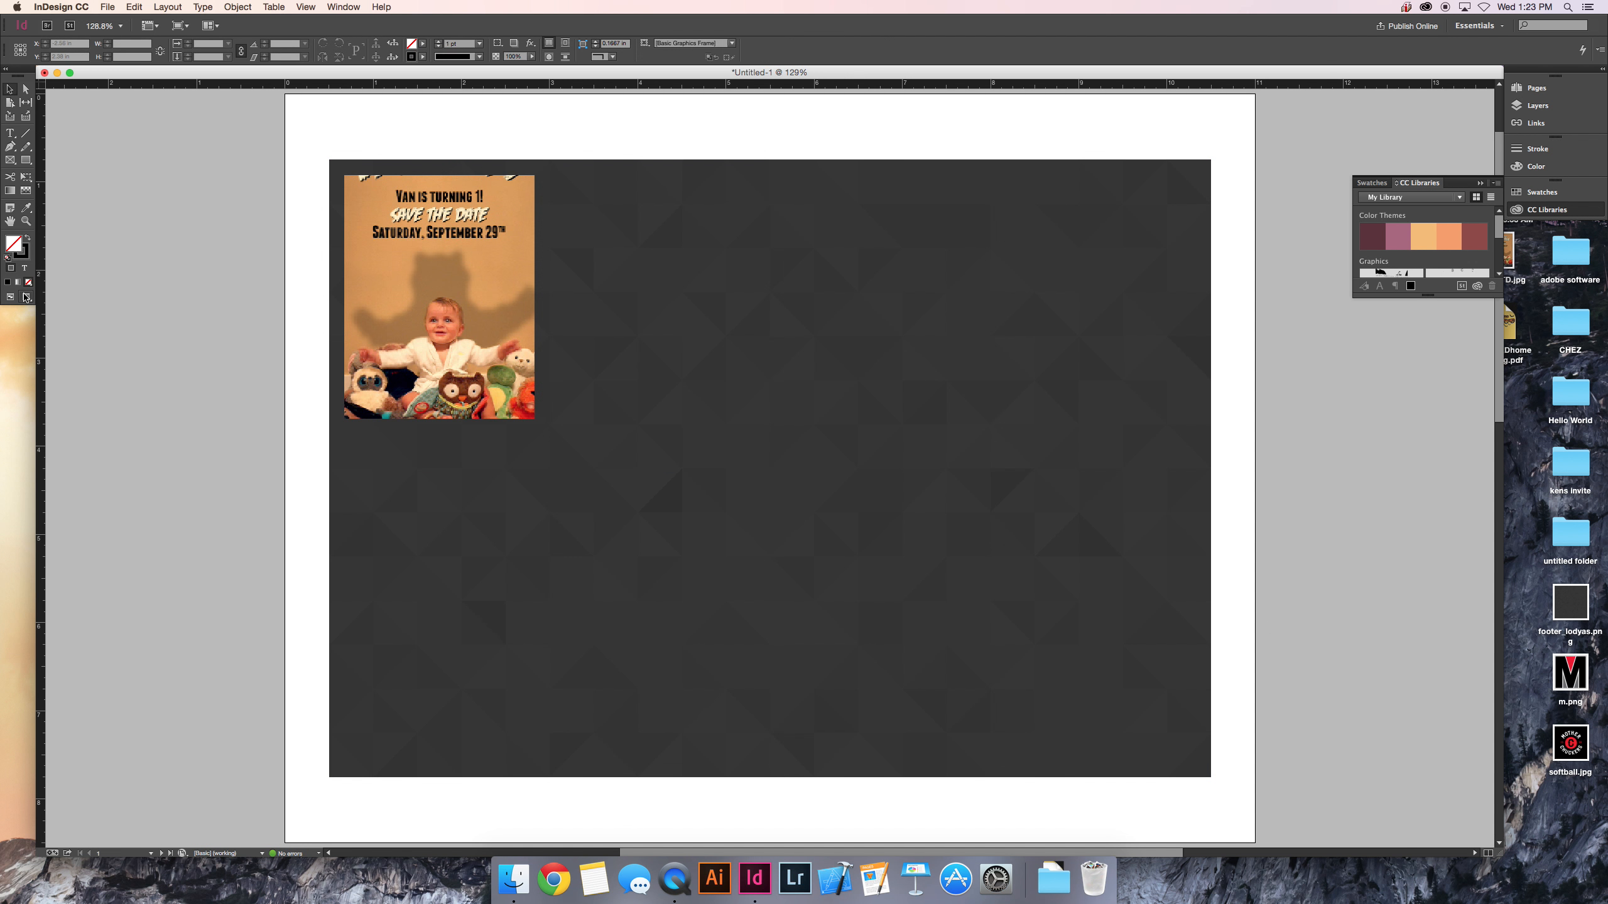
left_click(8, 297)
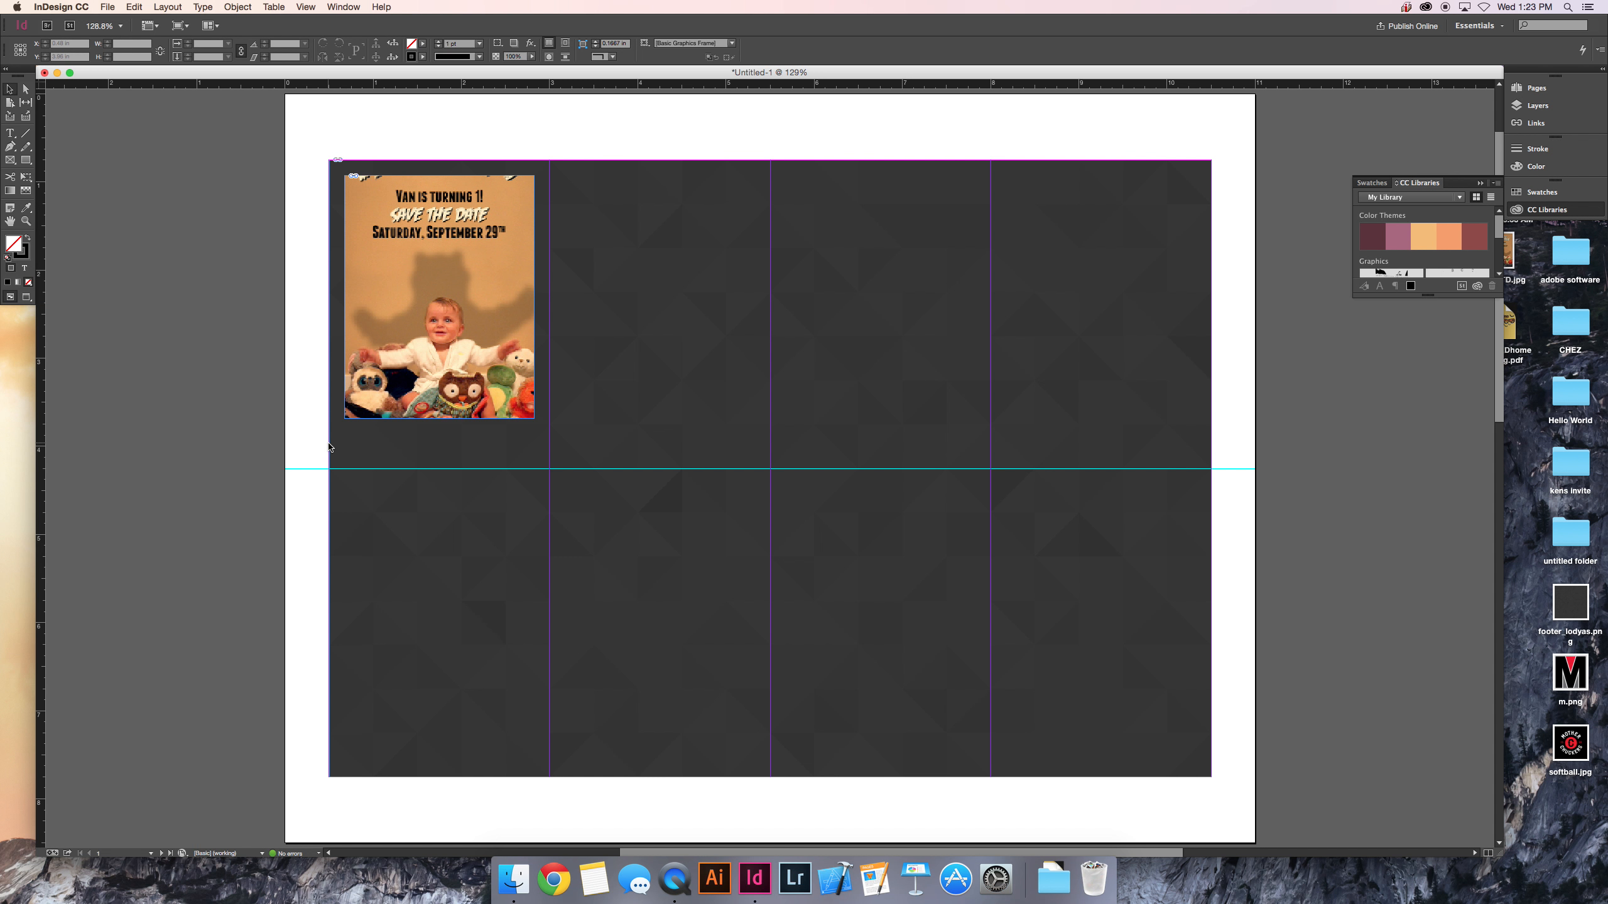
- Scale the background texture up from its center to about 10.51 by 7.36 in, extending past the margins
left_click(728, 428)
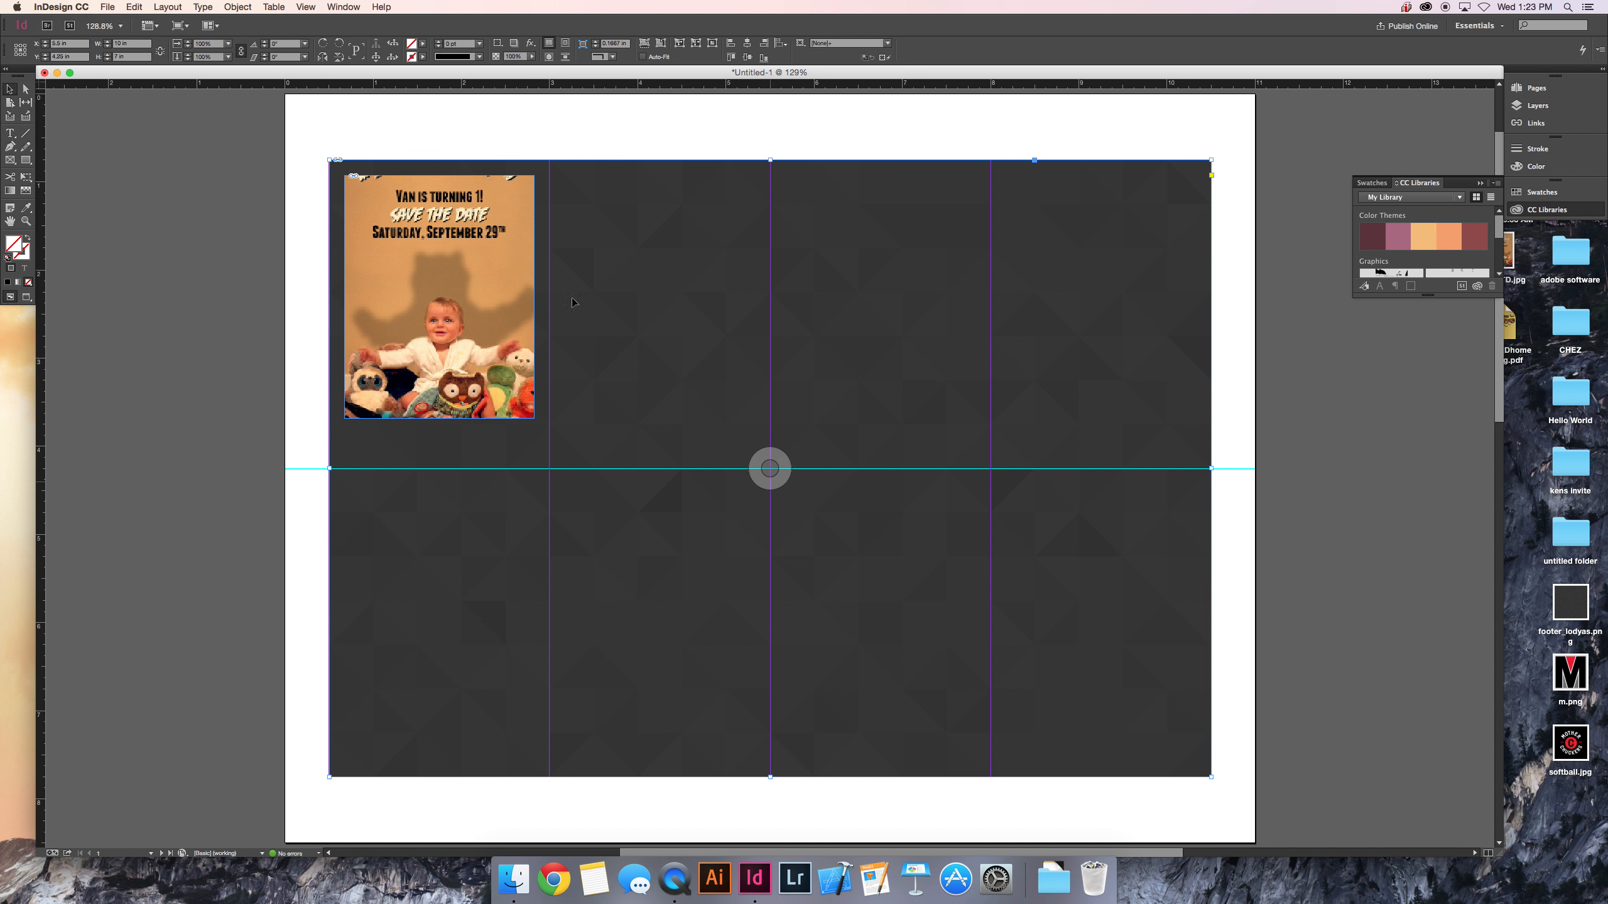
left_click(189, 41)
left_click(189, 42)
left_click(189, 41)
left_click(189, 42)
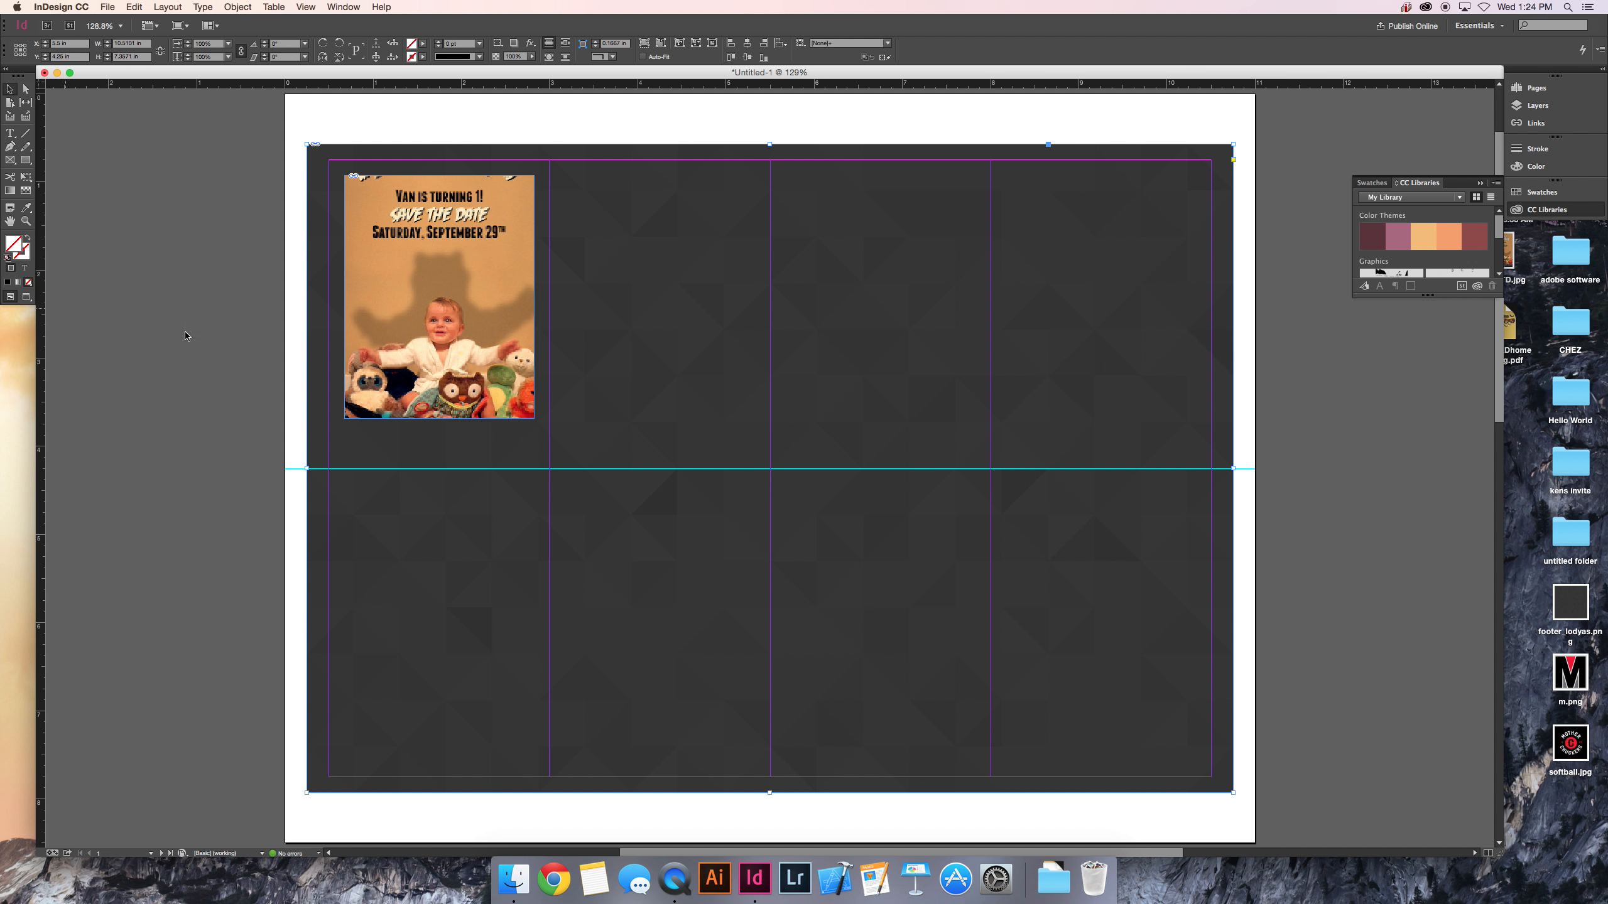
- Give the baby picture a white stroke aligned to the outside of the frame and increase its weight
left_click(438, 316)
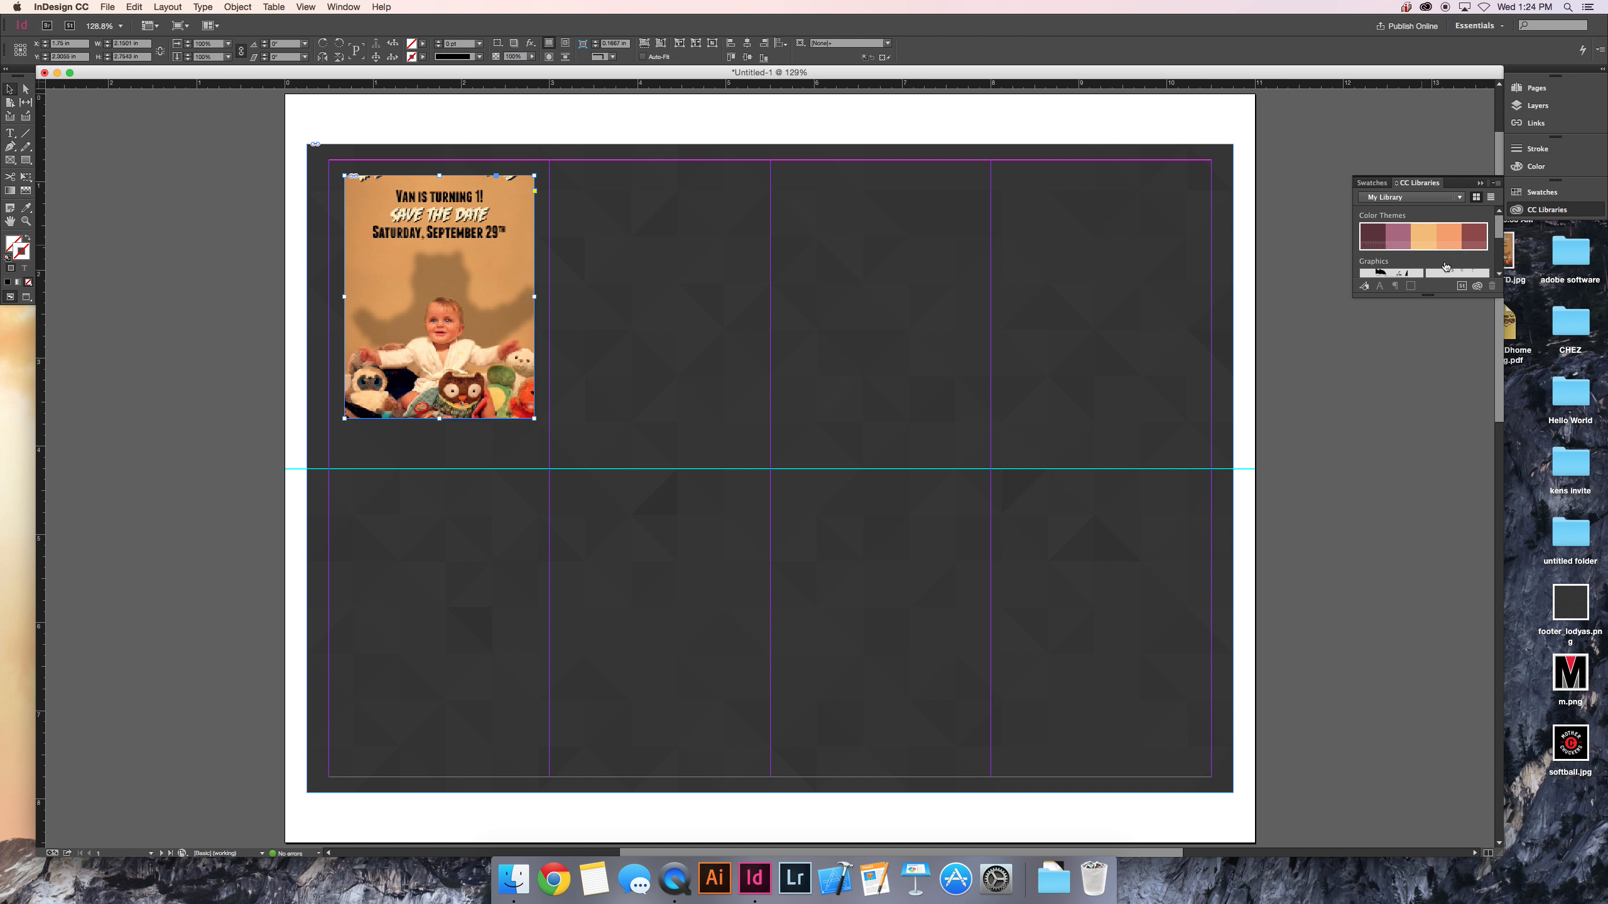
left_click(1538, 167)
left_click(1495, 207)
left_click(1537, 149)
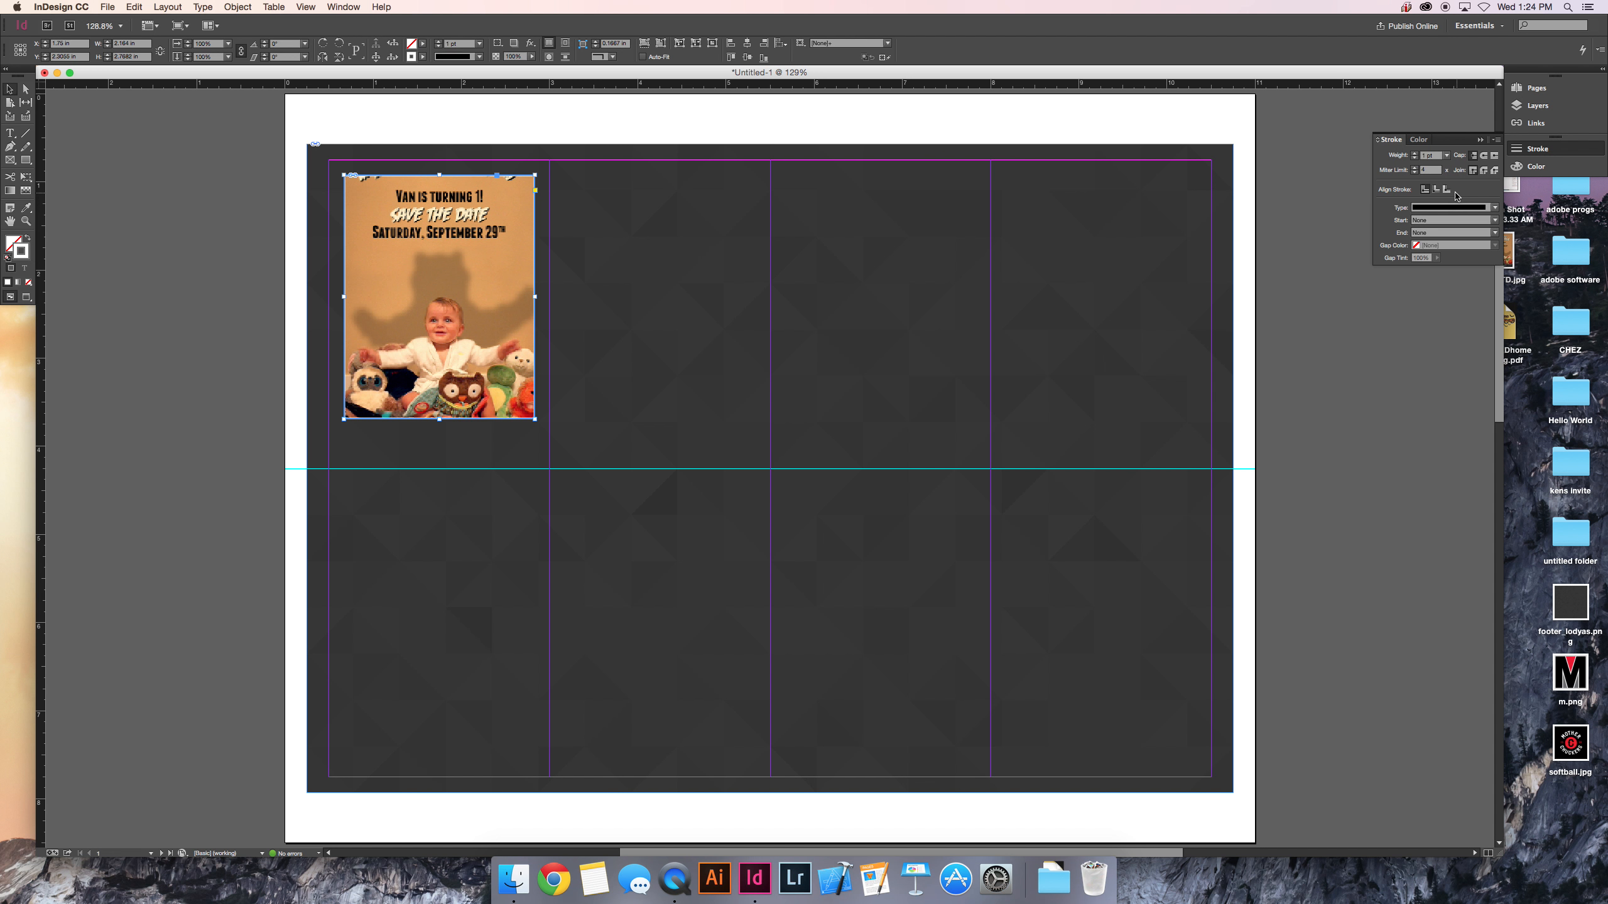
left_click(1414, 157)
left_click(770, 306)
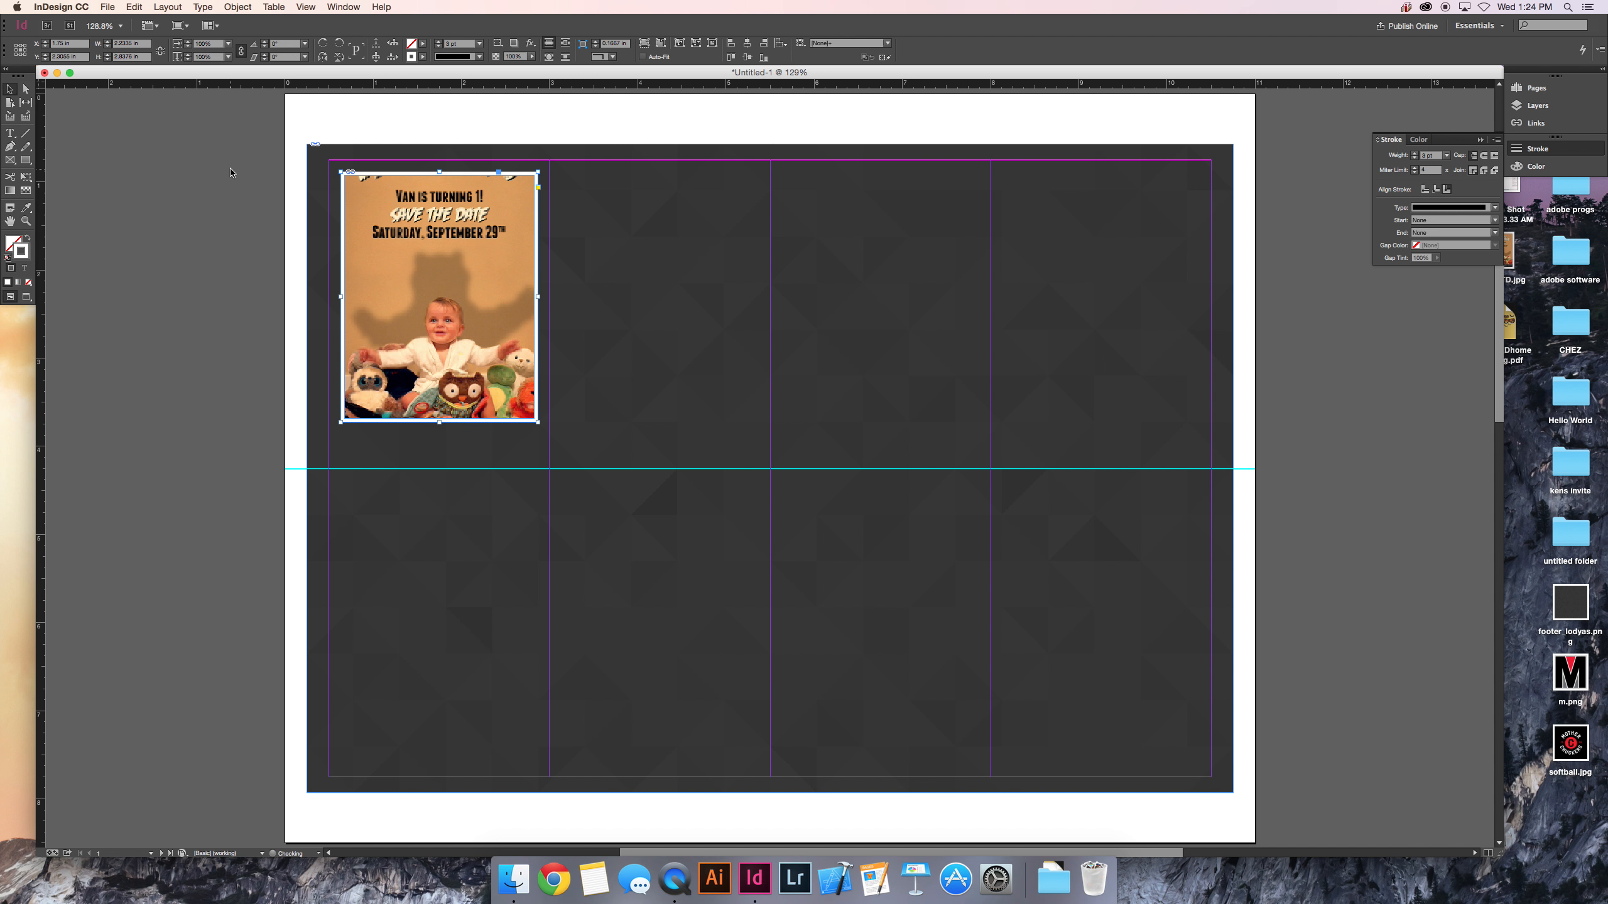
- Draw a thin horizontal rectangle about 10.6 in wide across the page, between the picture and the middle guide
left_click(26, 160)
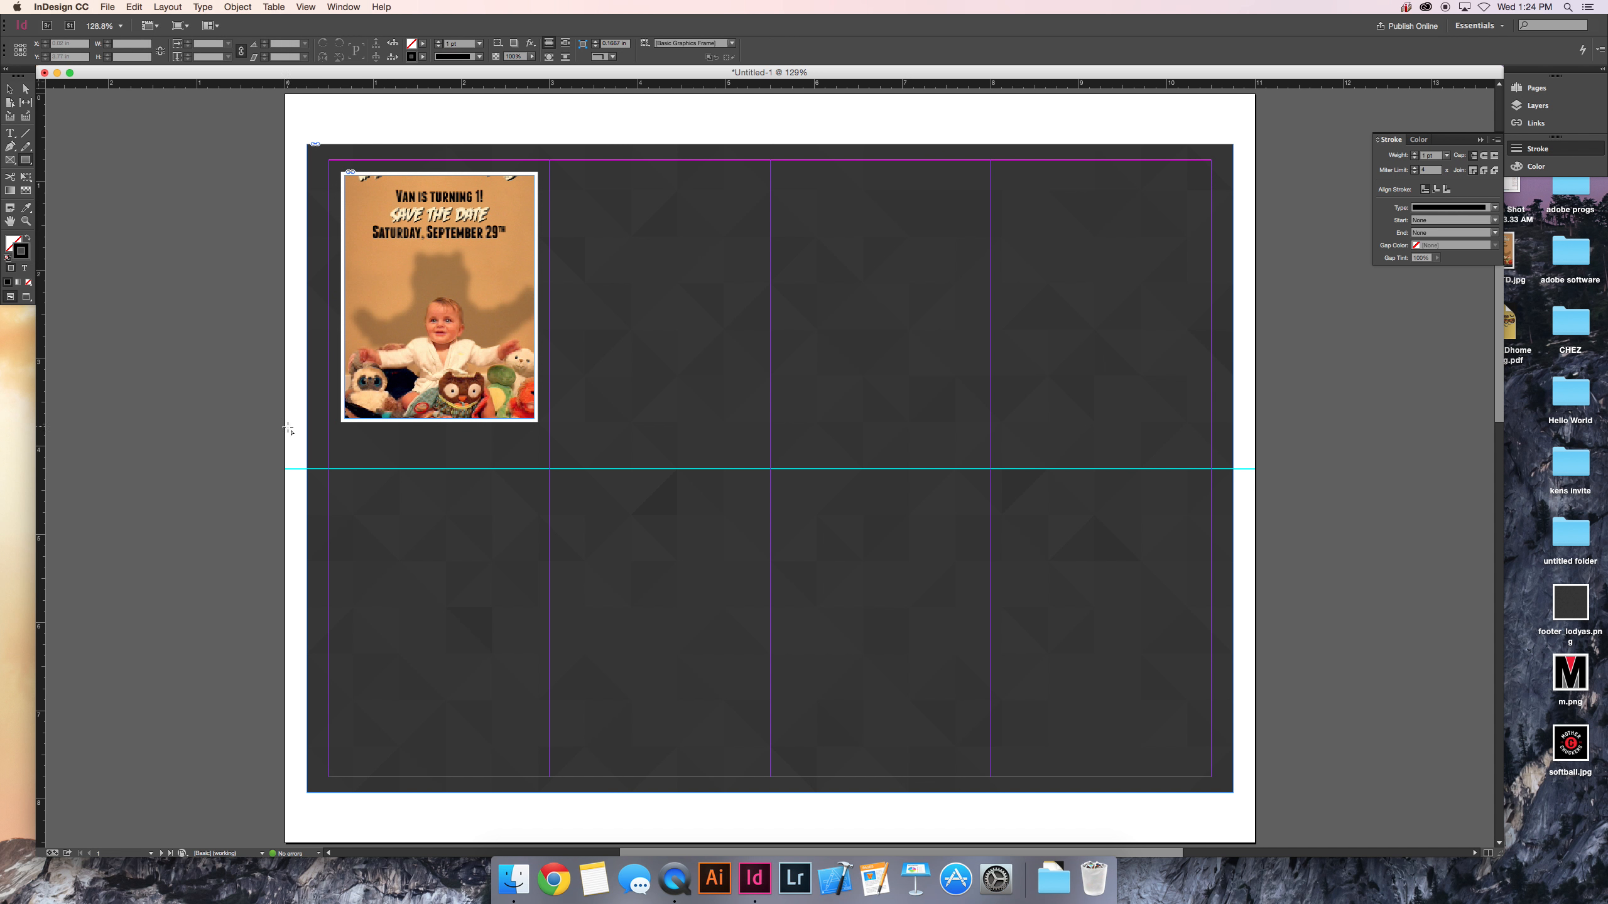
mouse_move(289, 429)
left_mouse_down()
mouse_move(1220, 477)
mouse_move(1245, 462)
mouse_move(1223, 461)
left_mouse_up()
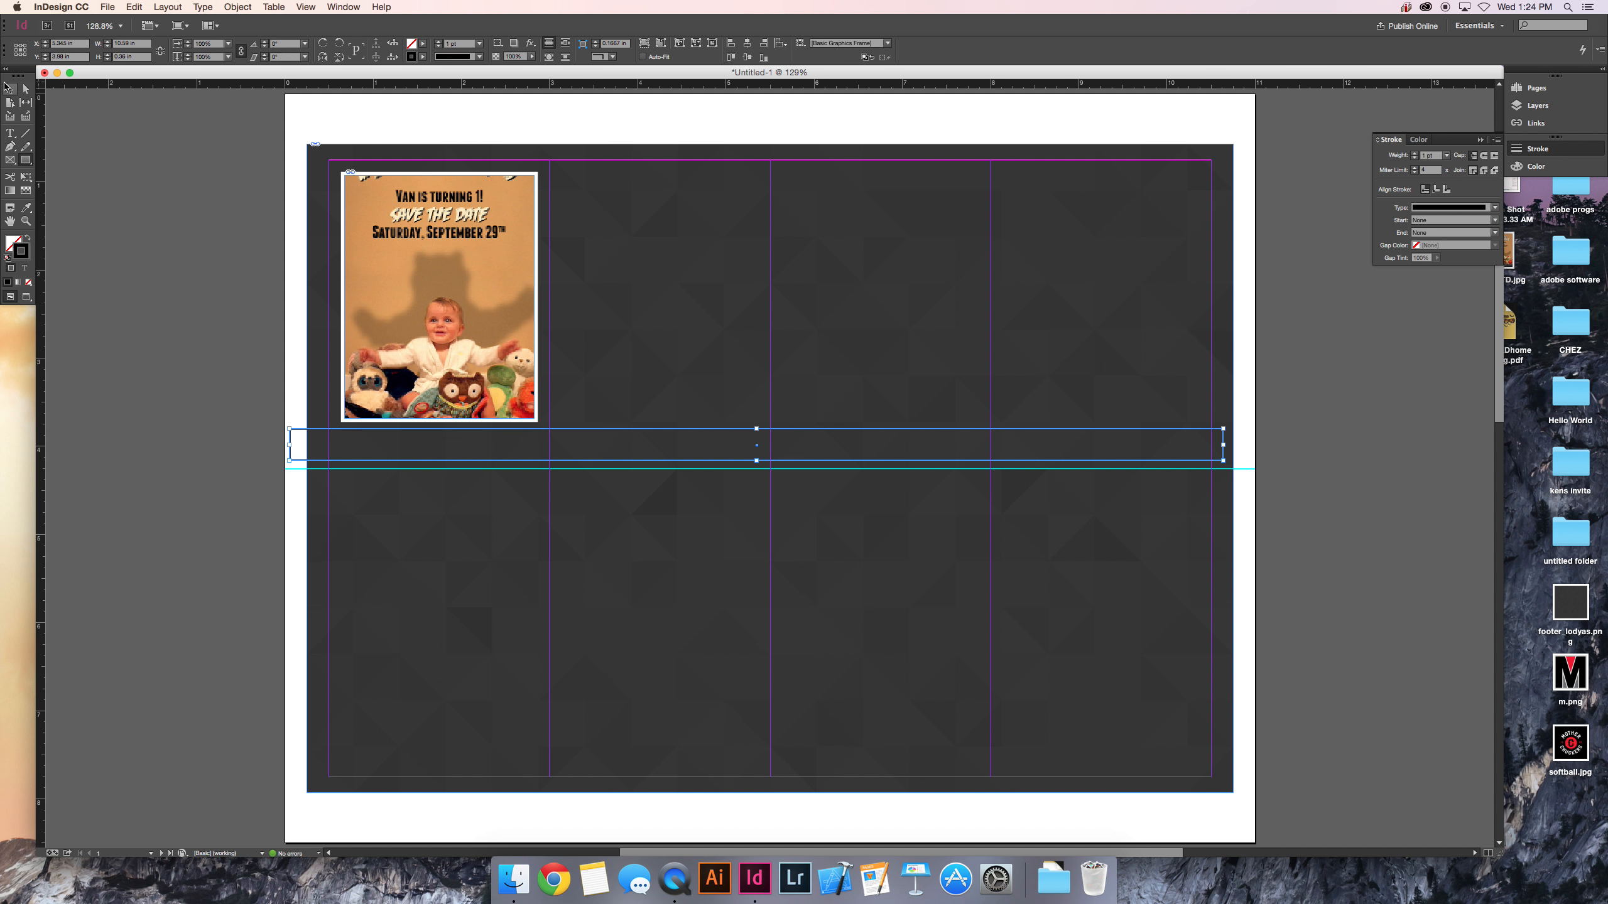
- Swap the thin rectangle's fill and stroke, and change its fill to a mid-gray CMYK color
left_click(8, 88)
left_click(29, 238)
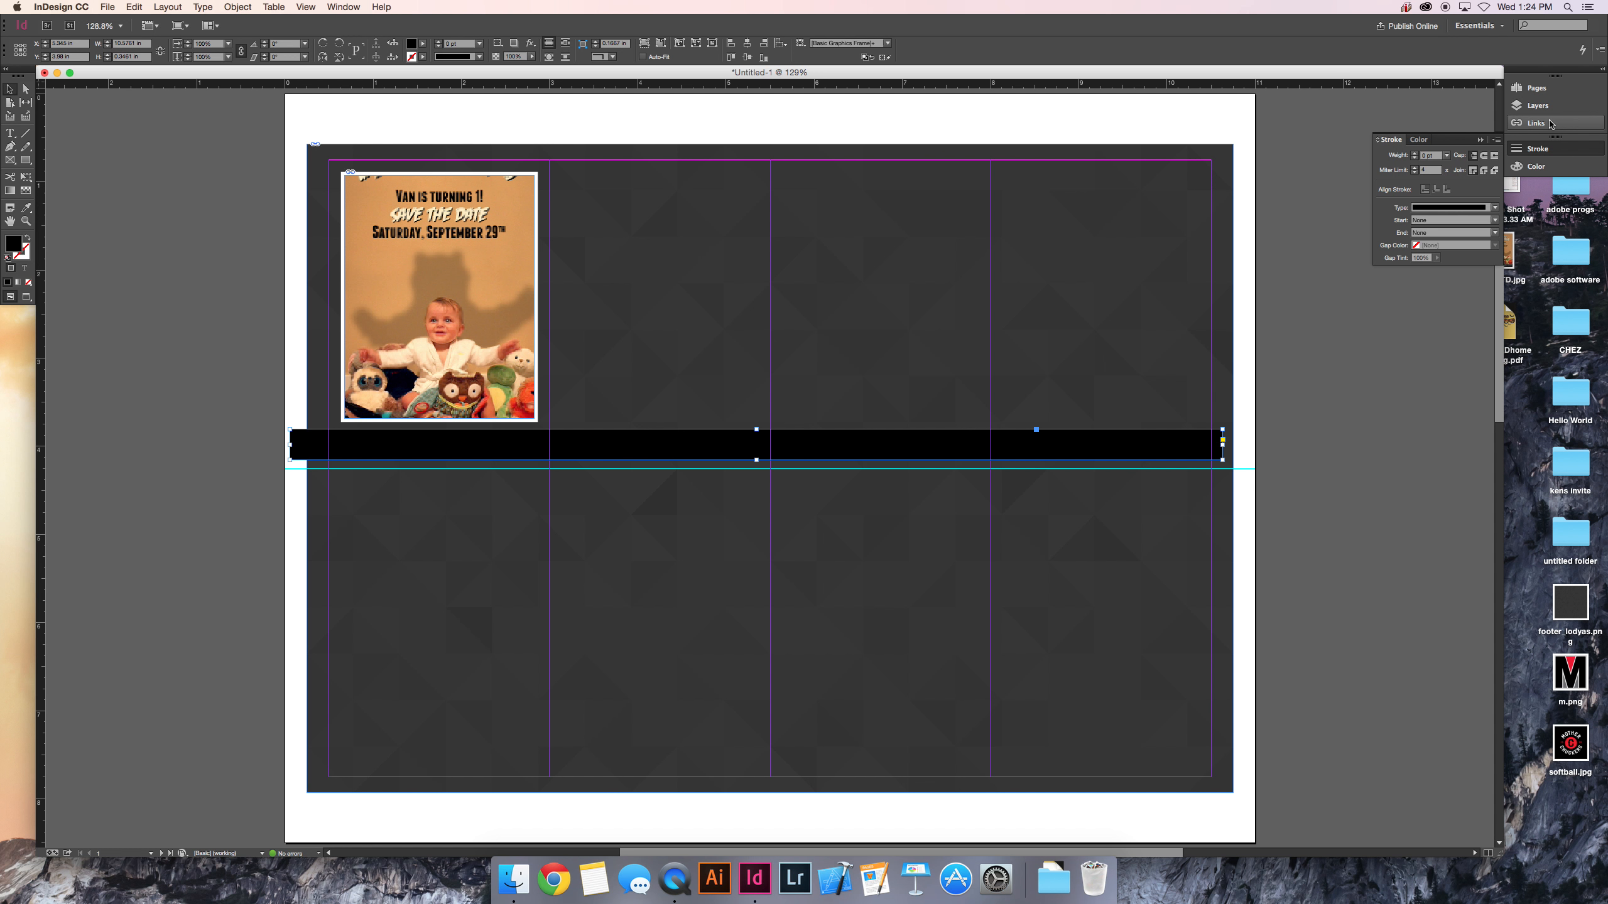
left_click(1522, 167)
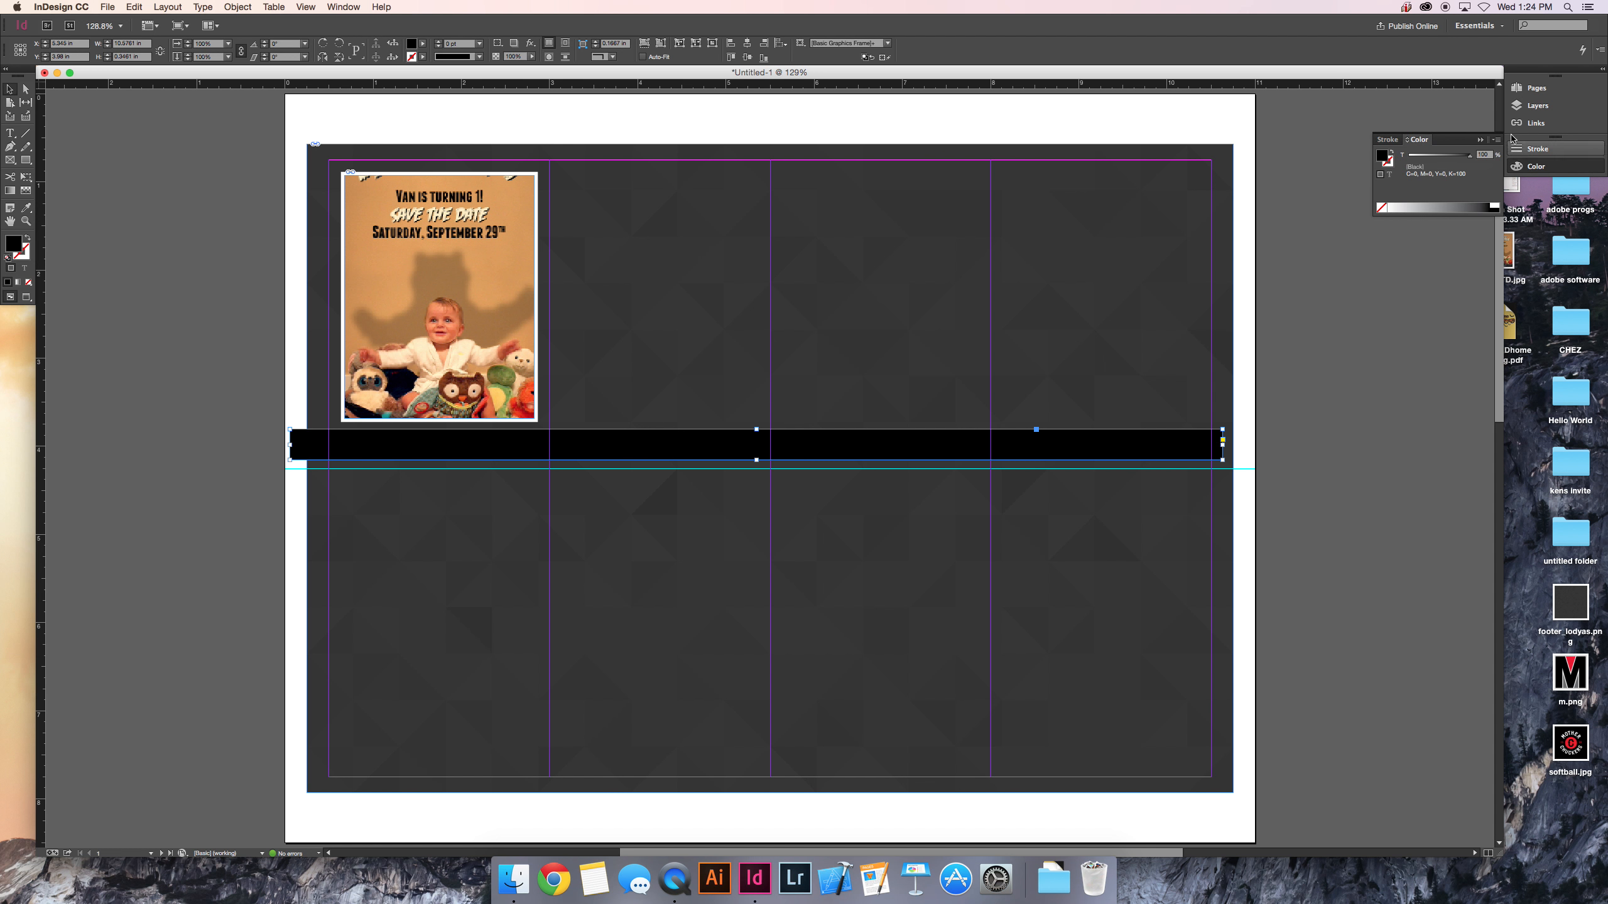
left_click(1494, 145)
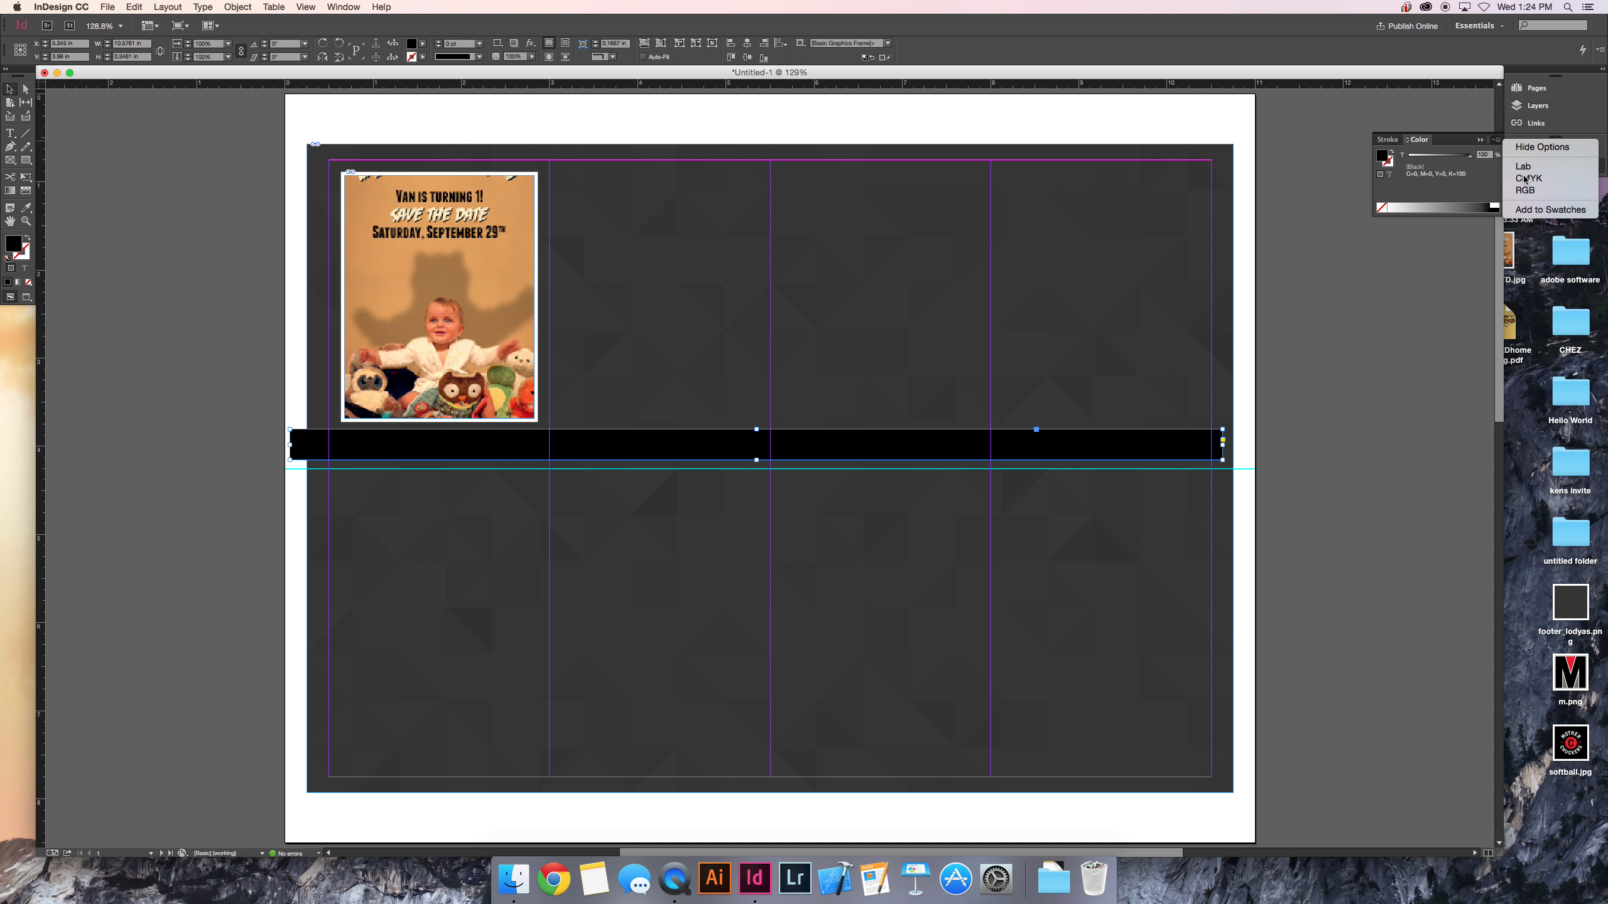
left_click(1510, 190)
left_click_drag(1479, 199, 1439, 196)
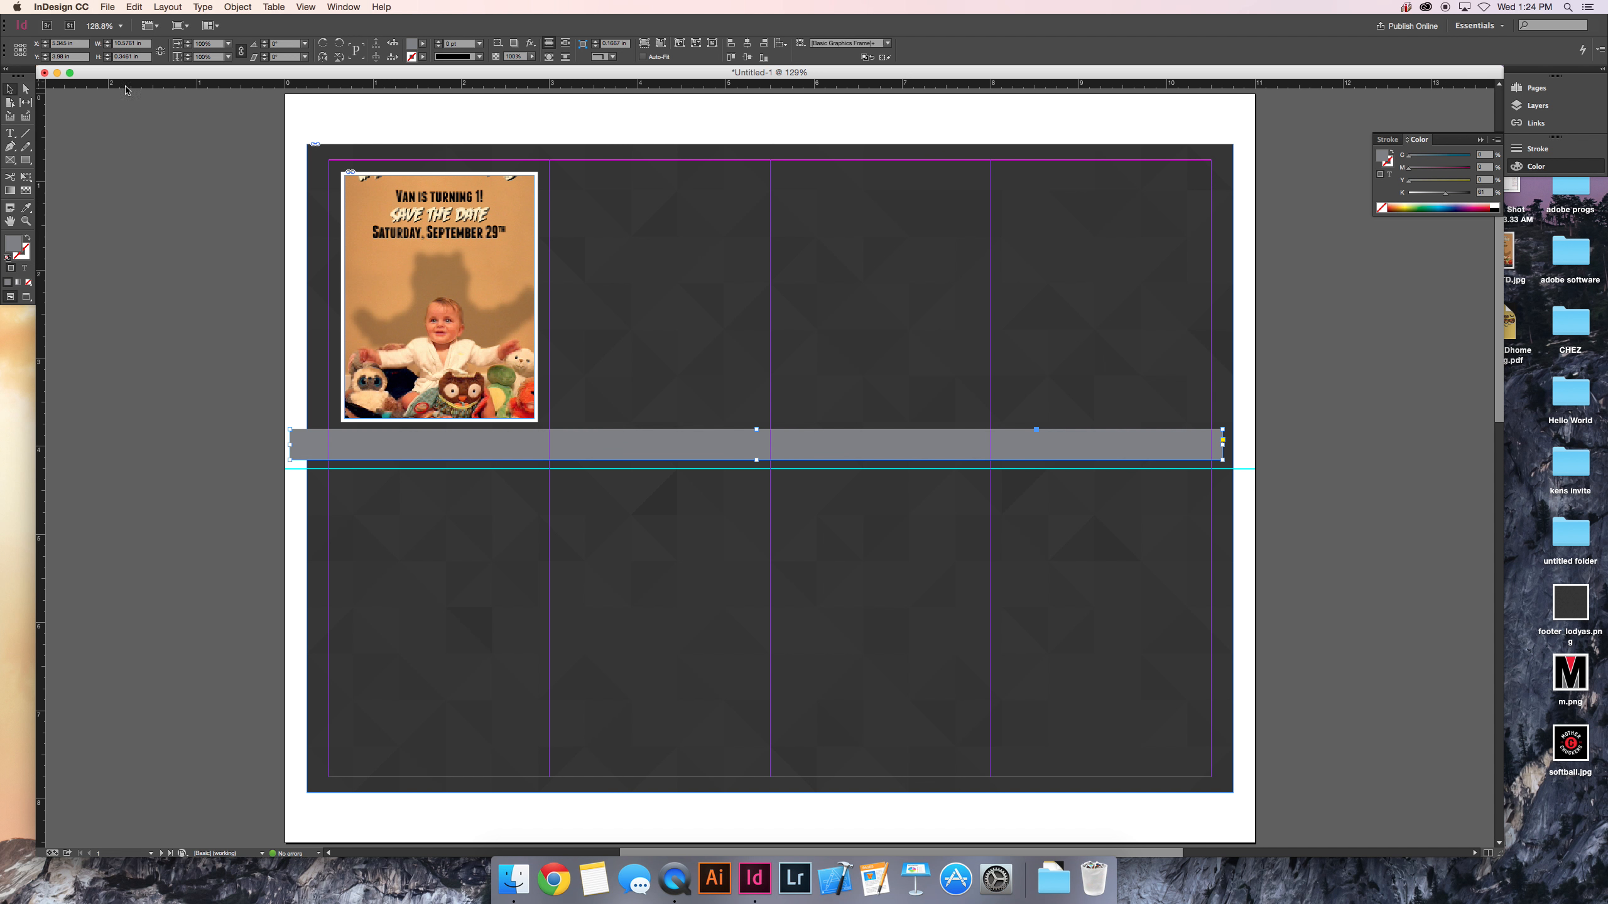
- Reduce the gray bar's height slightly by raising its lower edge
left_click(438, 296)
left_click(770, 306)
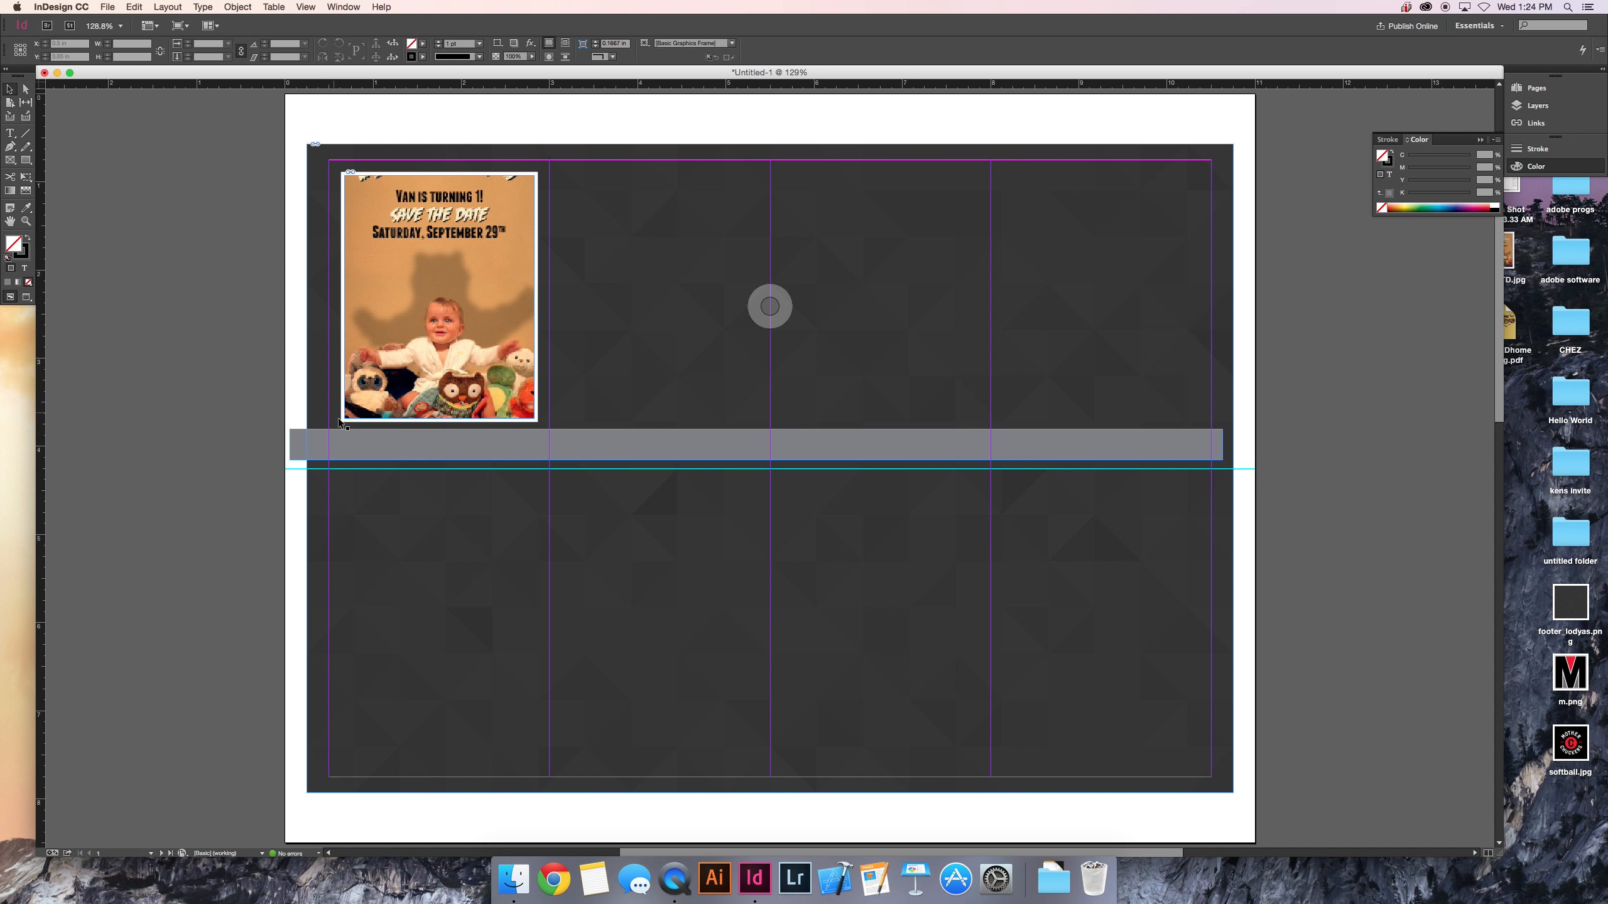
left_click(490, 450)
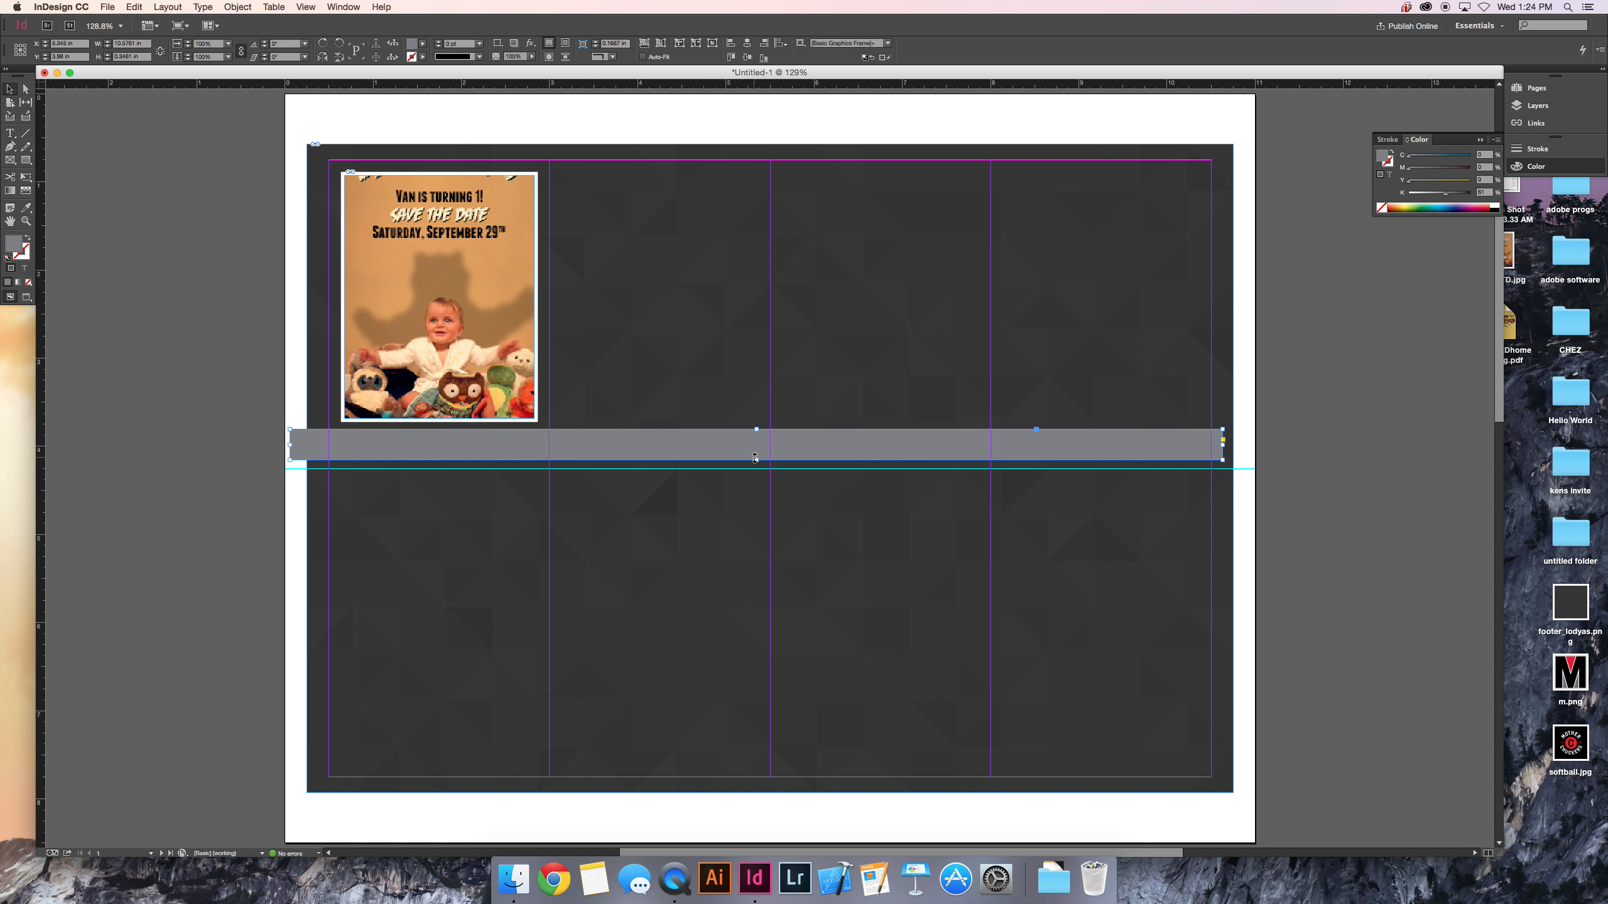
left_click_drag(756, 457, 755, 453)
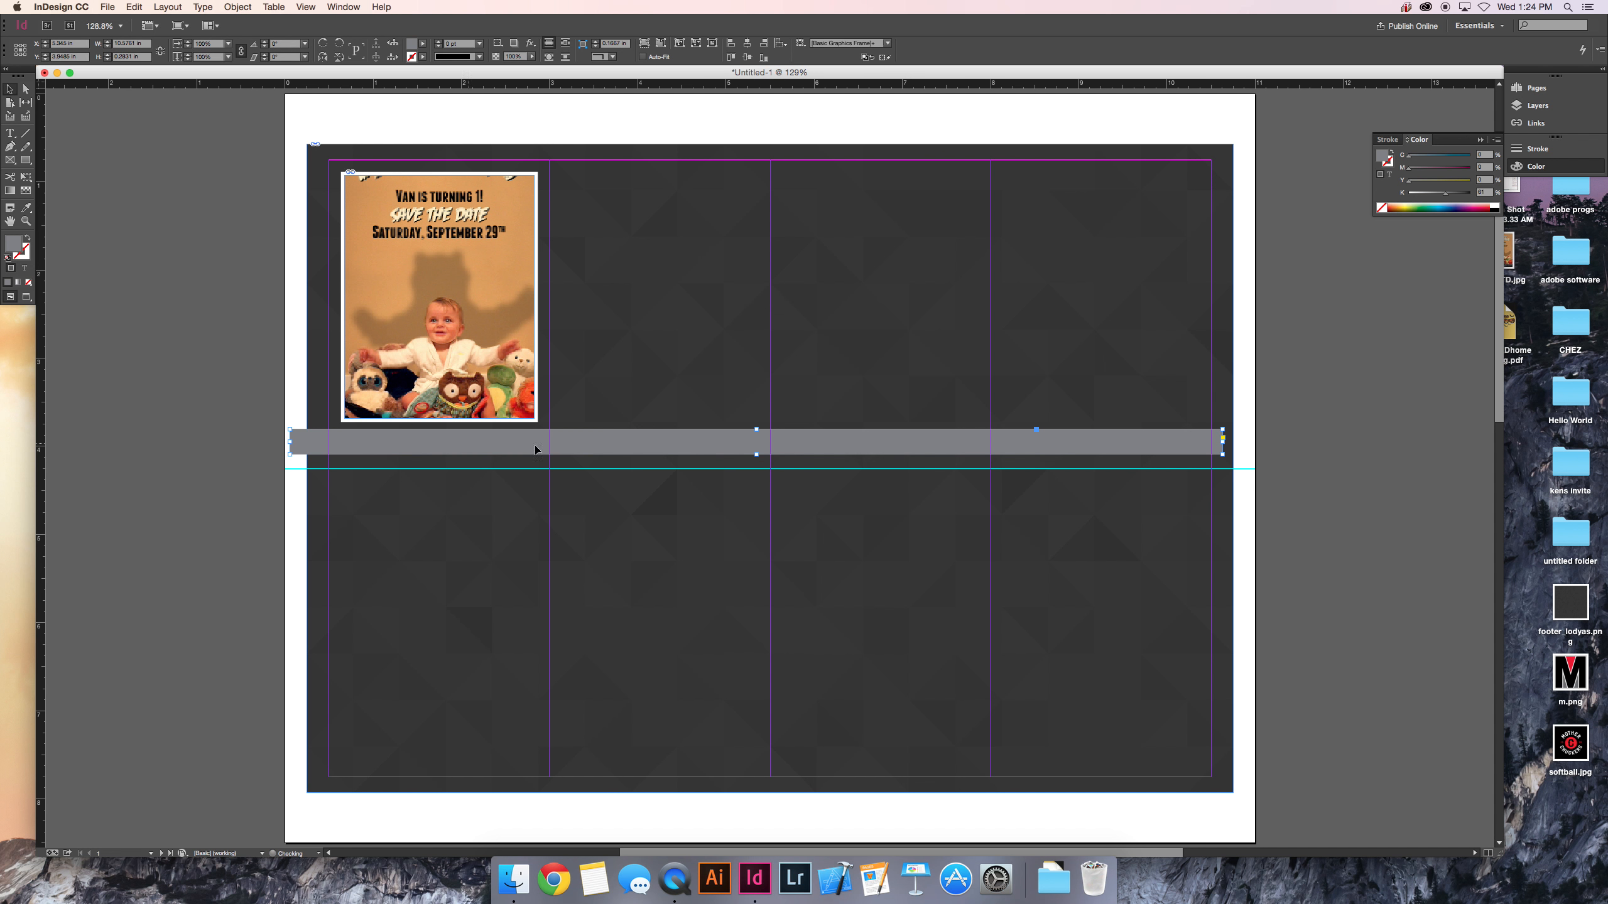
- Create a text frame on the pasteboard reading "Name one", with the text centered and colored white
left_click(10, 133)
left_click_drag(111, 328, 253, 351)
type("Name one")
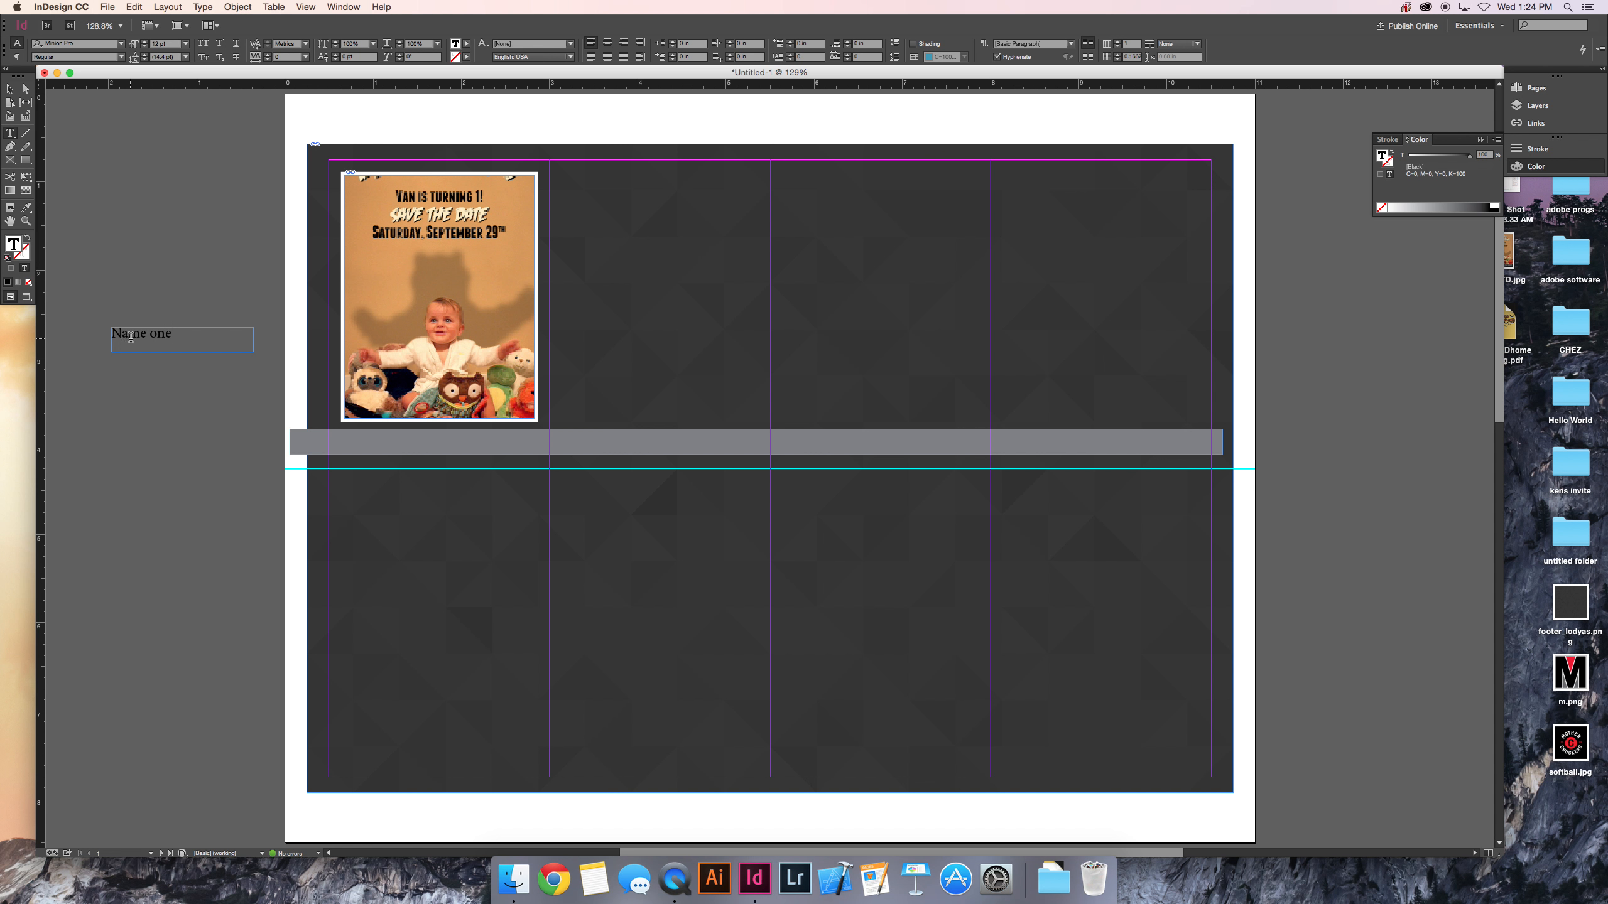
triple_click(147, 330)
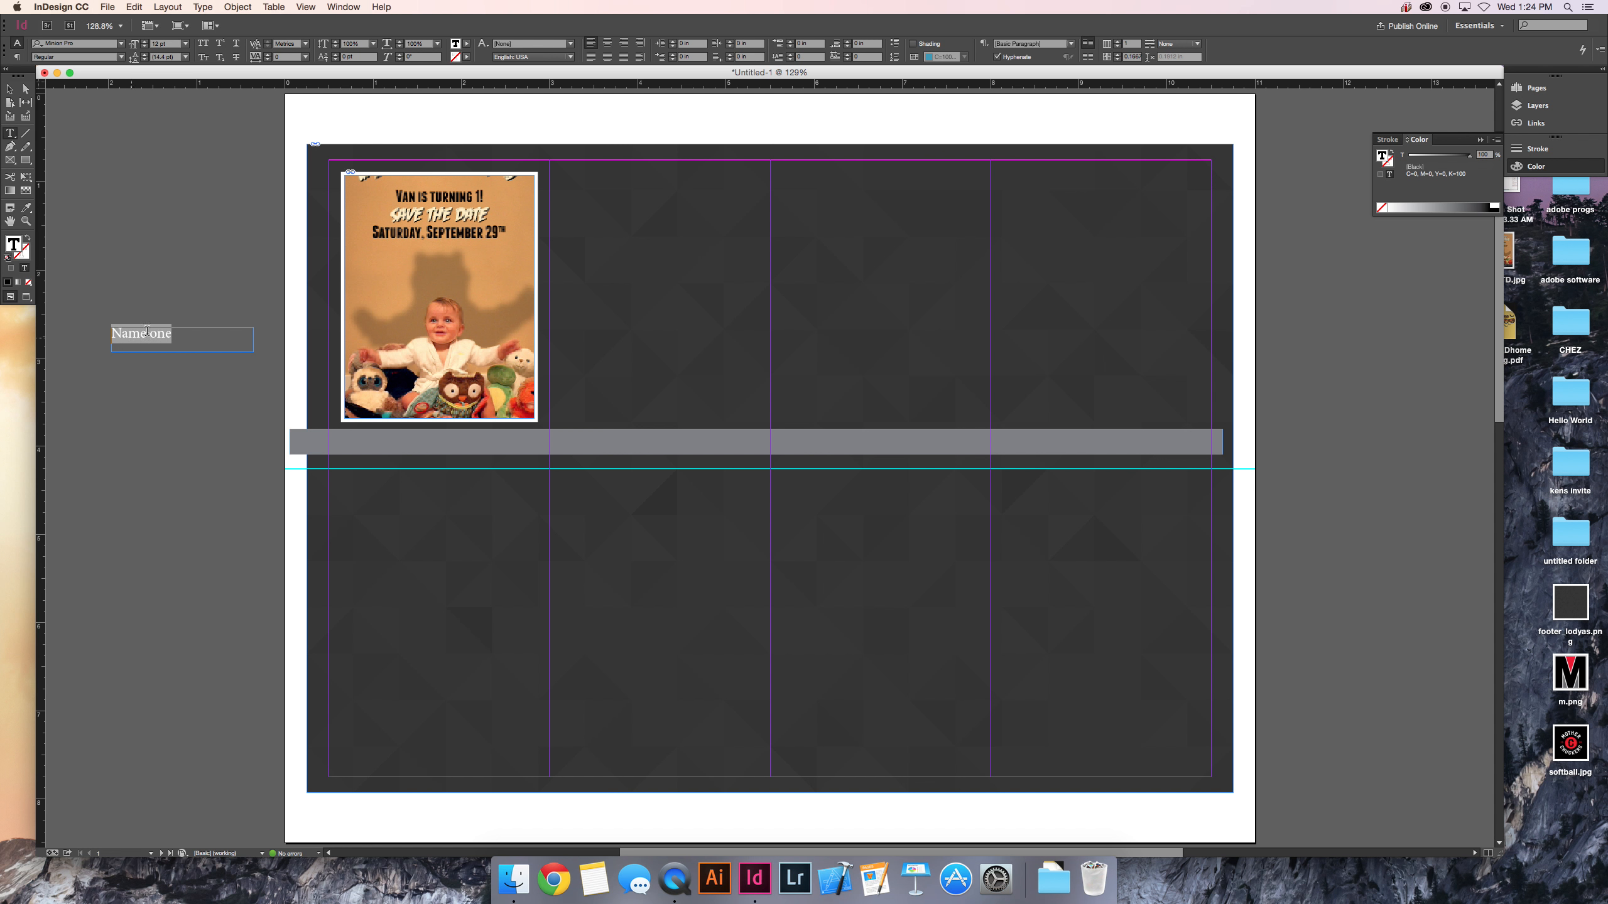
left_click(608, 43)
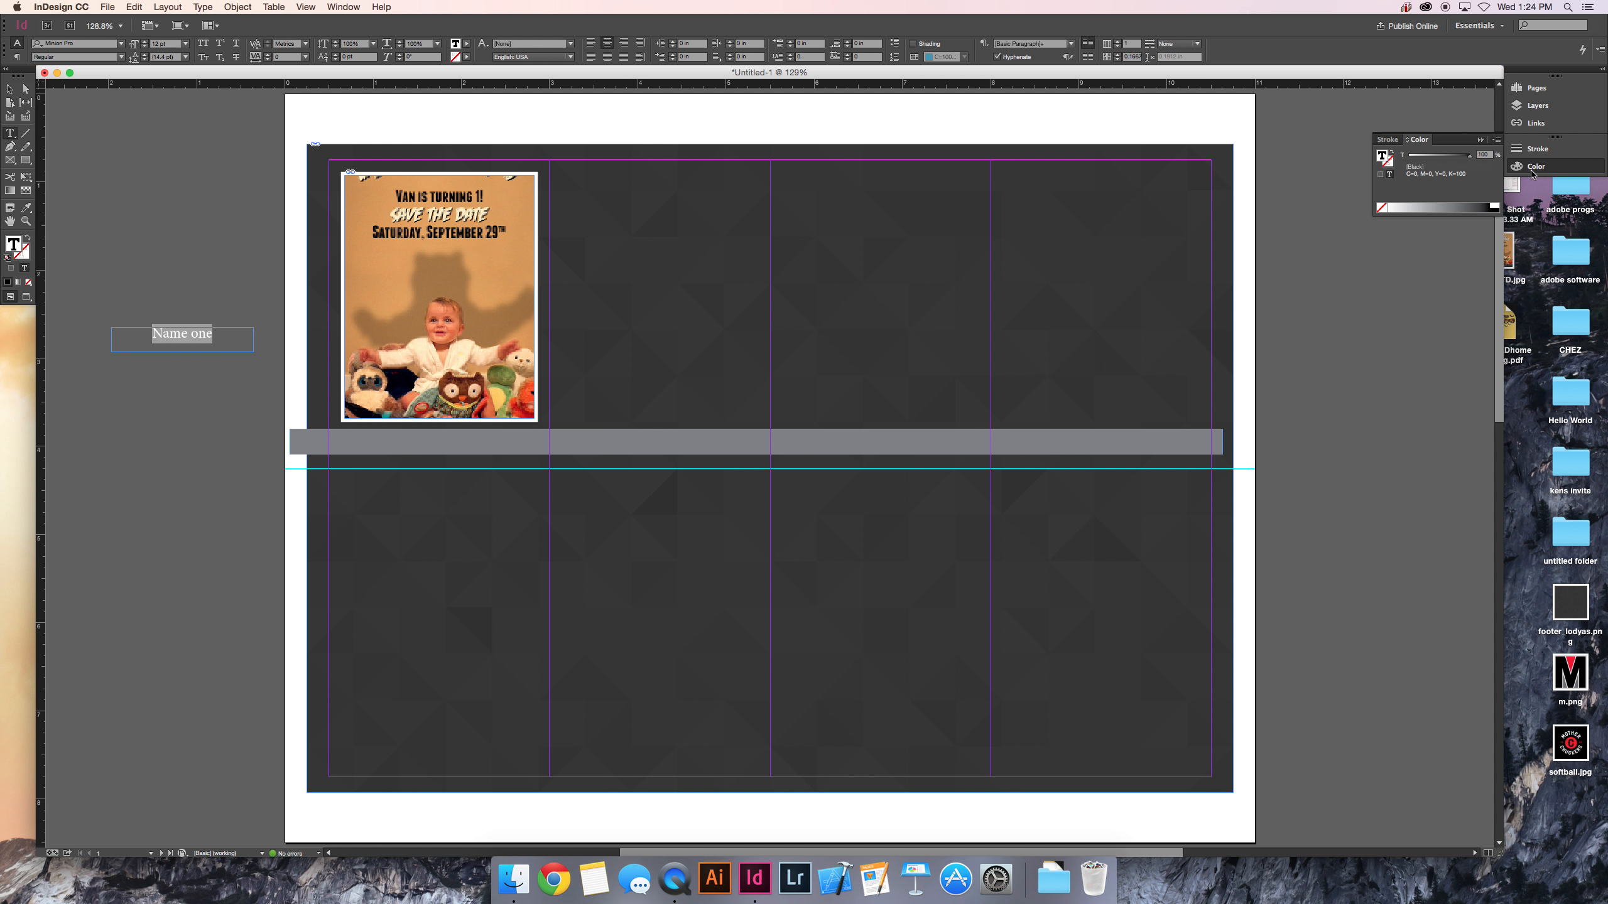
left_click(1497, 204)
- Move the "Name one" frame onto the gray bar under the picture, fit it to the first column's width and nudge it down
left_click(9, 89)
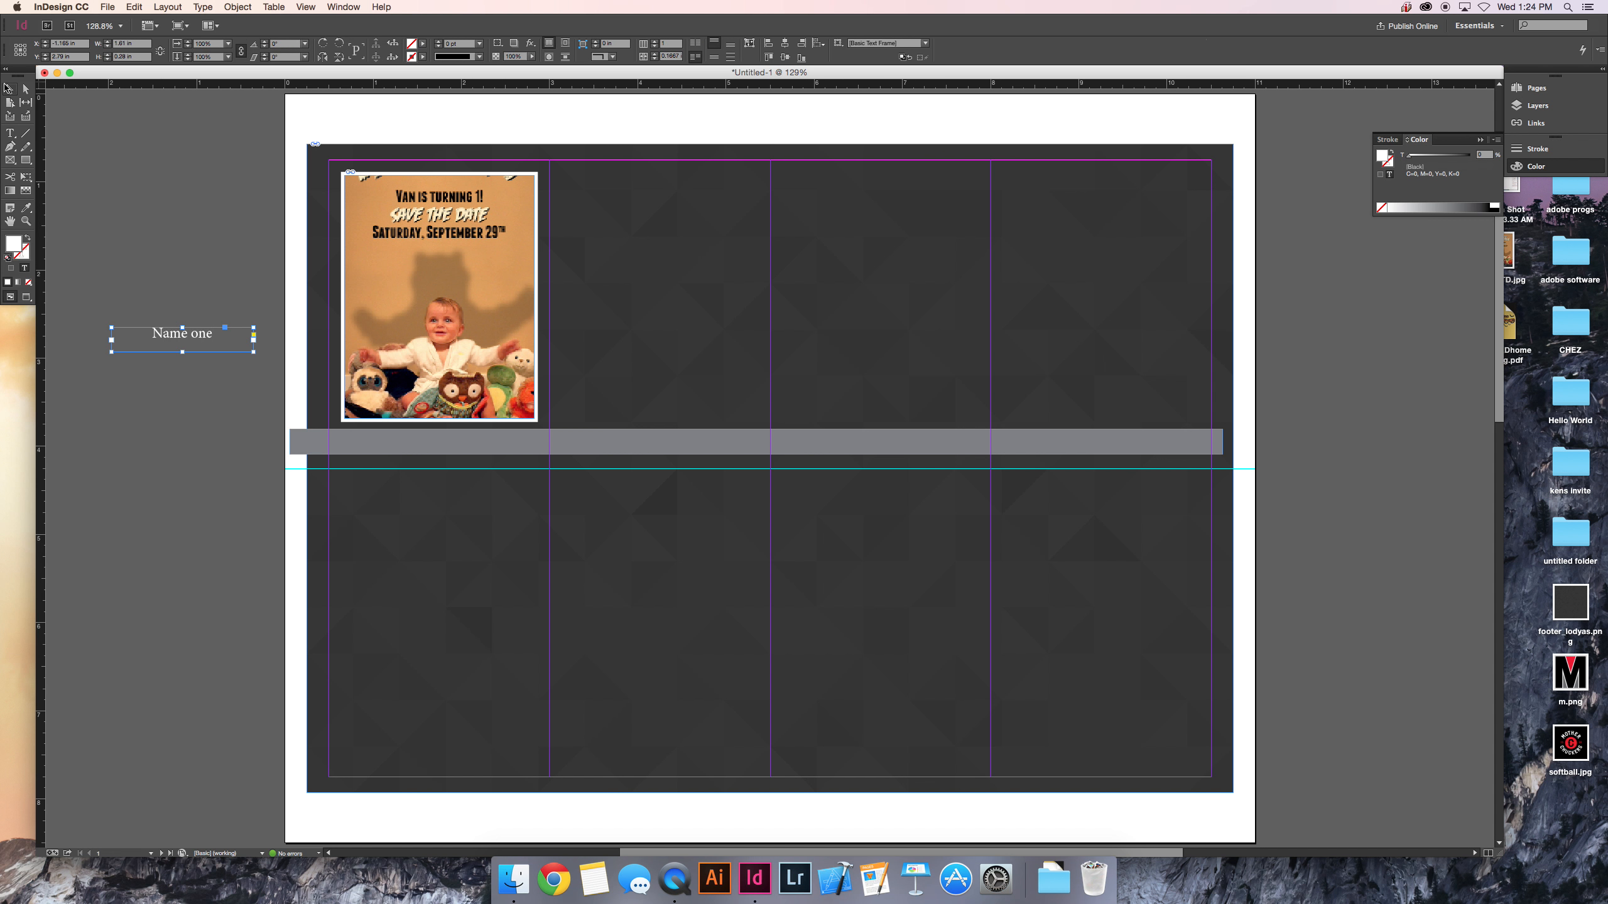
left_click_drag(177, 331, 551, 458)
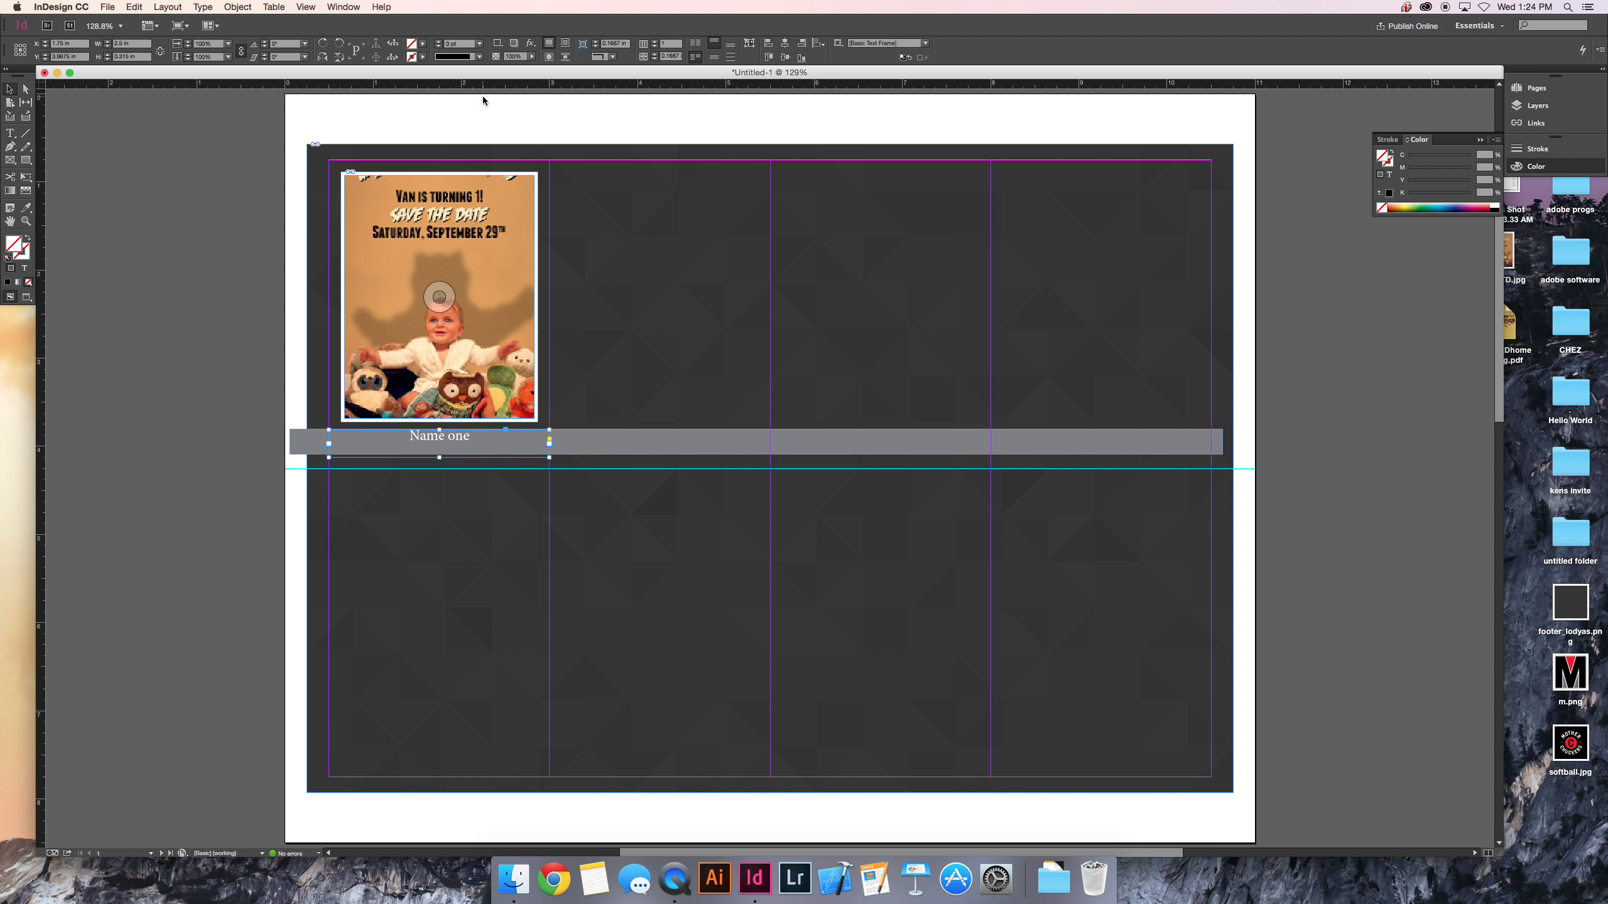
key("Down")
key("Down")
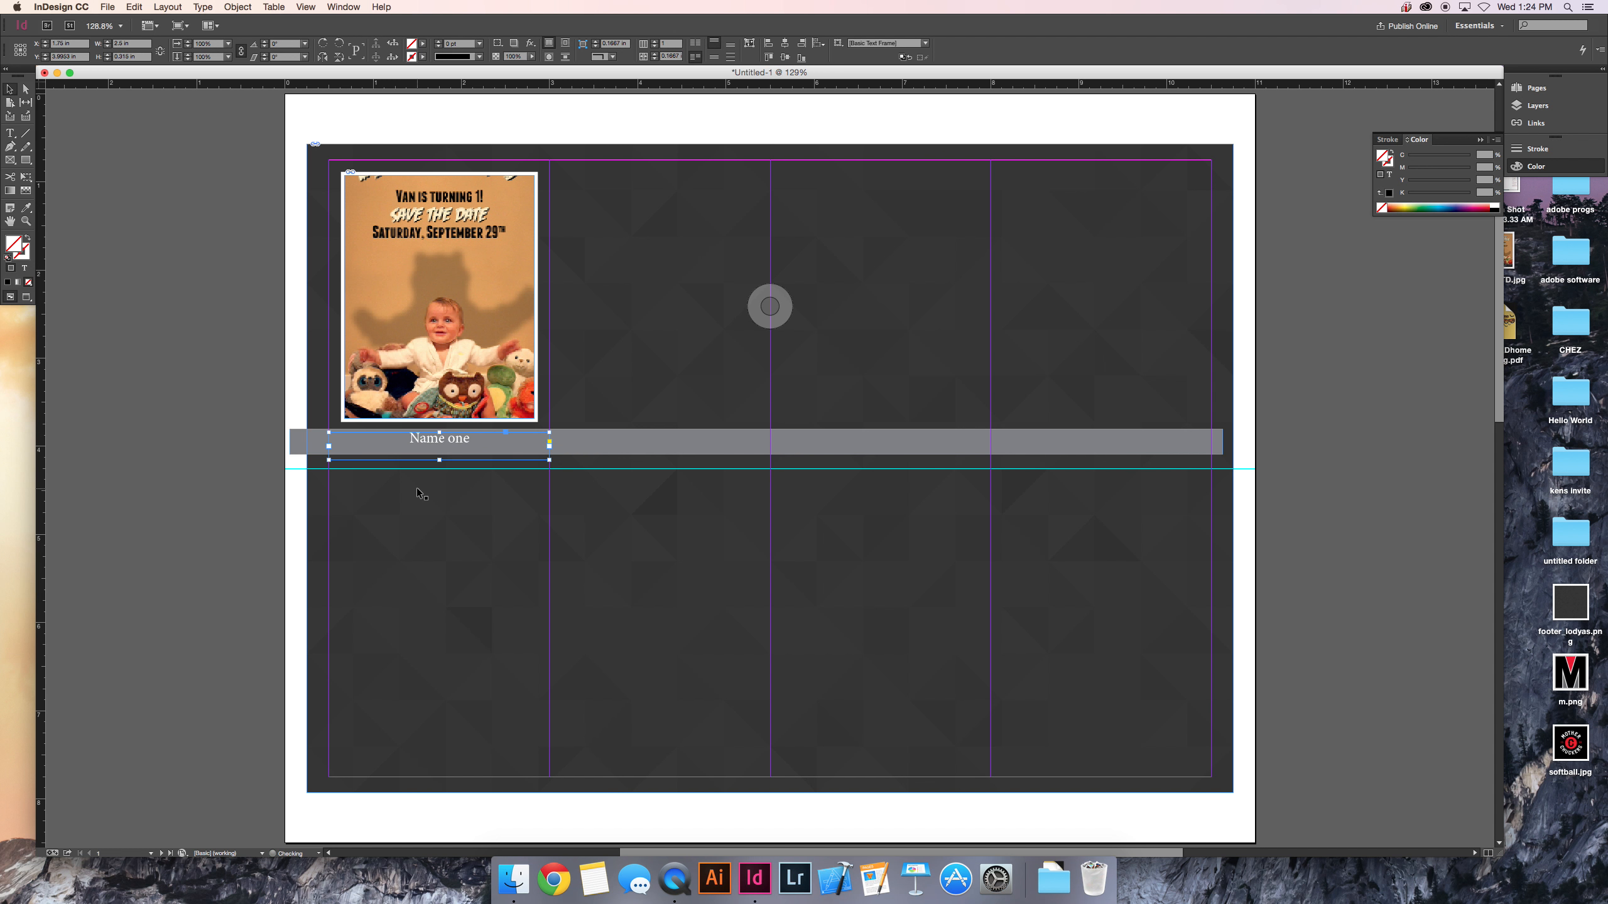
- Set the "Name one" label's font to Impact and deselect it
left_click(10, 134)
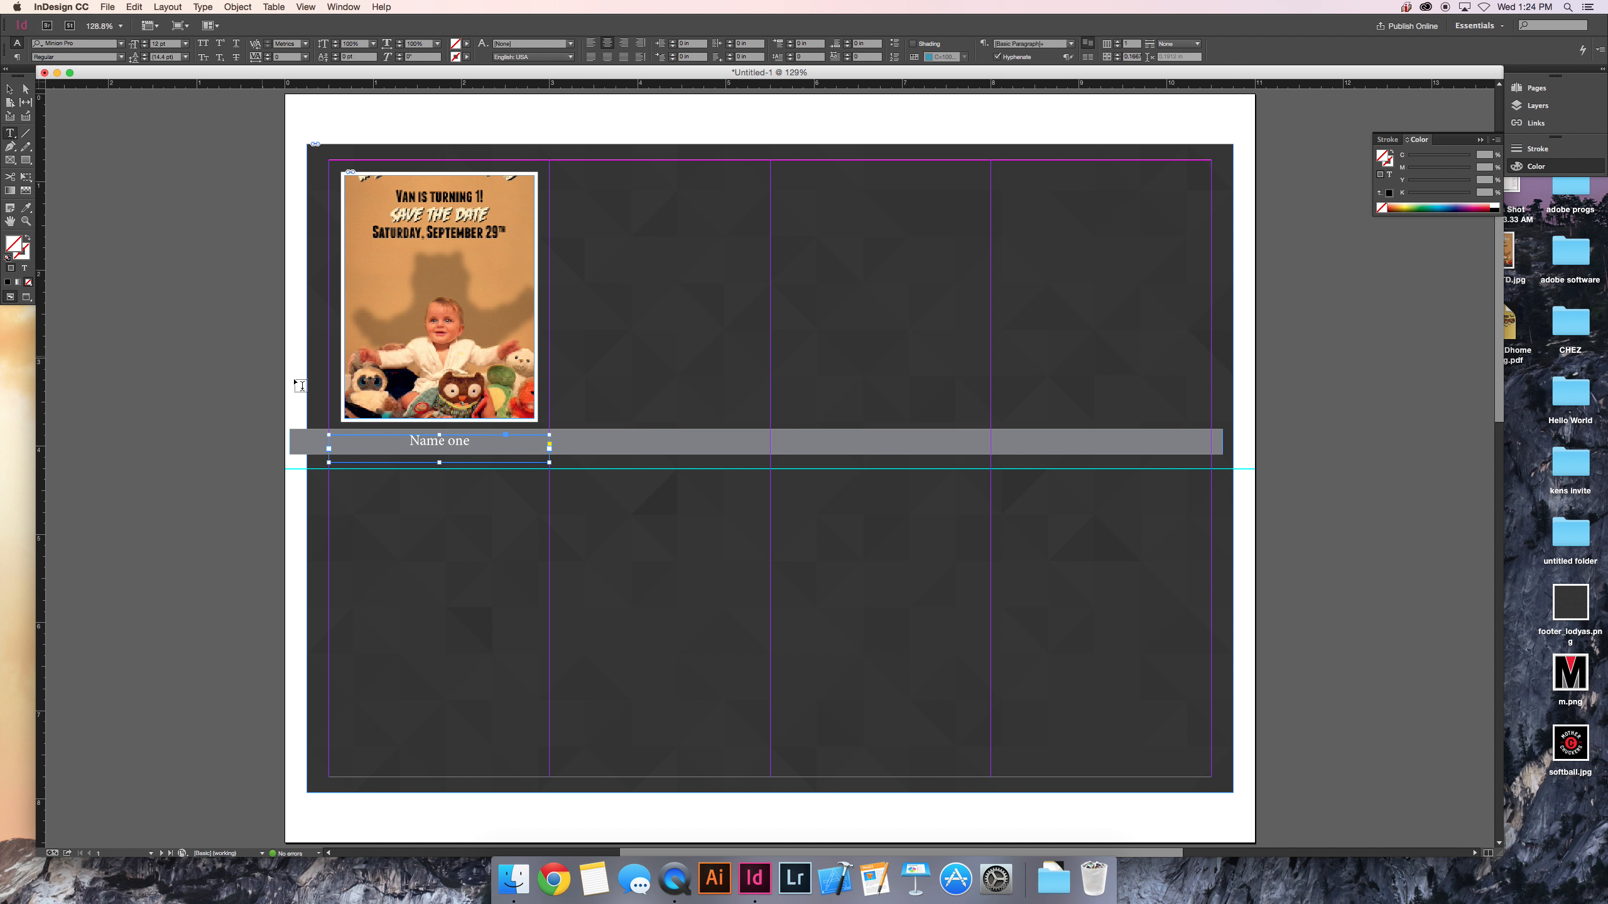
left_click(430, 437)
triple_click(436, 441)
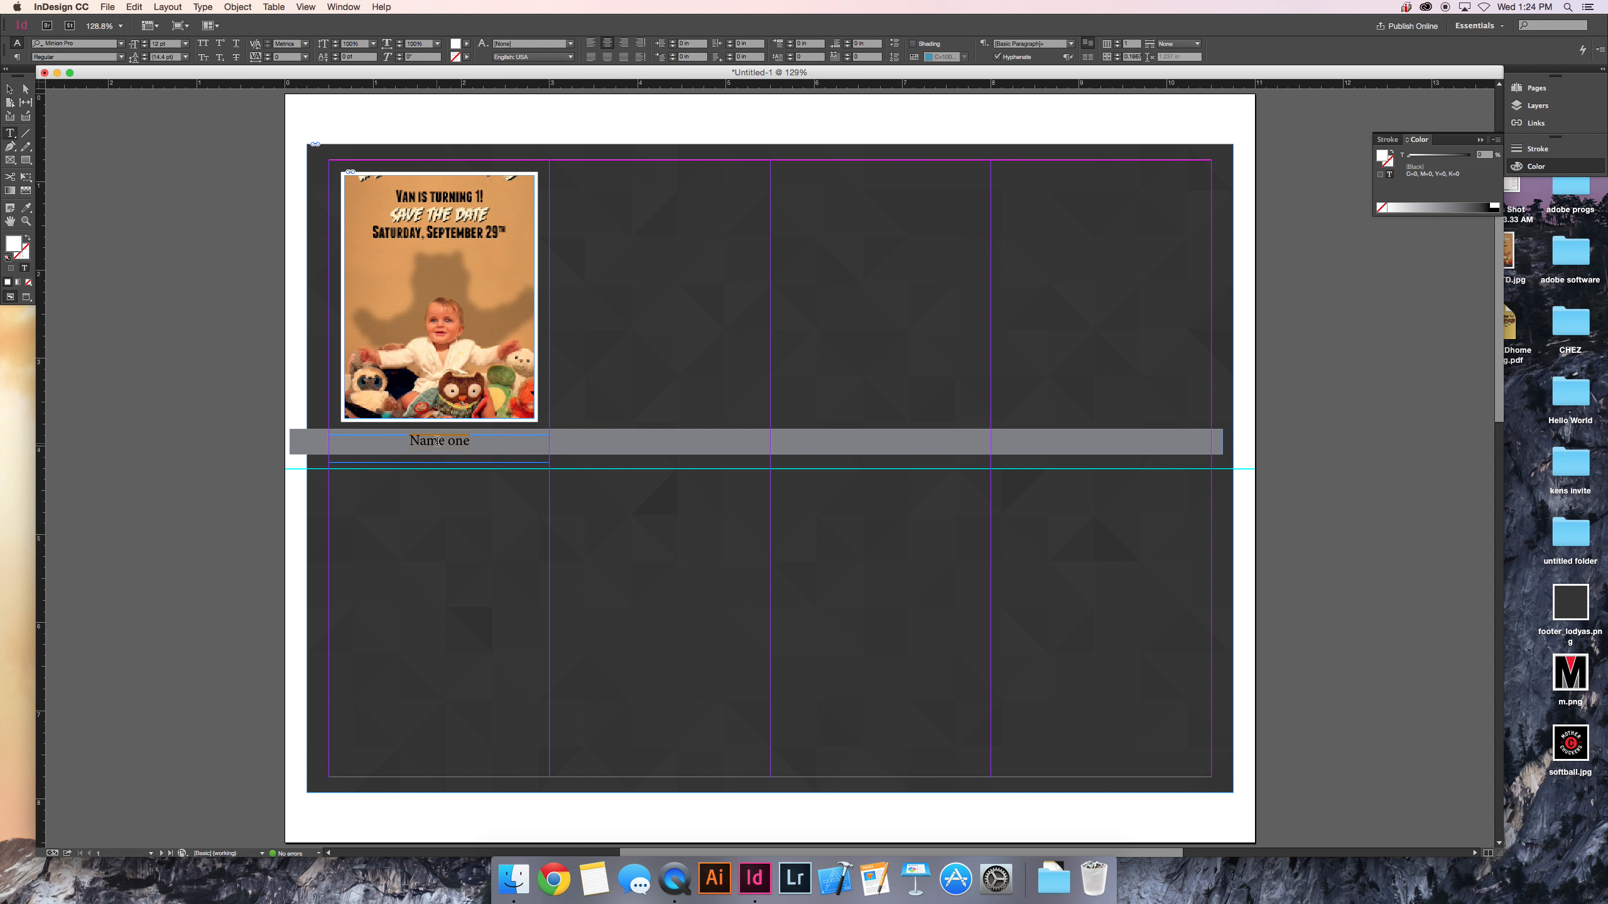
left_click(119, 49)
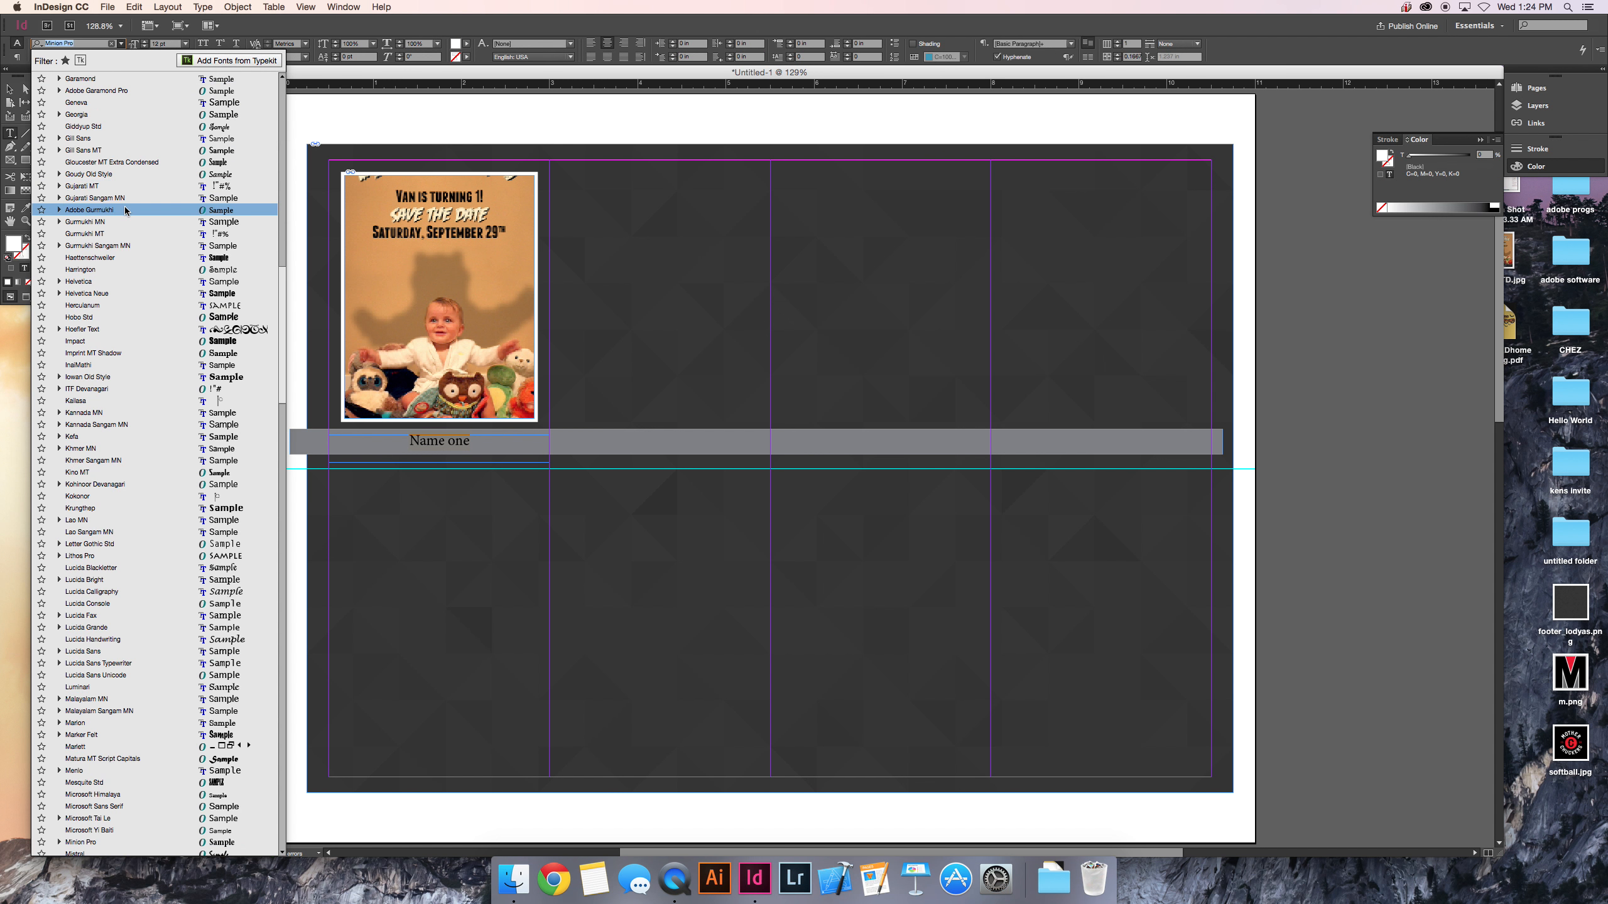
left_click(184, 339)
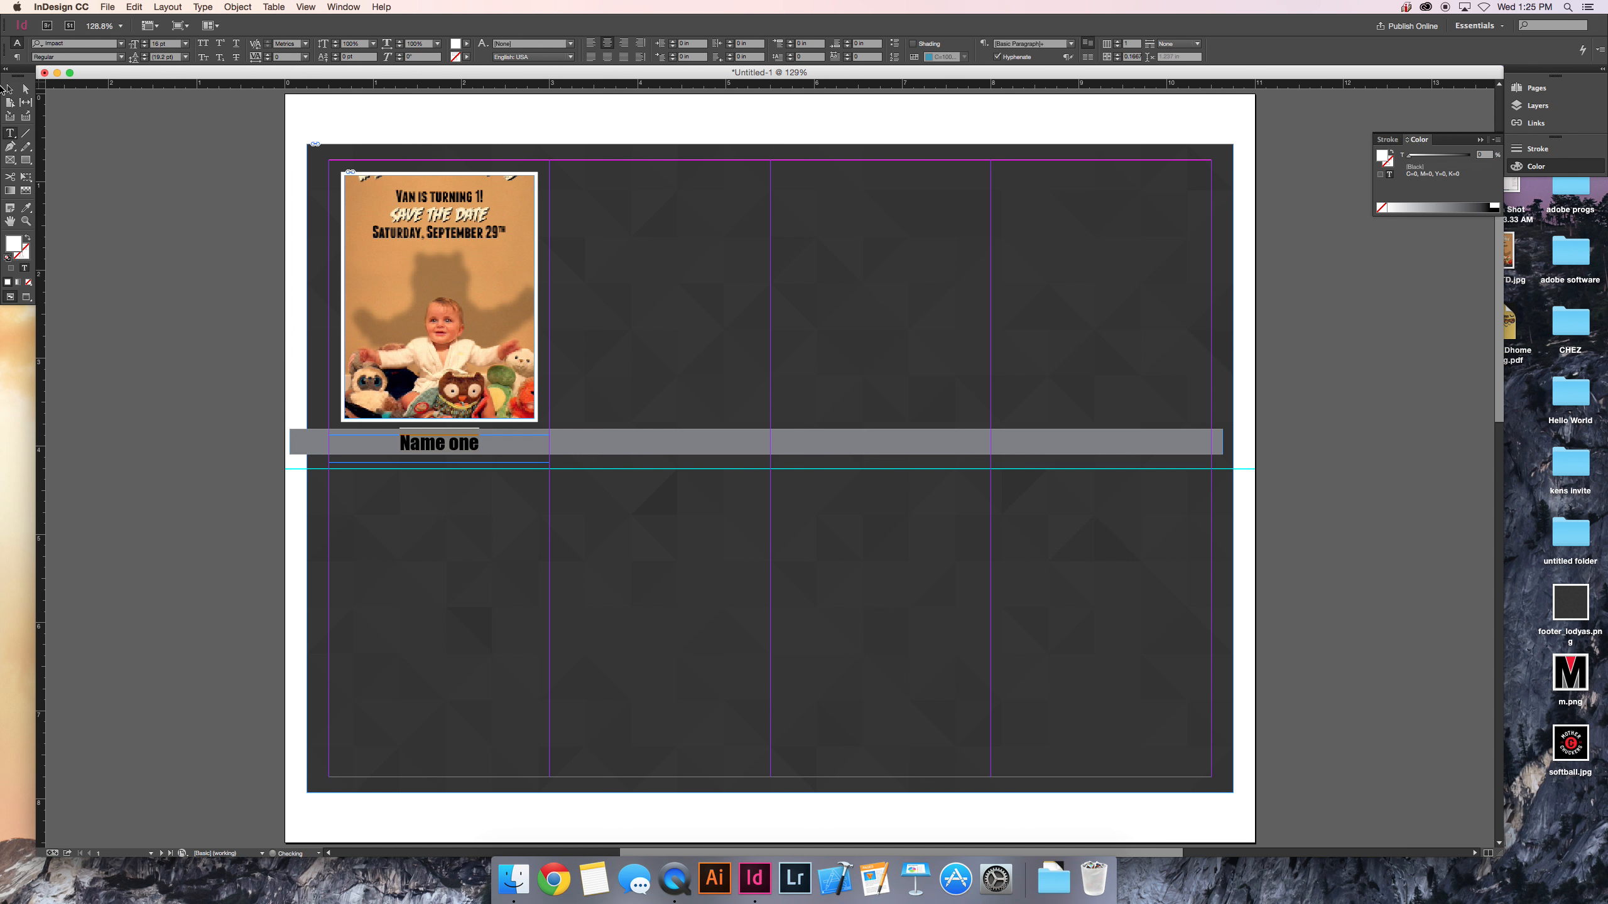
key("Escape")
left_click(138, 185)
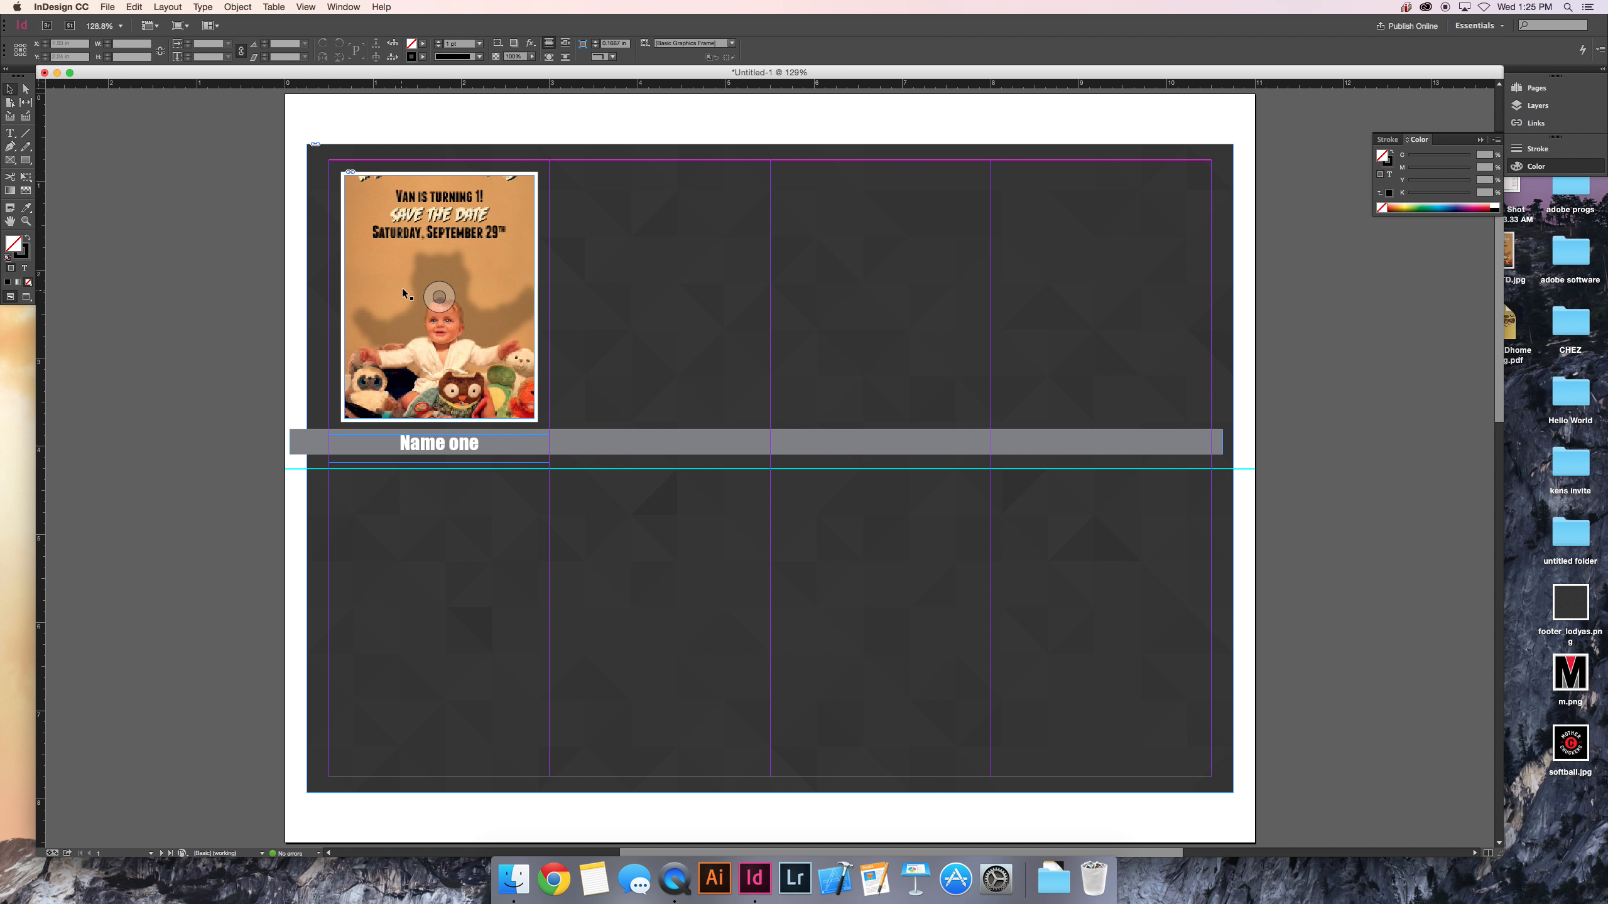
- Duplicate the name label and the framed picture into the second column, and deselect everything
left_click_drag(454, 451, 674, 452)
left_click_drag(461, 384, 680, 386)
left_click(768, 467)
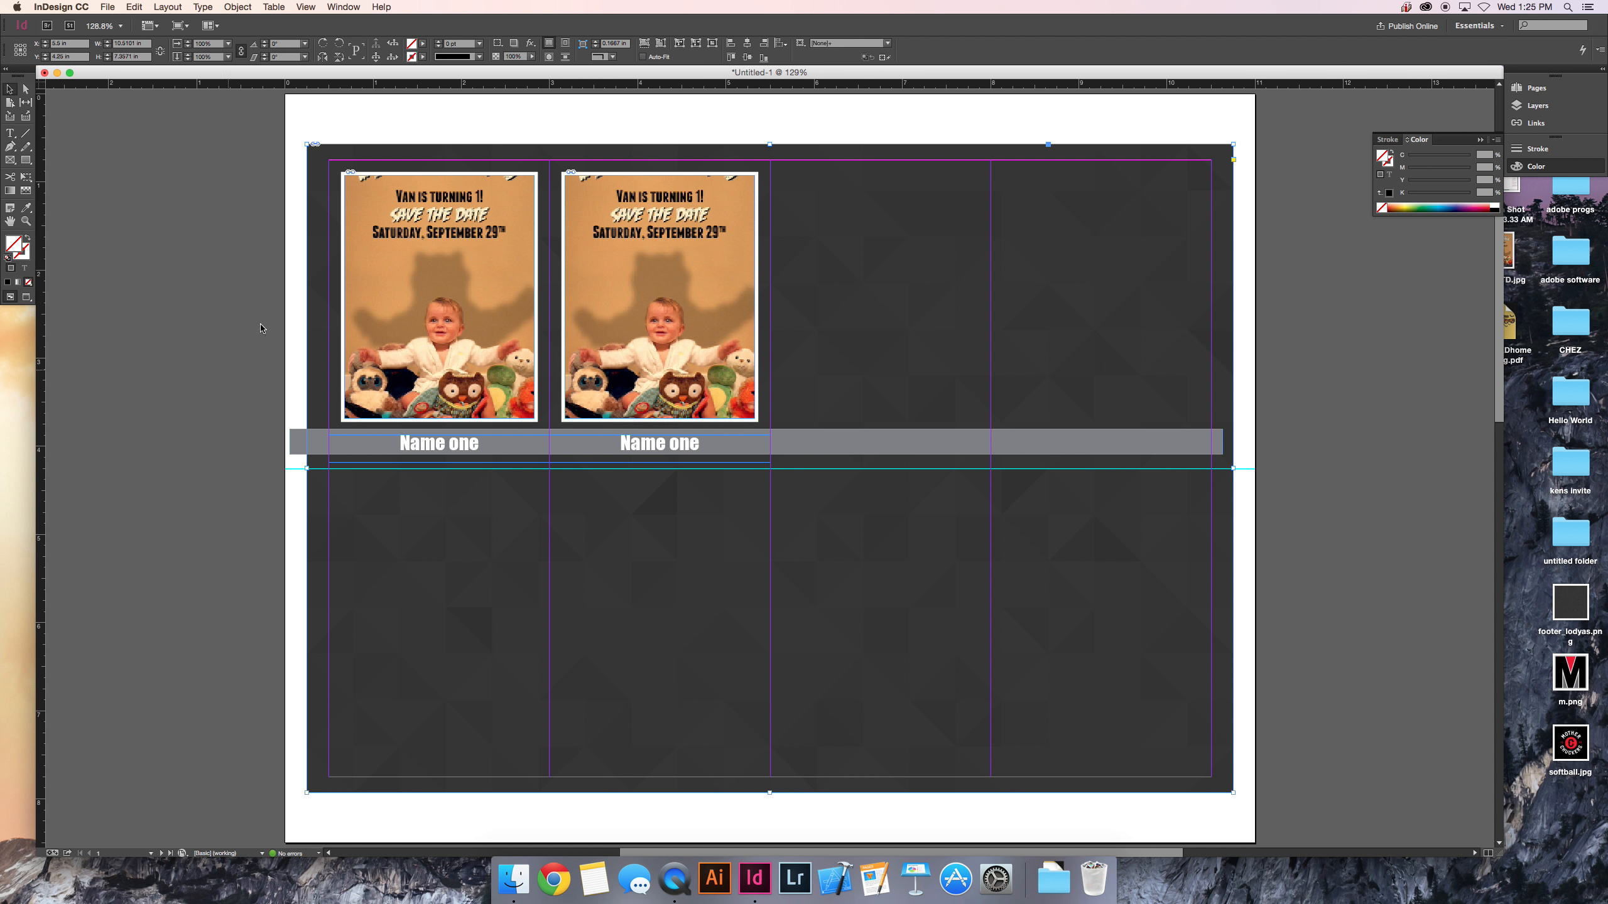
key("shift+super+a")
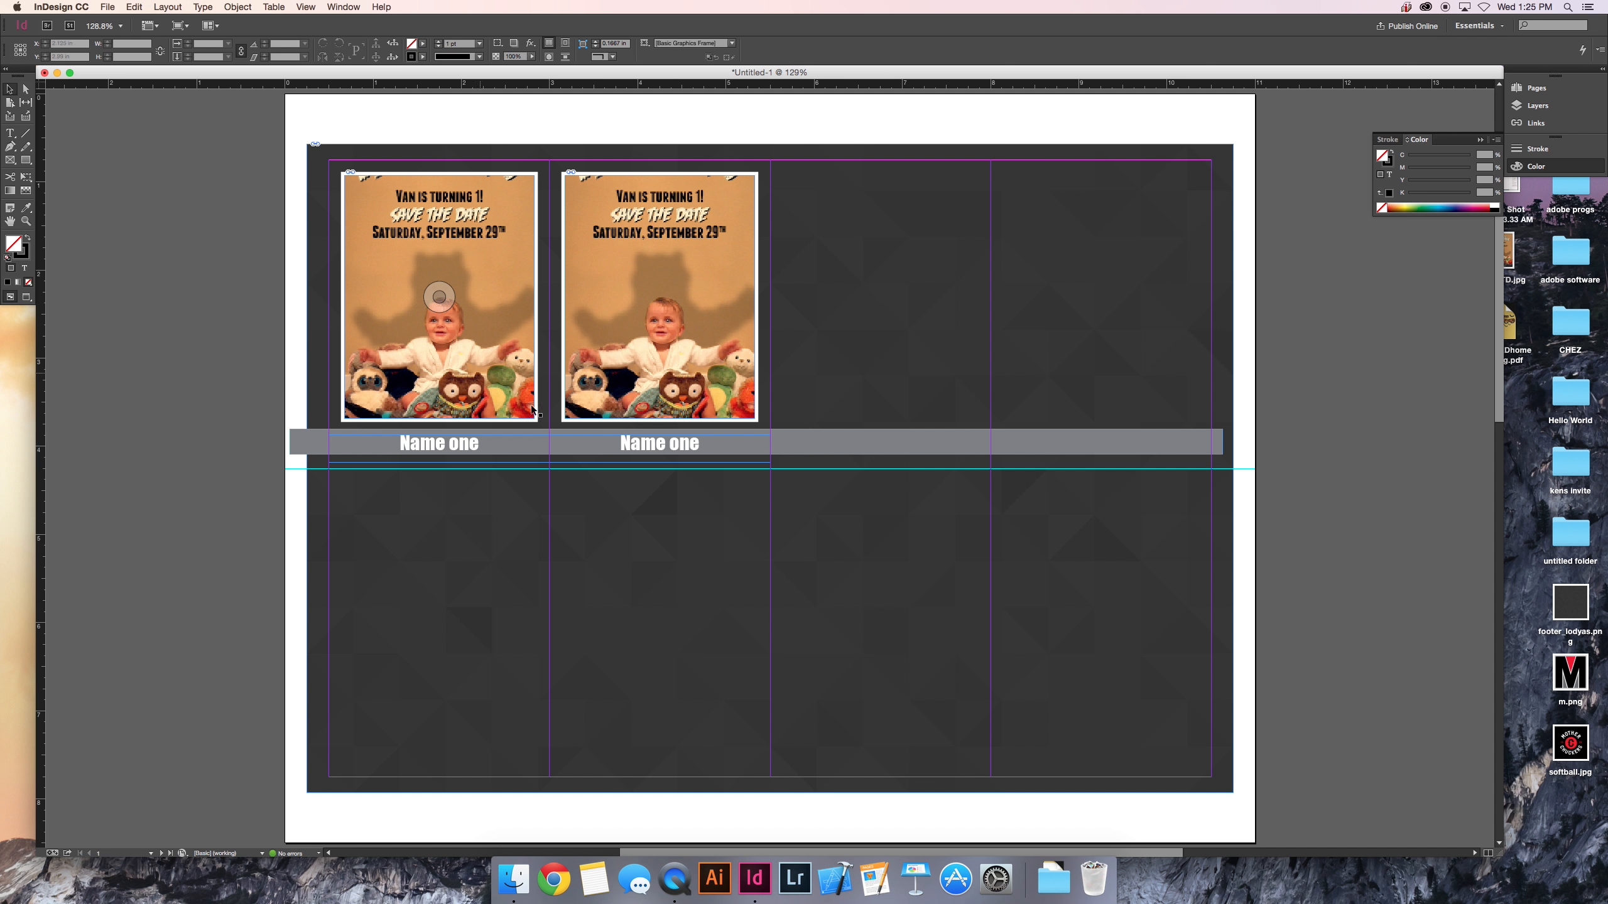
- Delete the copied name label and the copied picture from the second column
left_click(703, 451)
key("Delete")
left_click(646, 363)
key("Delete")
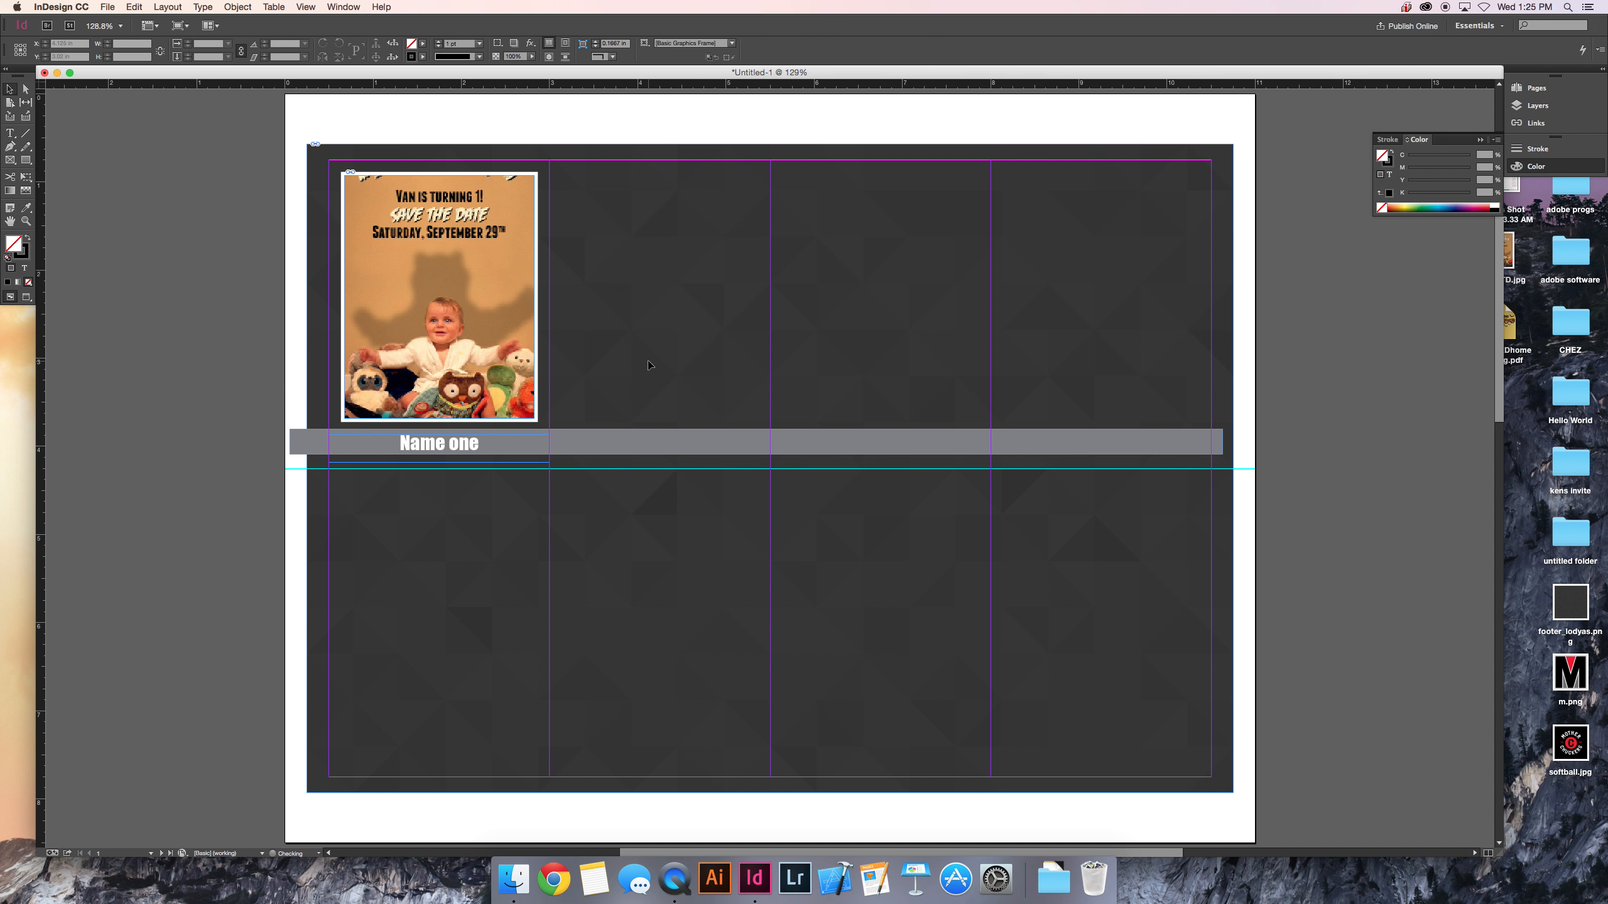
- Add a horizontal guide across the middle of the second page
scroll(635, 384, "down", 5)
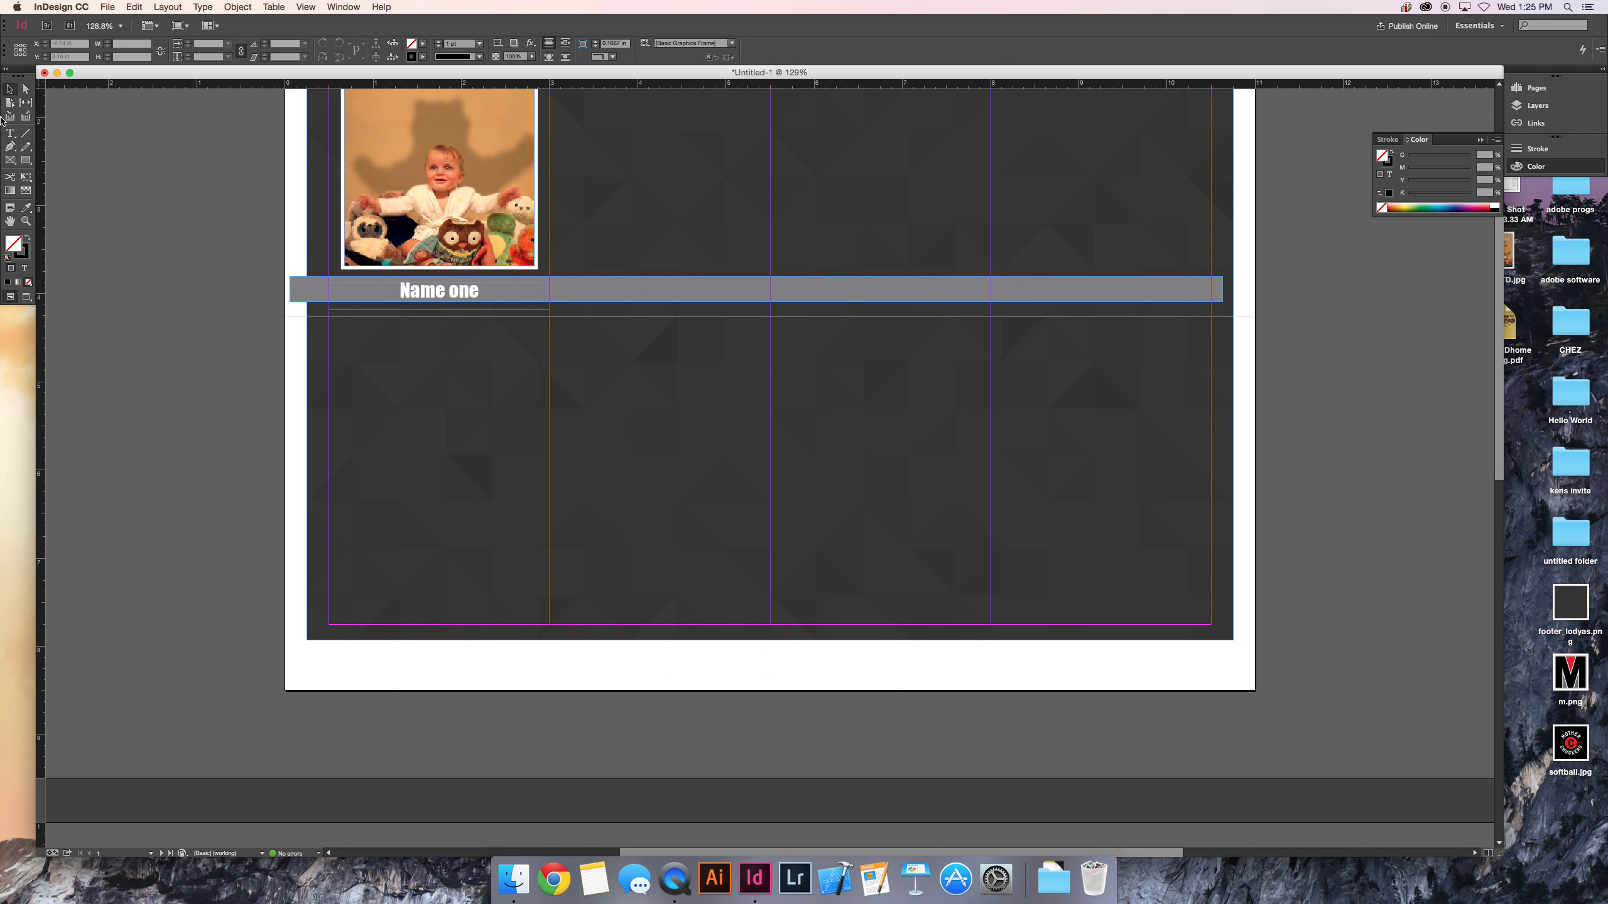
left_click(10, 135)
scroll(441, 282, "up", 2)
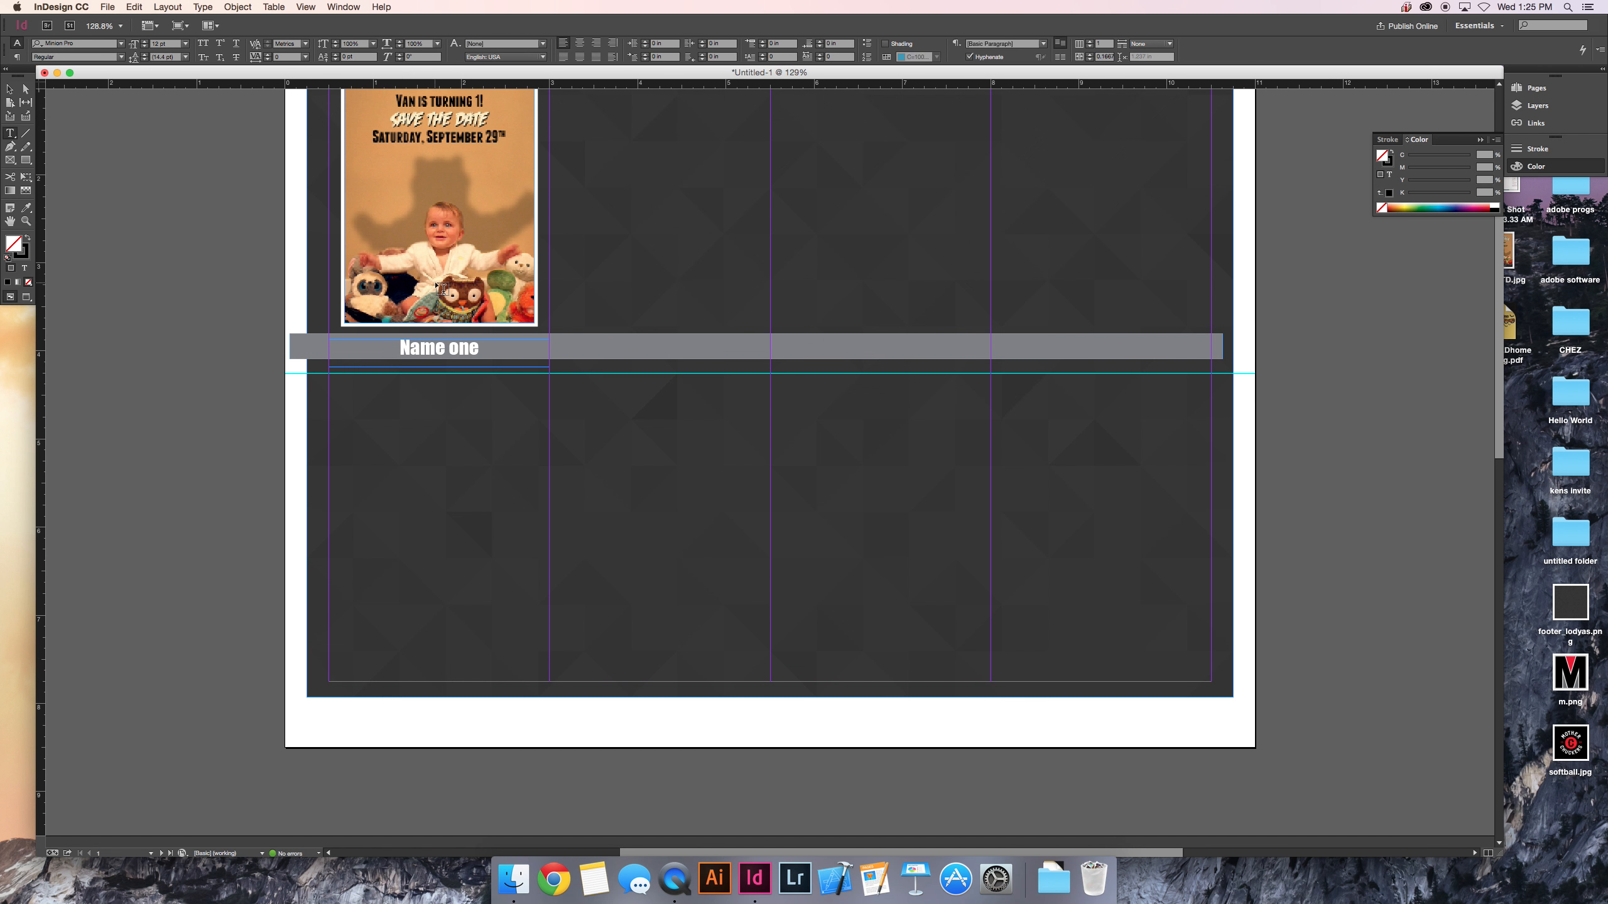
key("super+minus")
key("super+minus")
scroll(646, 445, "down", 5)
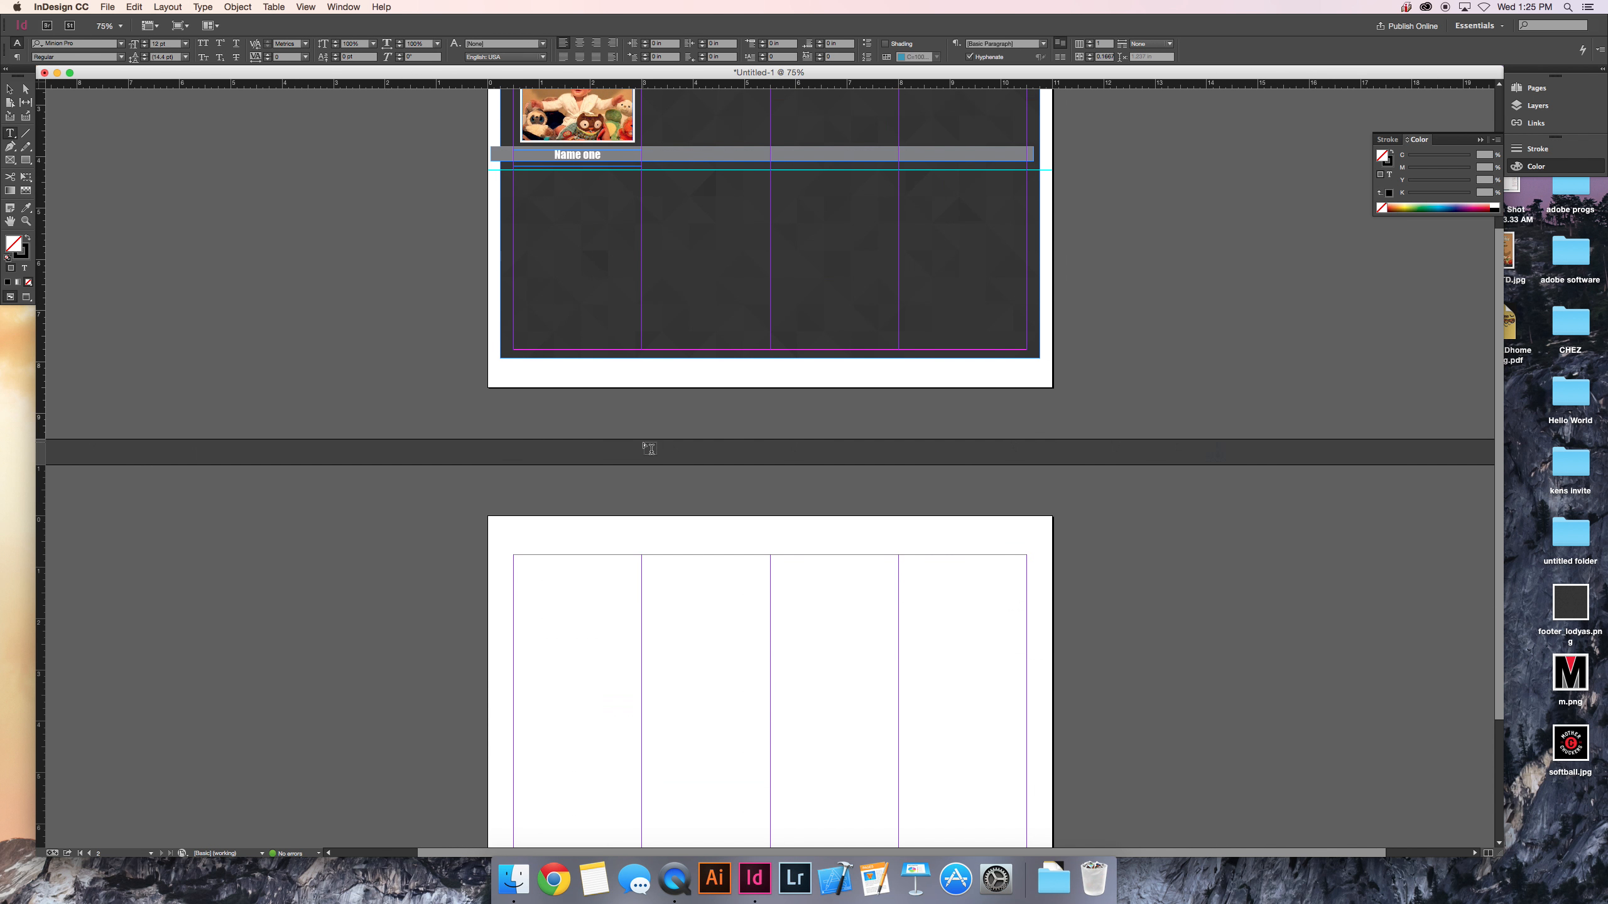
scroll(646, 418, "down", 3)
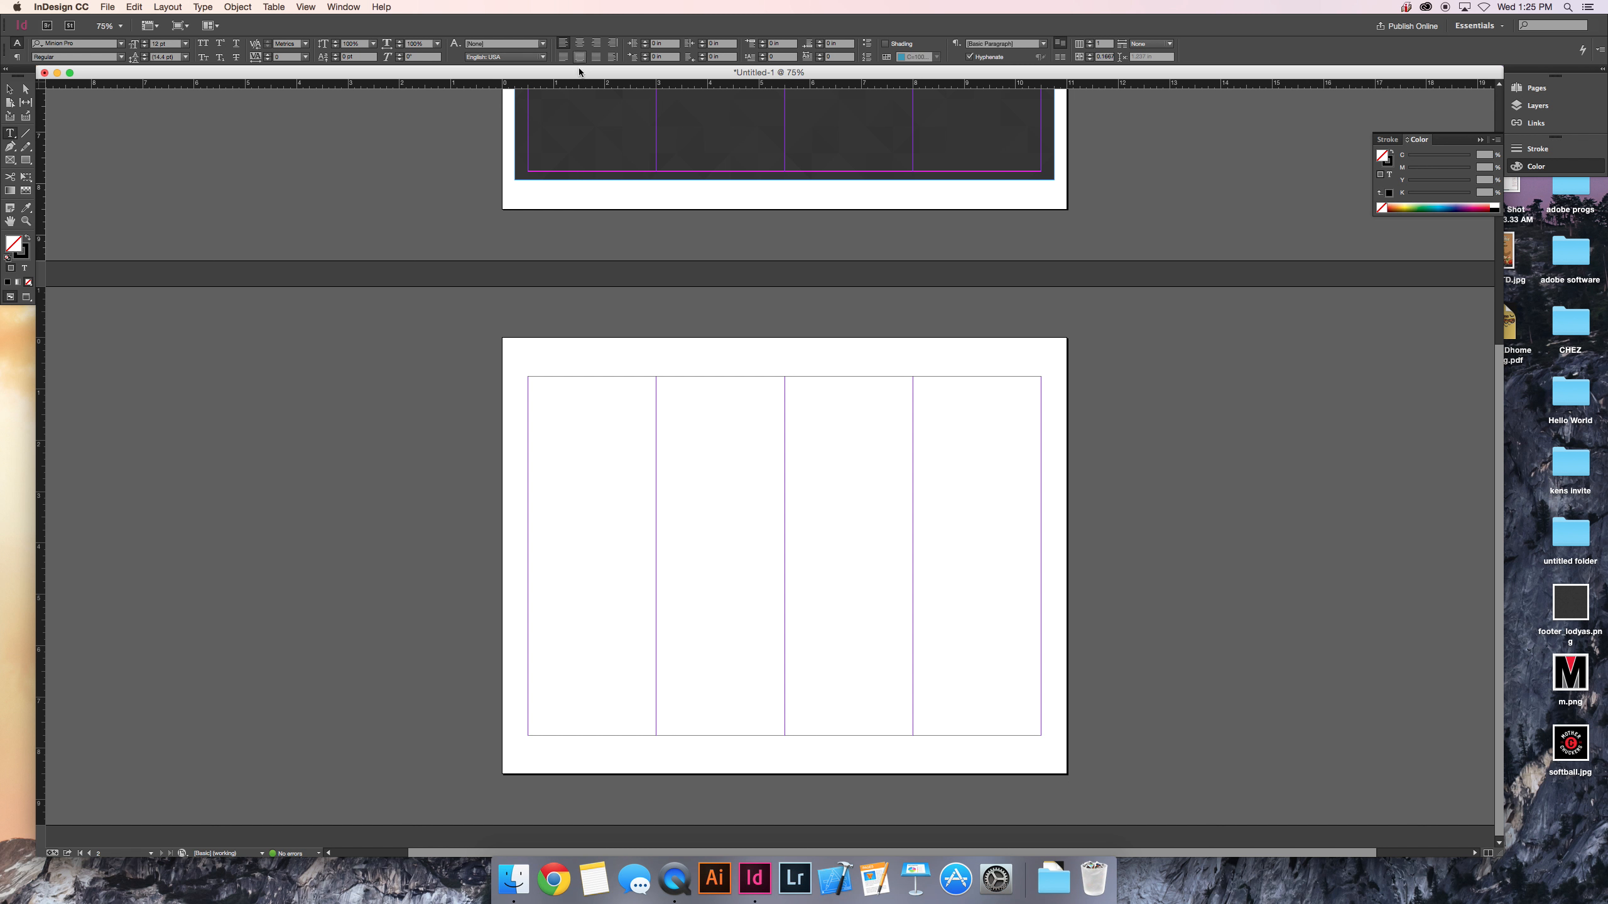
left_click_drag(585, 84, 645, 554)
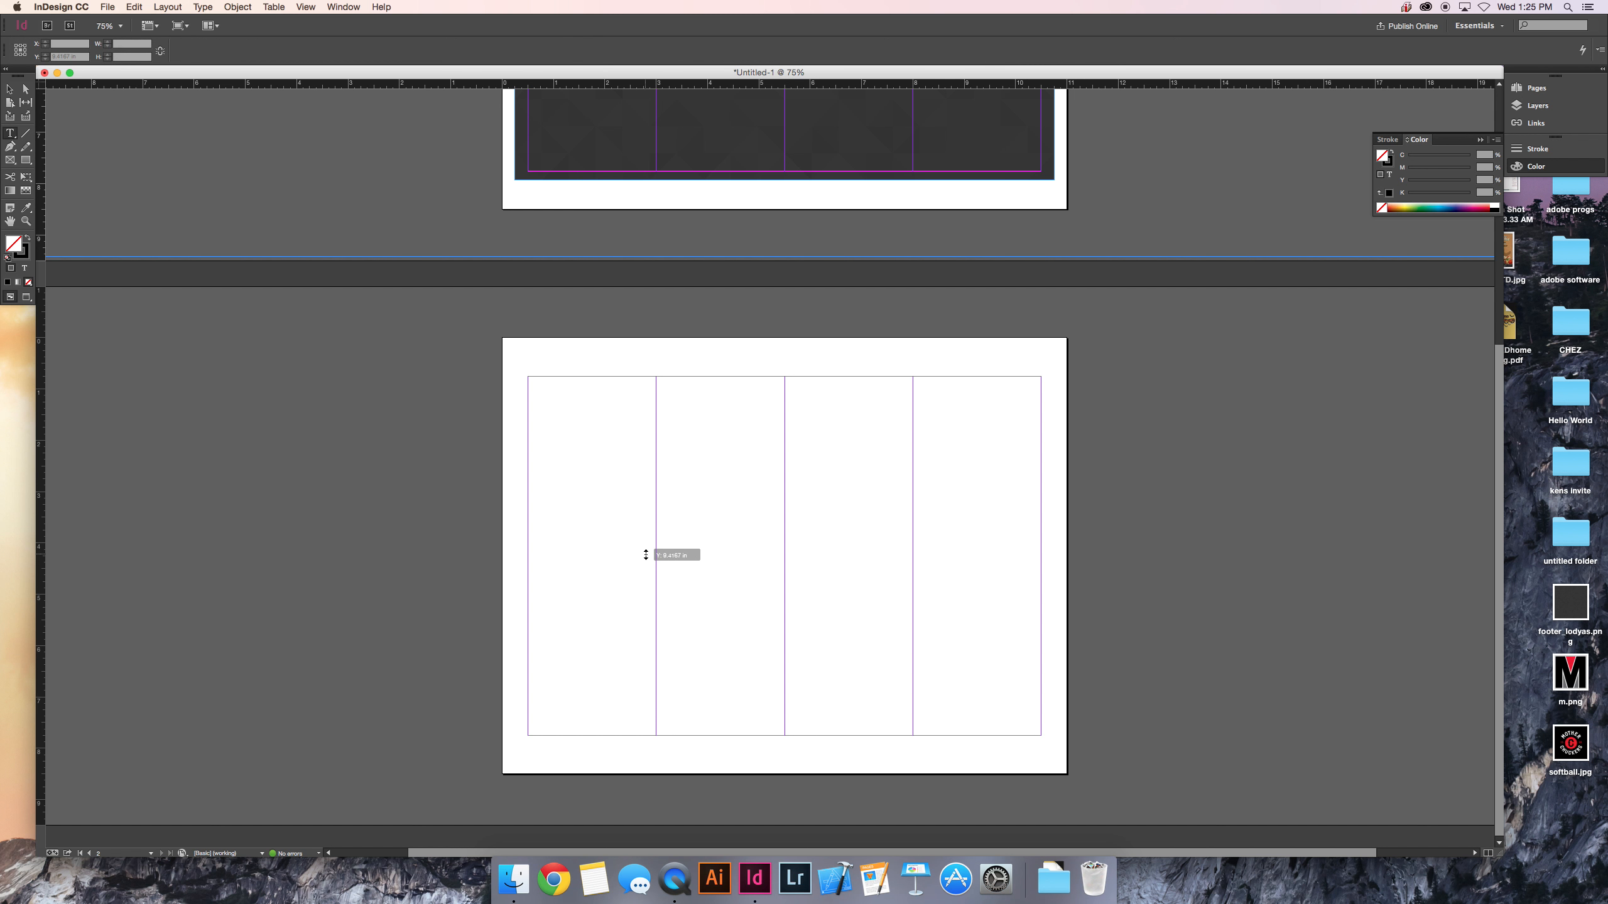
key("t")
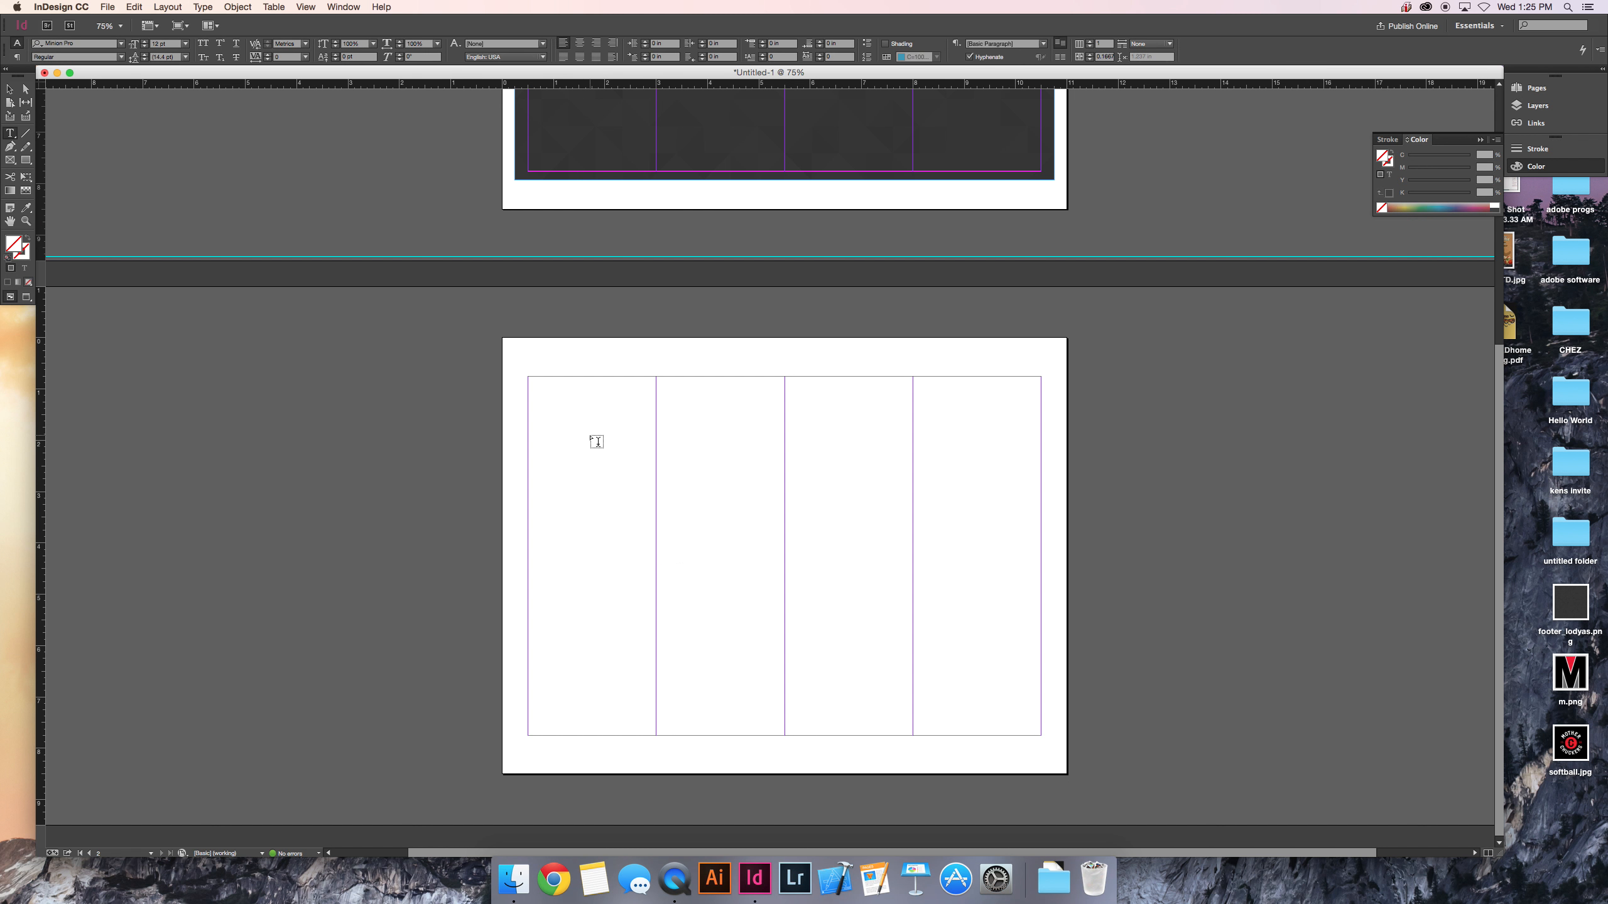
left_click_drag(517, 84, 577, 555)
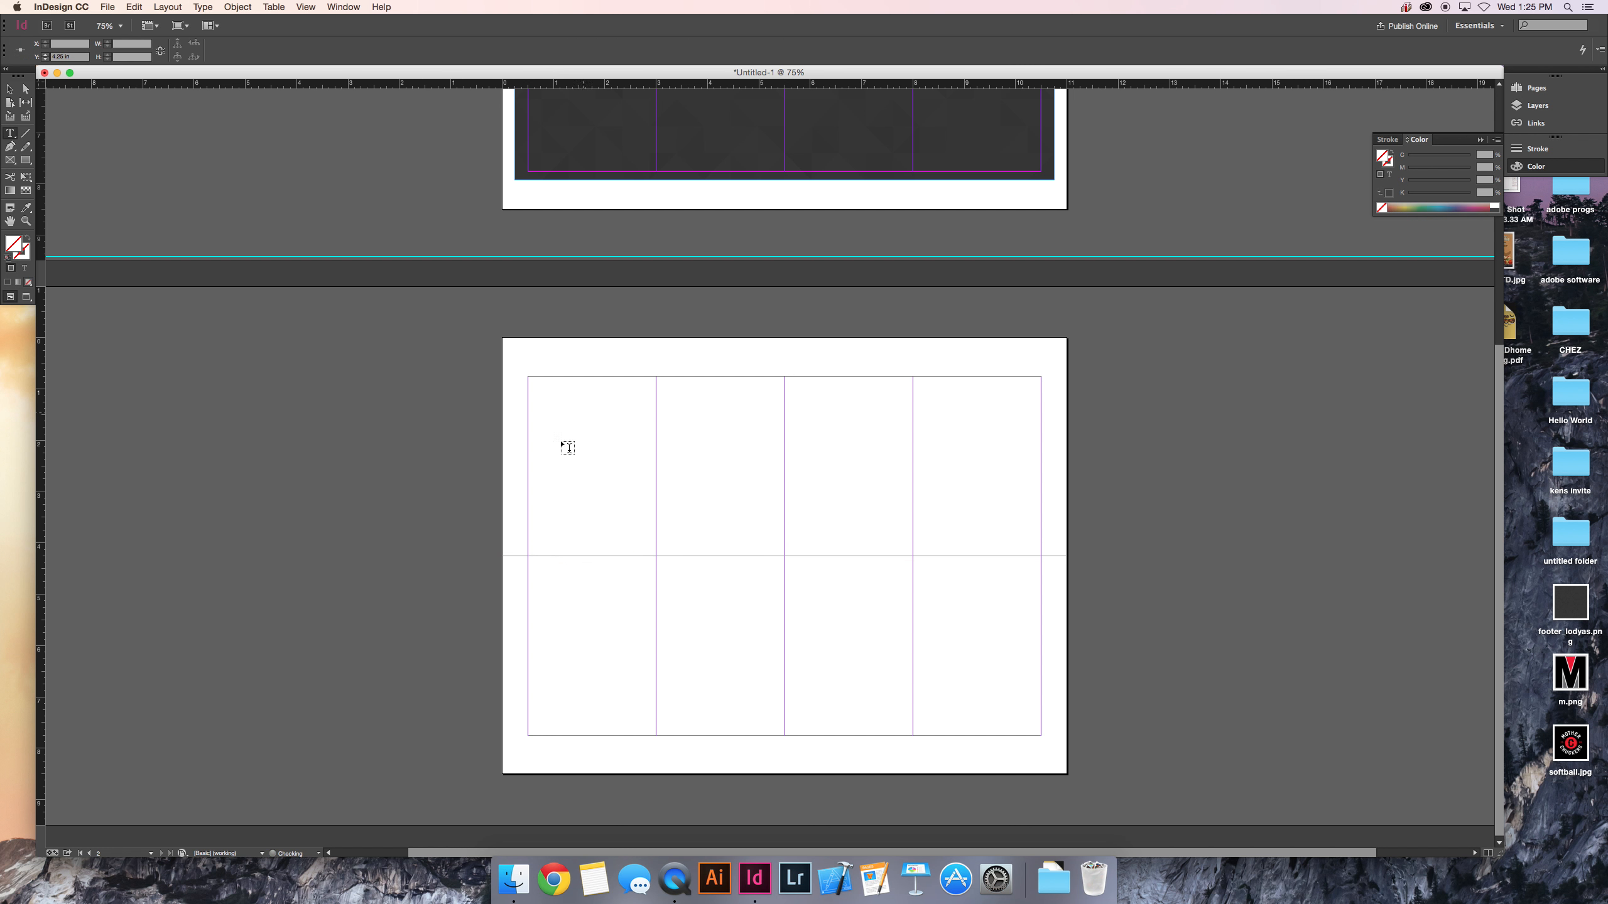
- Copy the "Name one" label from the first page into the fourth column of the second page, above the middle guide
scroll(568, 448, "up", 10)
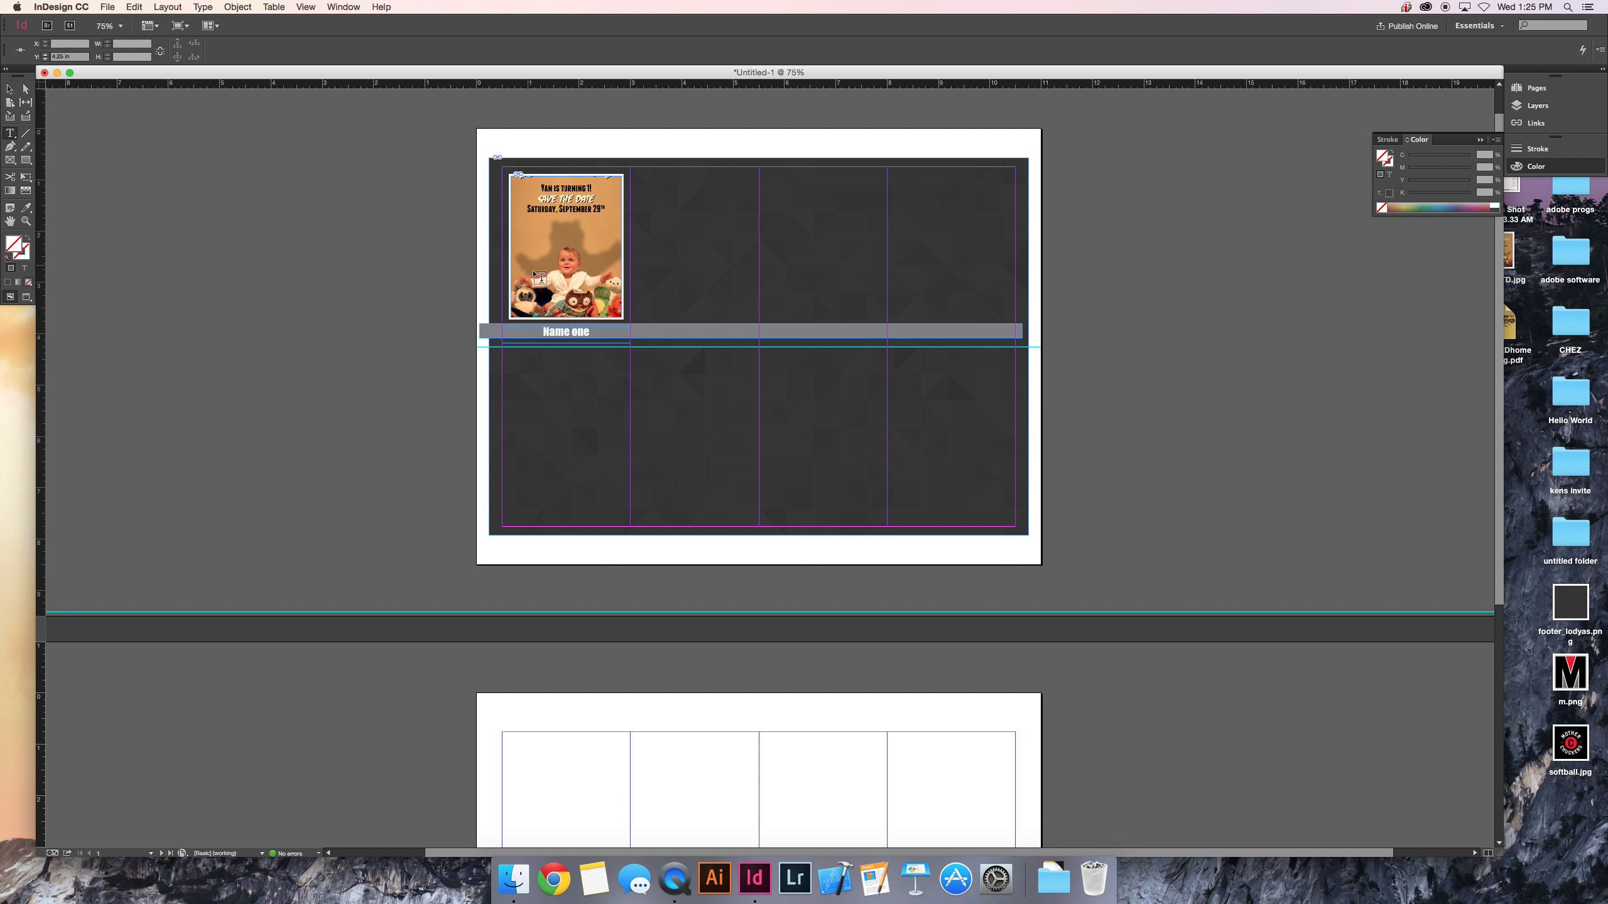
scroll(535, 272, "down", 10)
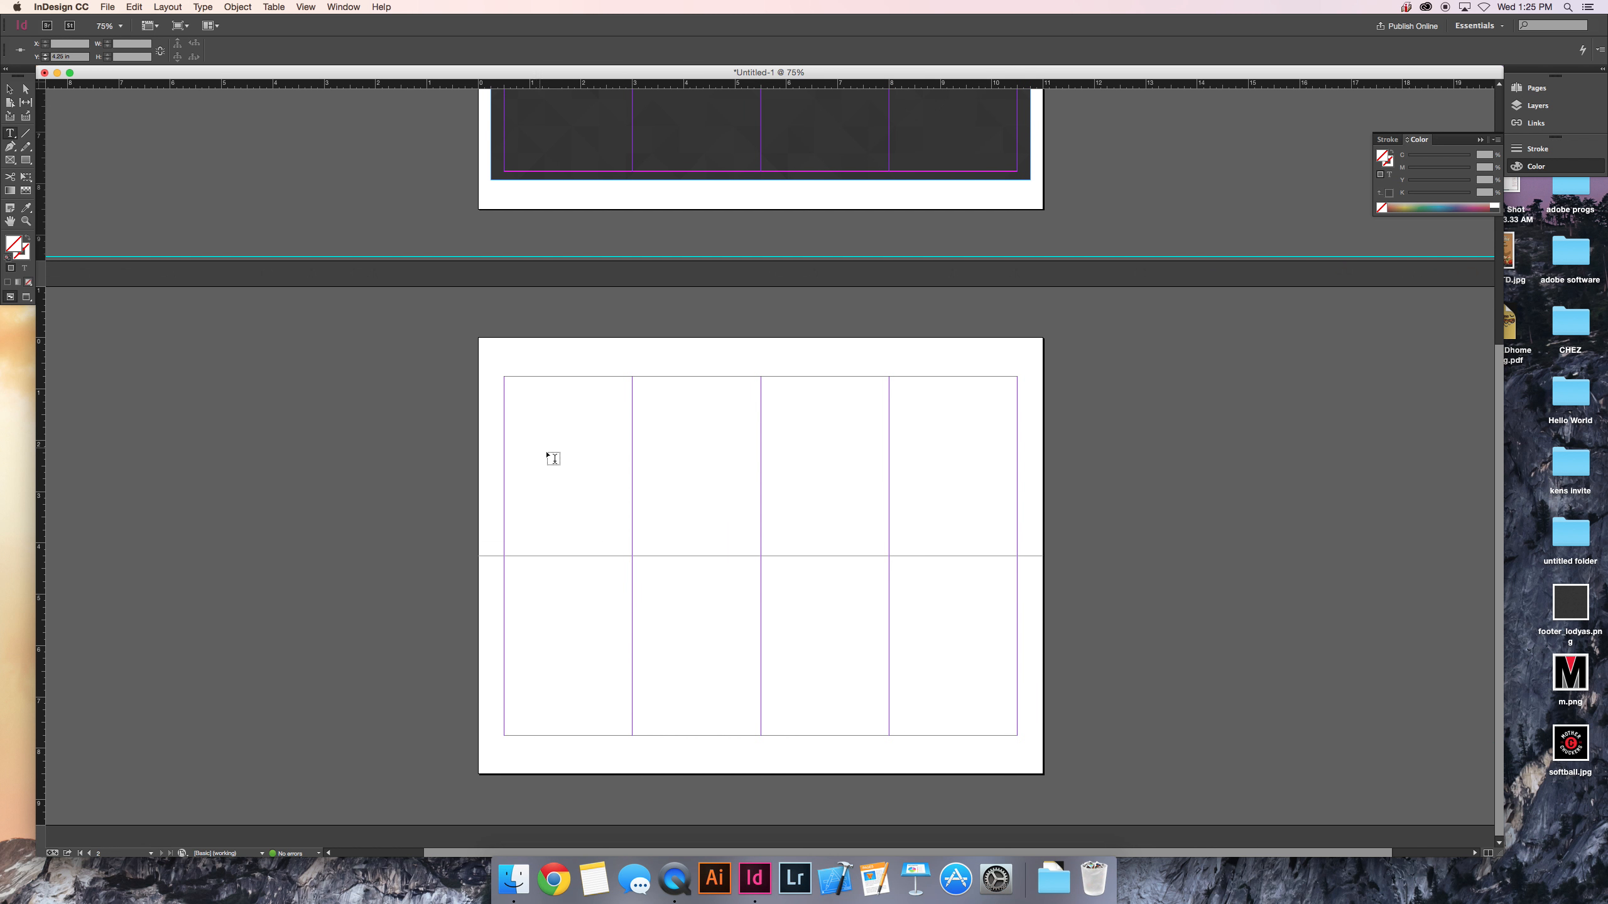
scroll(556, 459, "up", 7)
left_click(9, 90)
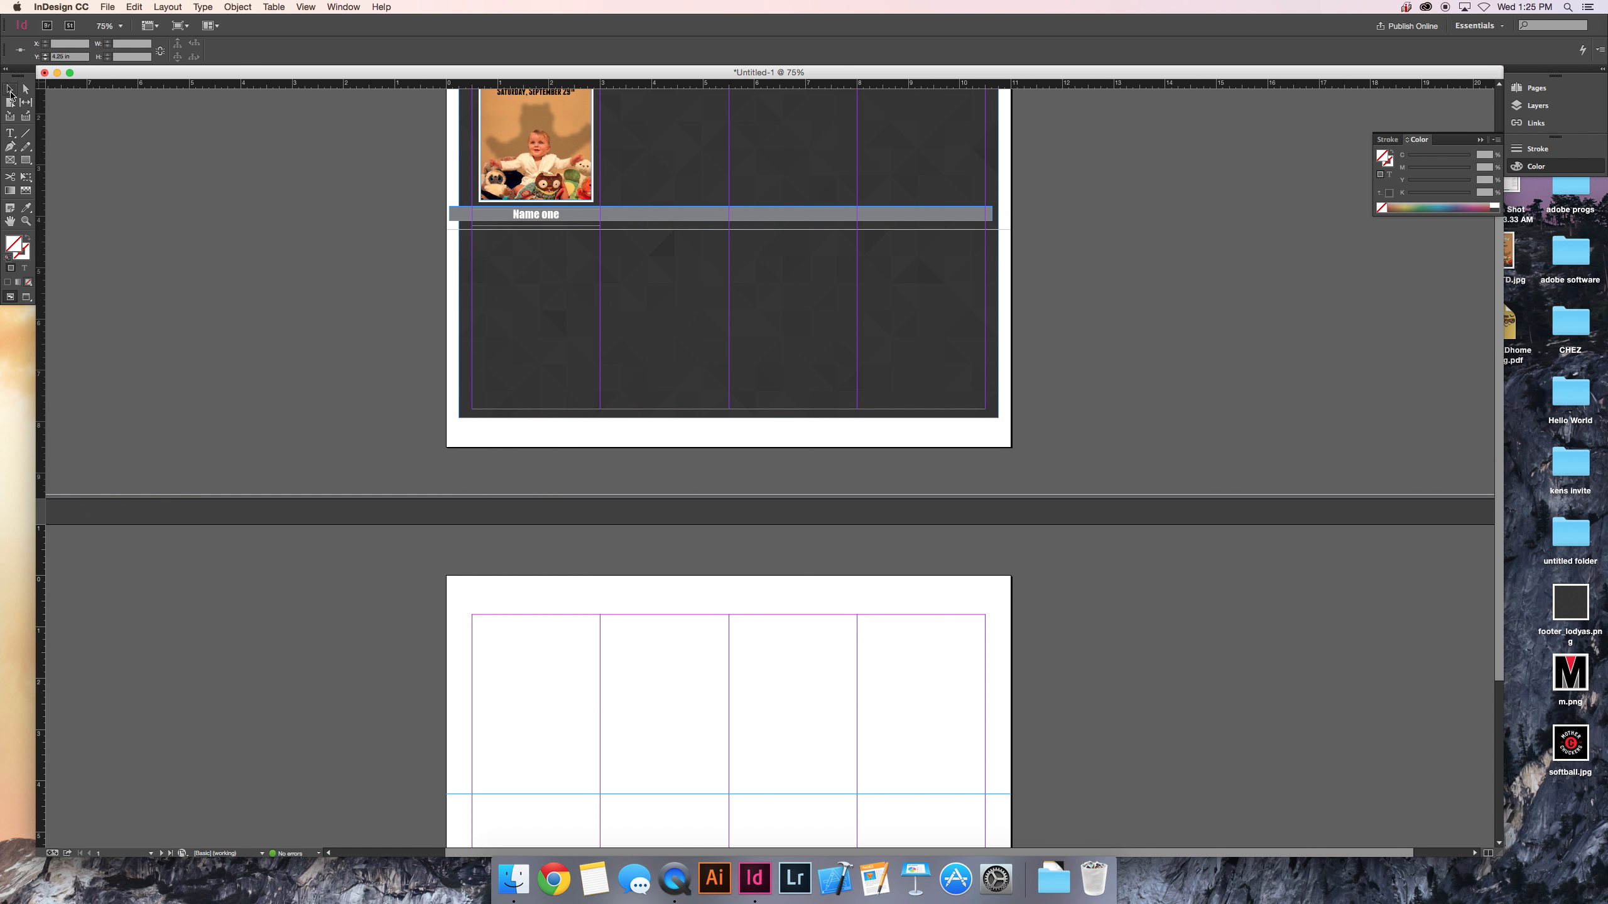
left_click(535, 215)
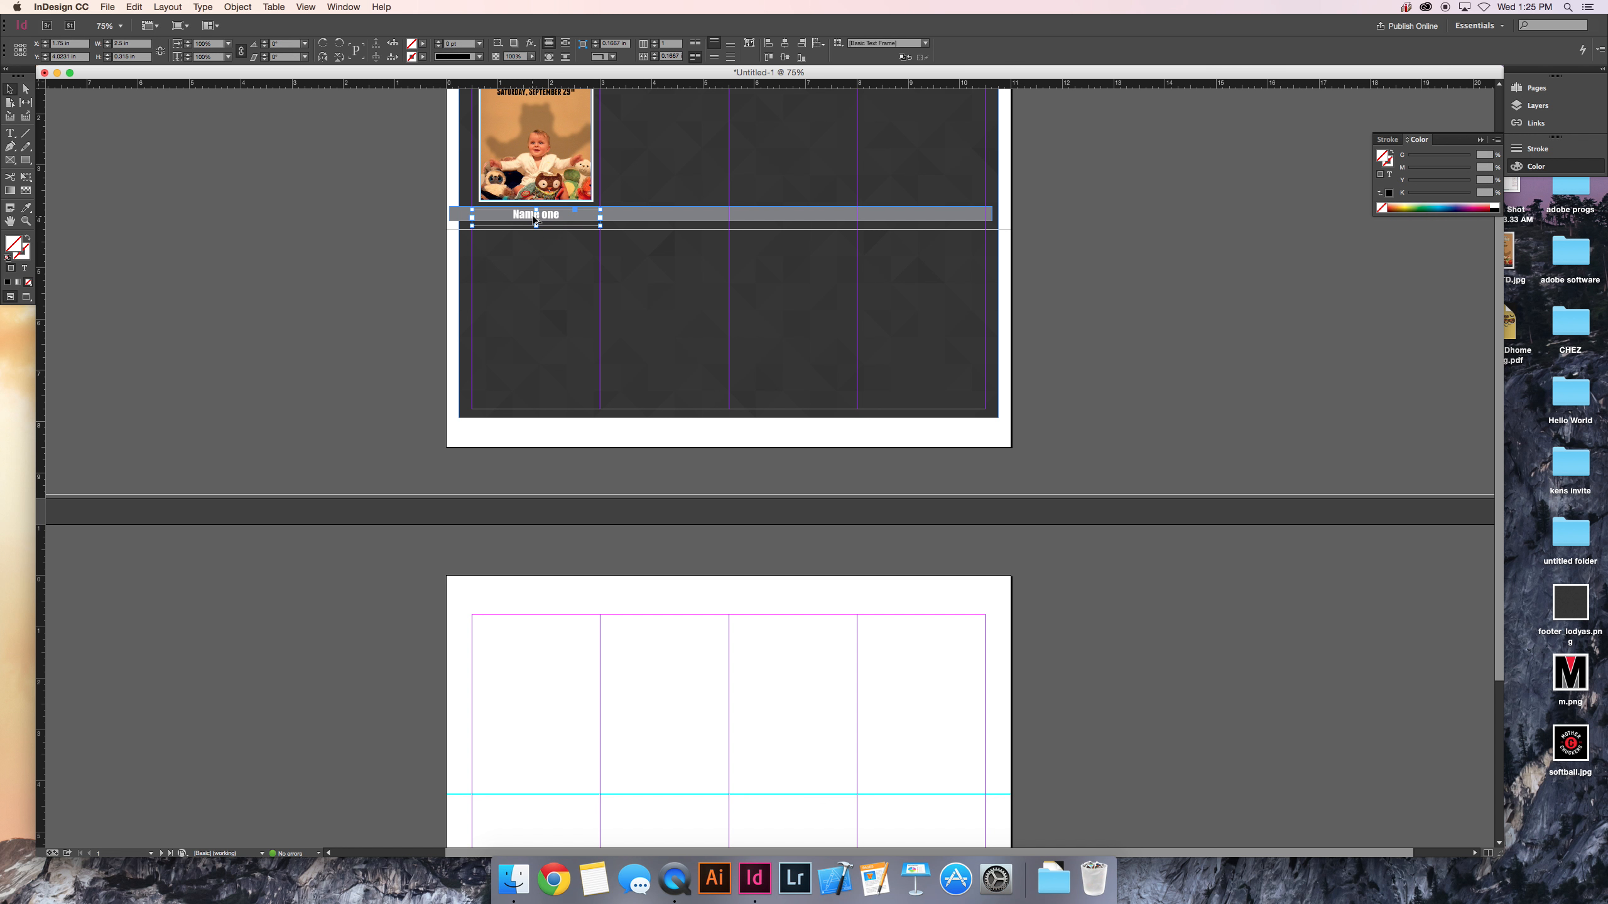
left_click_drag(535, 219, 918, 732)
- Change the text color of the copied "Name one" label on the second page to black
left_click(10, 133)
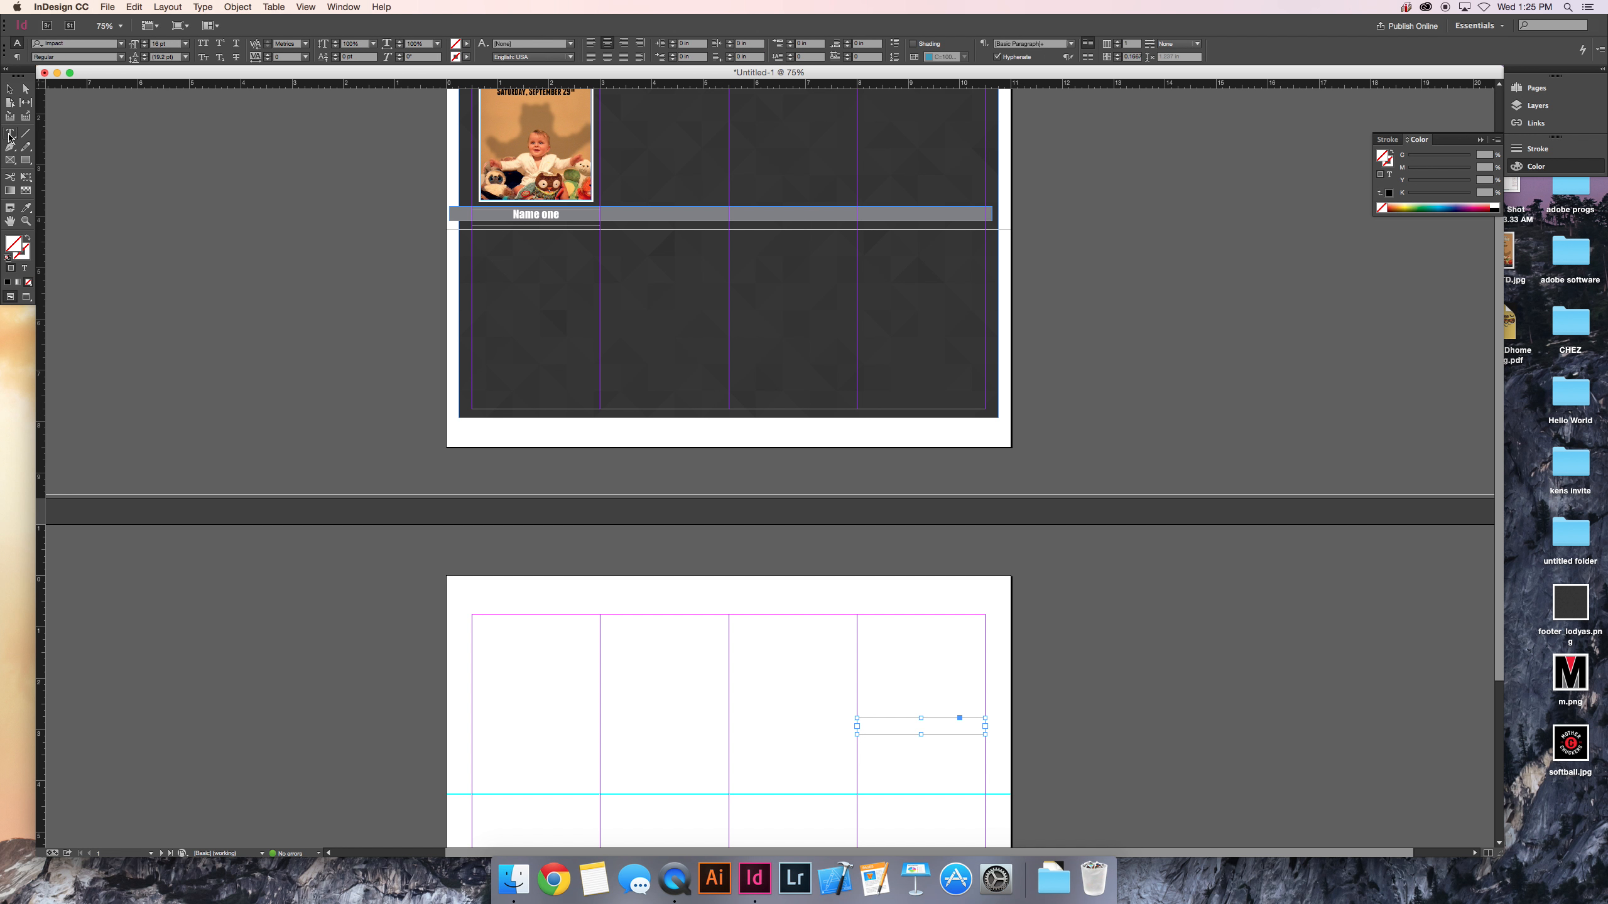
left_click(900, 723)
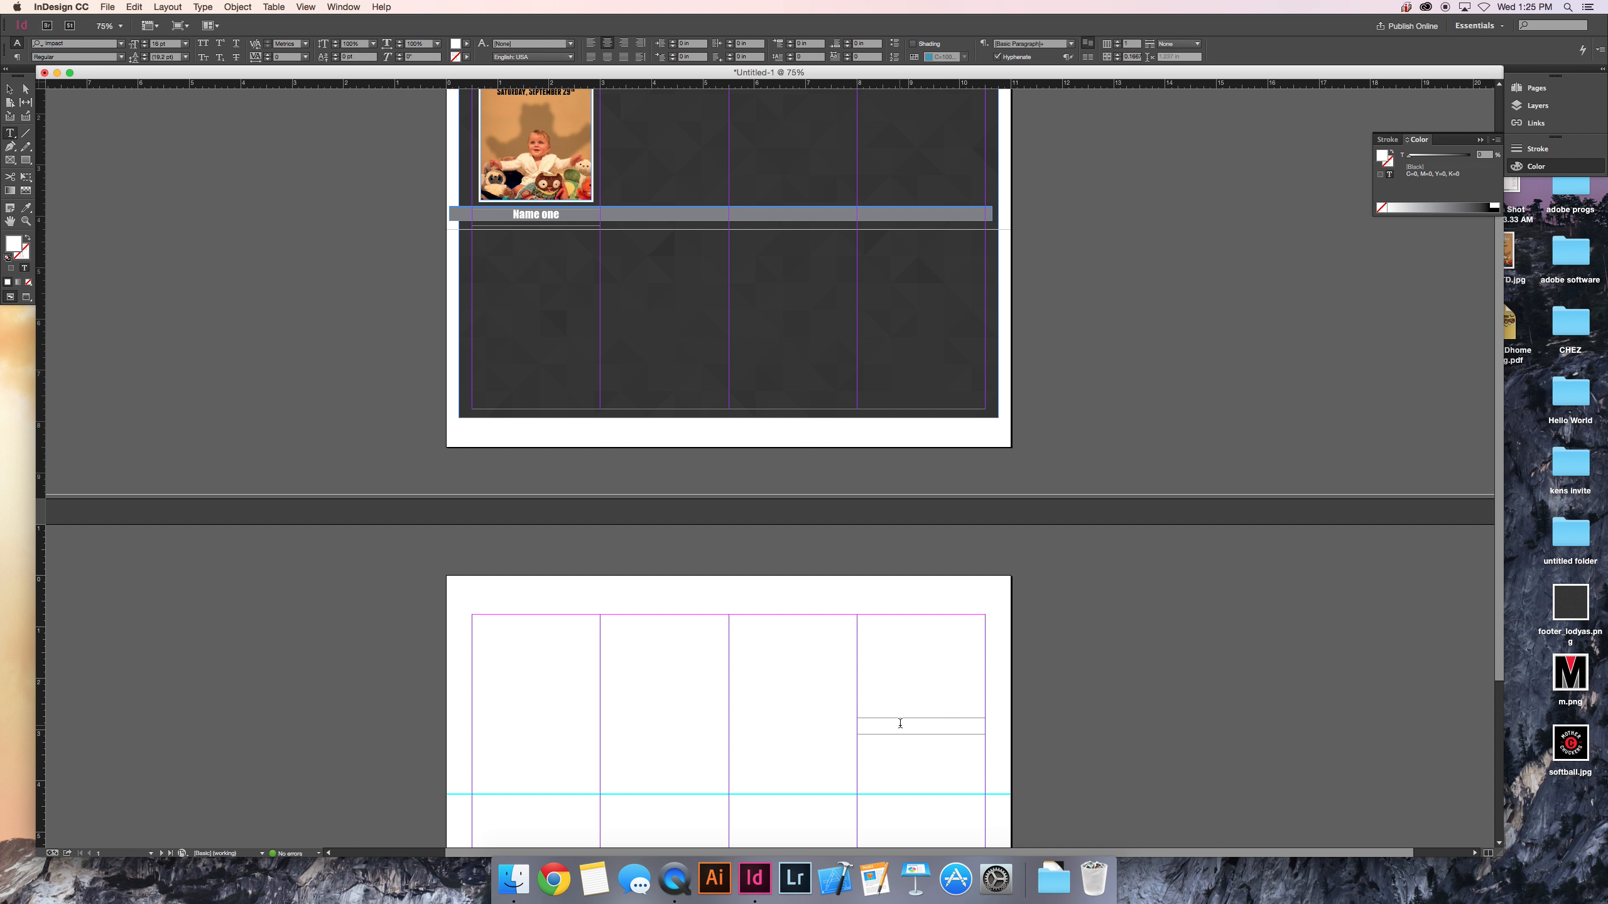
triple_click(918, 721)
left_click(1496, 207)
scroll(954, 701, "up", 2)
scroll(954, 703, "down", 4)
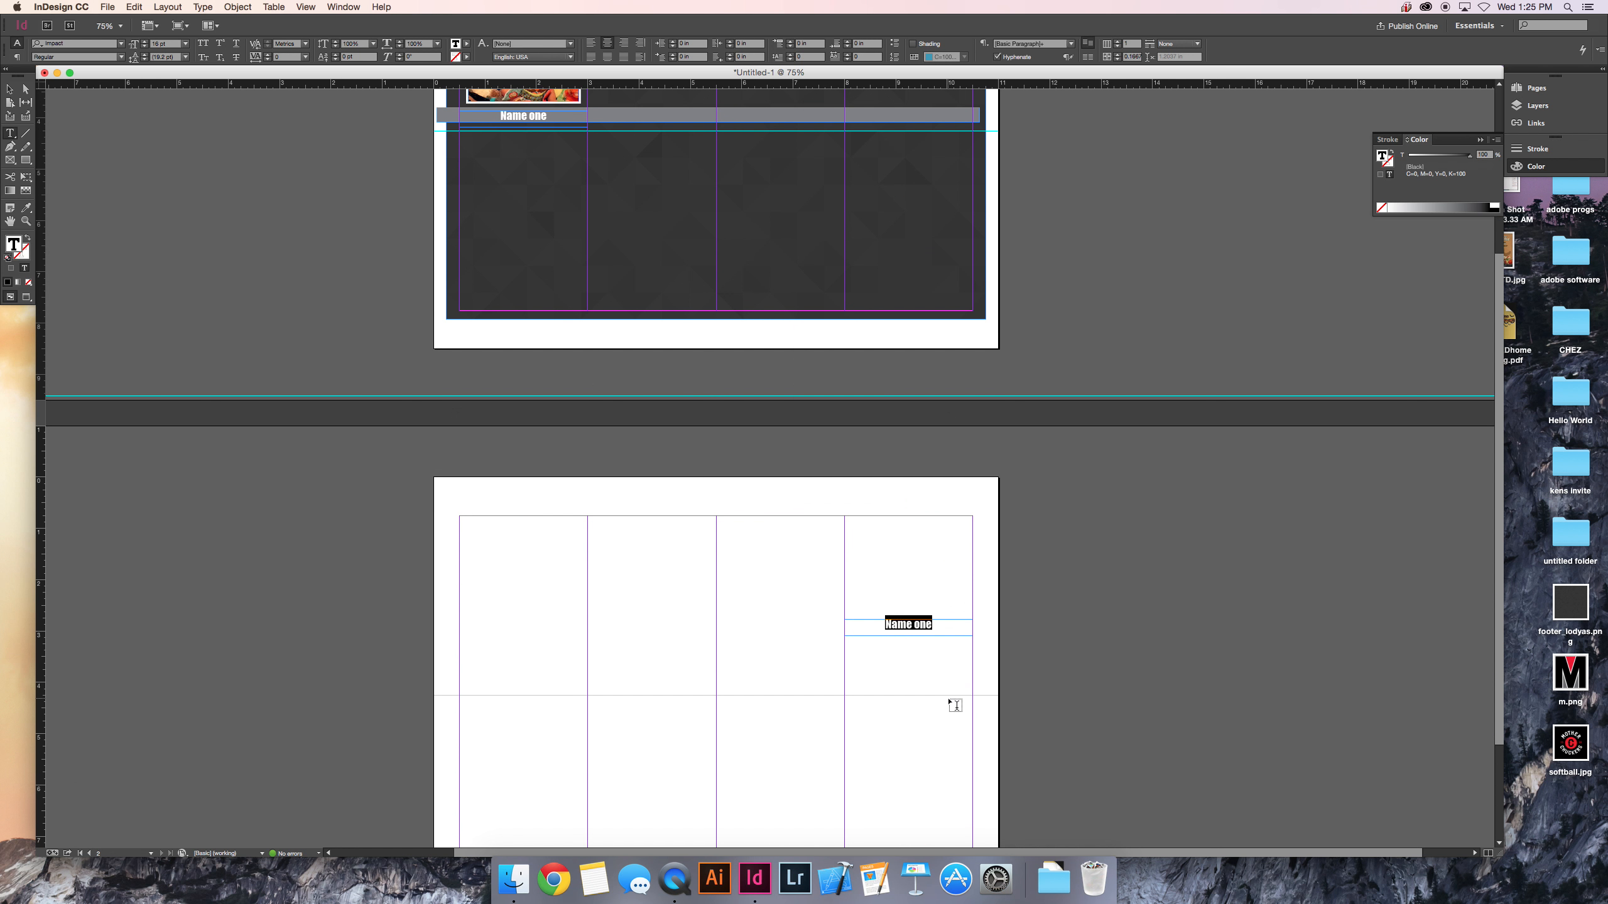